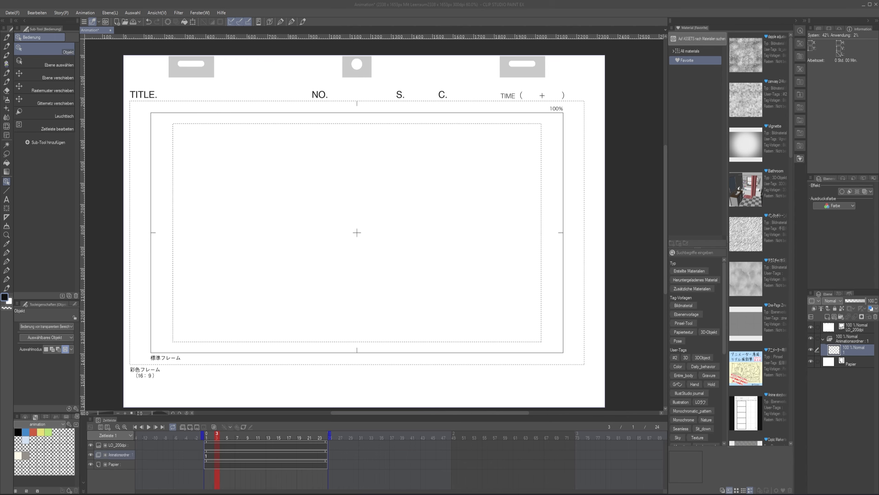
Step: Select the Pencil_Mimick 2 brush and create a new illustration for the storyboard page
left_click(7, 38)
left_click(44, 38)
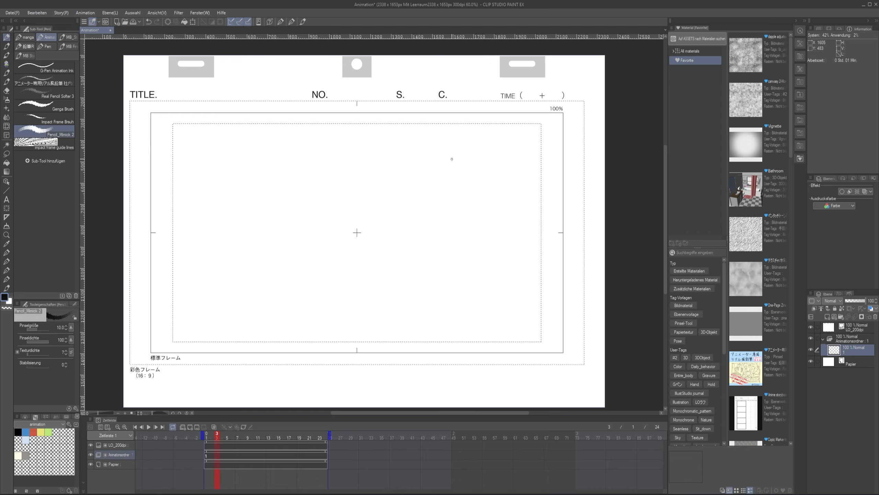
left_click(11, 12)
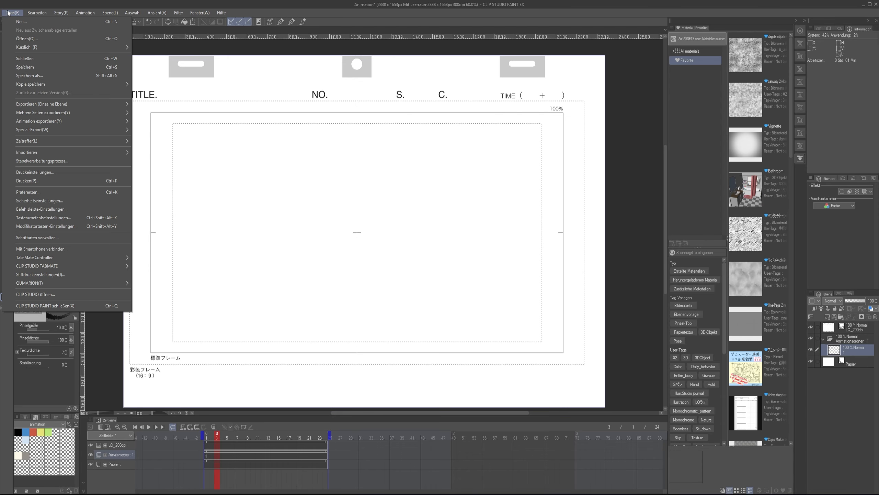
left_click(14, 20)
key("space")
scroll(314, 216, "up", 6)
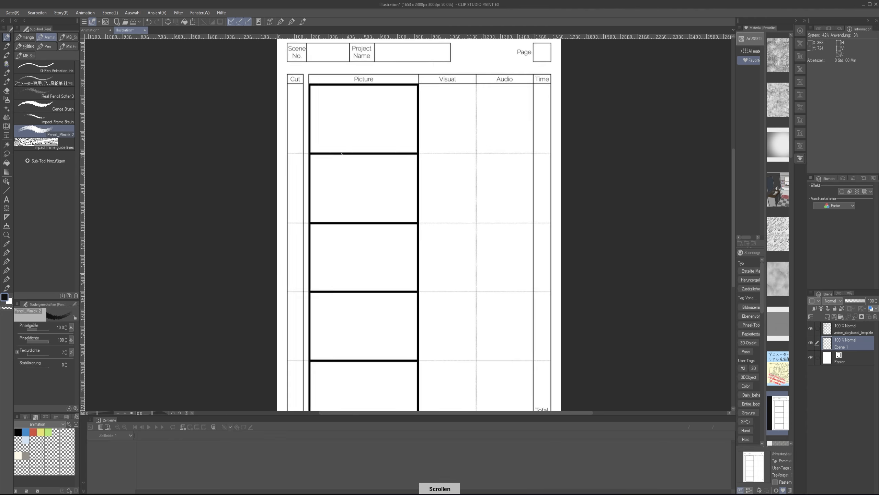
left_click_drag(276, 303, 277, 248)
left_click_drag(451, 132, 443, 366)
key("ctrl+z")
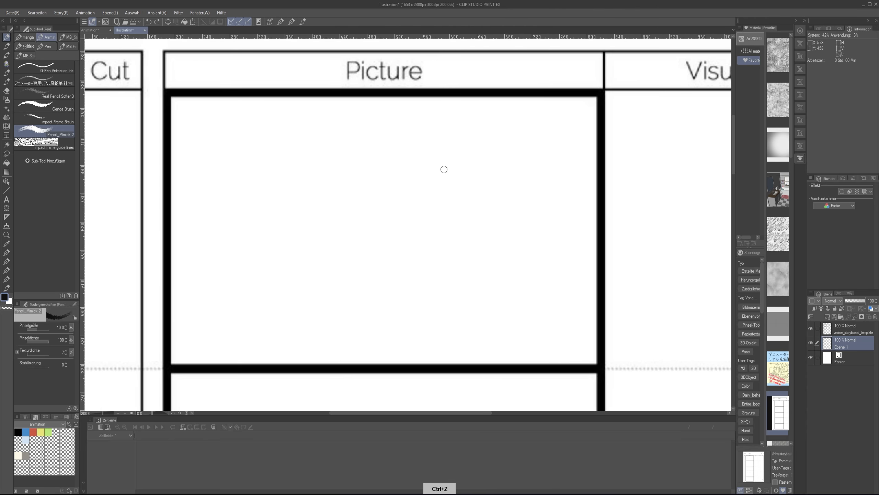
left_click_drag(459, 97, 458, 324)
key("ctrl+z")
Step: Sketch a character's head with a vertical face guideline, neck and shoulders in the first picture frame
mouse_move(378, 134)
left_mouse_down()
mouse_move(353, 220)
mouse_move(402, 227)
left_mouse_up()
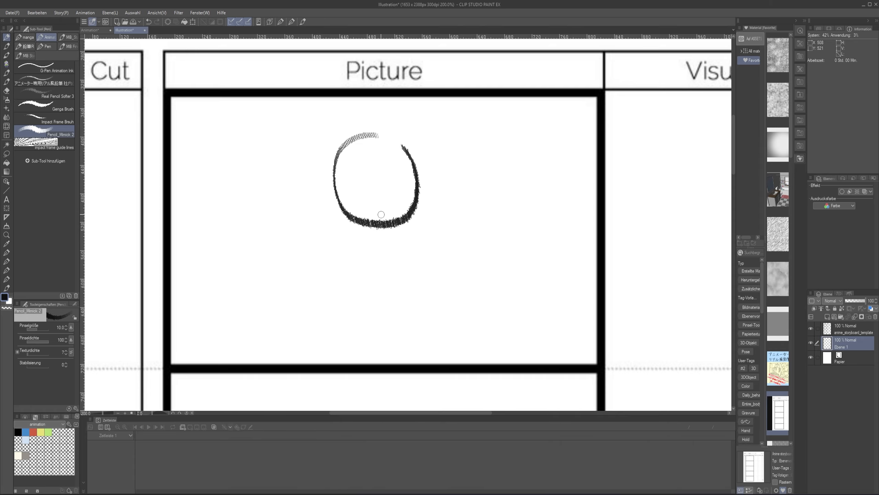
mouse_move(377, 148)
left_mouse_down()
mouse_move(379, 239)
mouse_move(400, 236)
mouse_move(398, 259)
left_mouse_up()
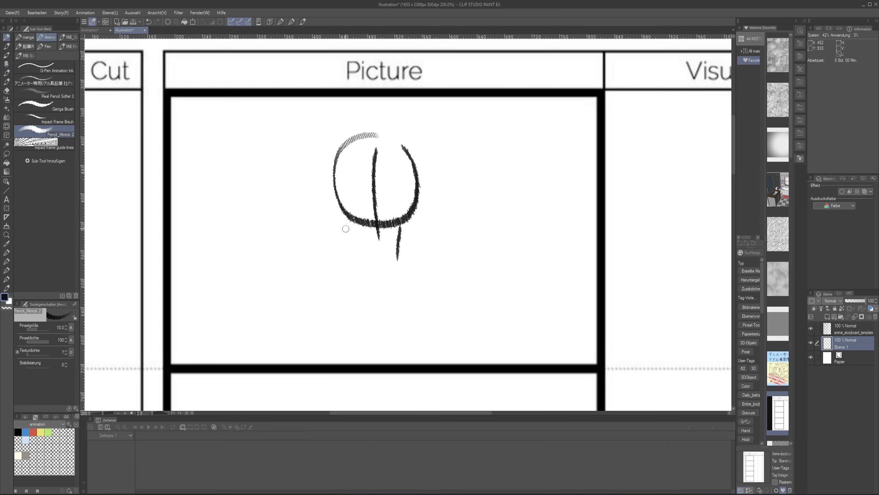
left_click_drag(353, 221, 361, 263)
left_click_drag(357, 250, 299, 281)
left_click_drag(398, 244, 432, 277)
Step: Draw both arms and a wavy blanket line across the figure in the first picture frame
left_click_drag(443, 283, 465, 381)
left_click_drag(275, 286, 277, 359)
left_click_drag(544, 343, 545, 349)
mouse_move(576, 295)
left_mouse_down()
mouse_move(297, 279)
mouse_move(128, 293)
left_mouse_up()
Step: Sketch a round head with open eyes in the second picture frame
scroll(216, 304, "down", 3)
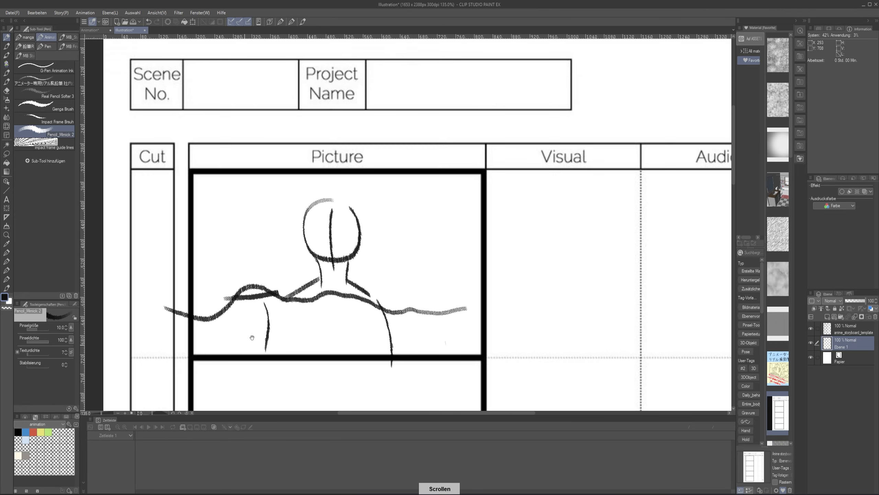
scroll(210, 309, "up", 2)
scroll(188, 298, "up", 2)
mouse_move(188, 298)
left_mouse_down()
mouse_move(267, 213)
mouse_move(302, 305)
left_mouse_up()
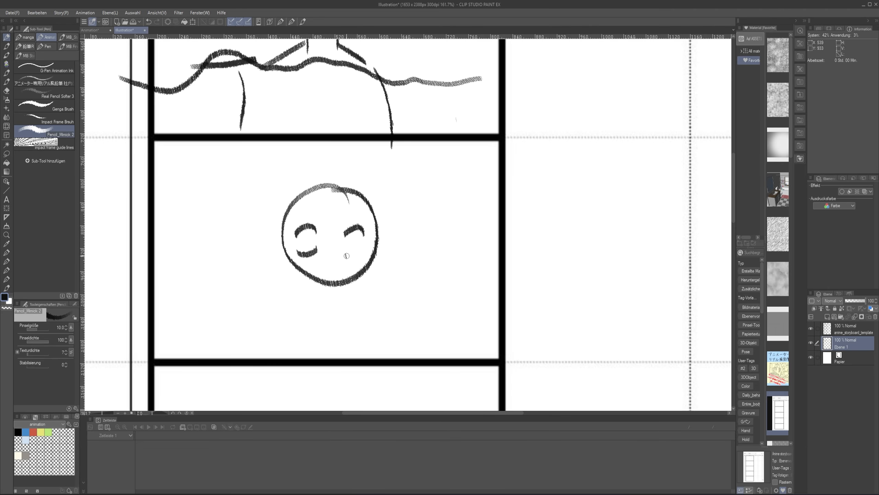
left_click_drag(346, 256, 358, 258)
left_click_drag(351, 243, 352, 250)
left_click_drag(308, 240, 310, 250)
Step: Add the neck, shoulders, arms and a wavy blanket line to the figure in the second frame
left_click_drag(348, 280, 348, 306)
key("ctrl+z")
left_click_drag(306, 275, 309, 300)
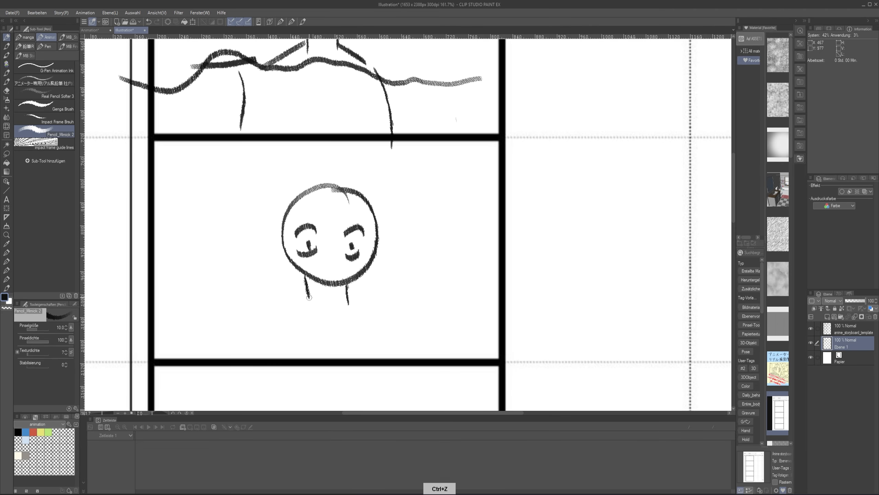
mouse_move(299, 233)
left_mouse_down()
mouse_move(306, 449)
mouse_move(325, 295)
mouse_move(321, 218)
left_mouse_up()
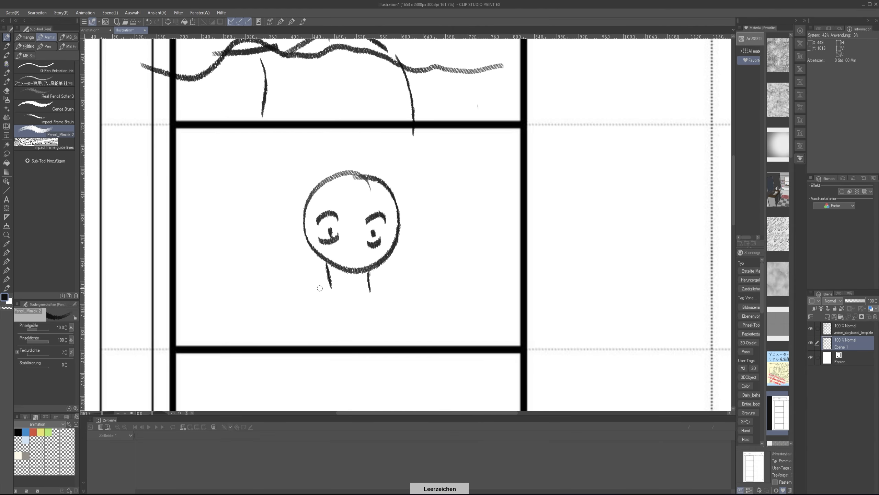
left_click_drag(321, 279, 246, 312)
mouse_move(383, 292)
left_mouse_down()
mouse_move(441, 303)
mouse_move(458, 346)
left_mouse_up()
left_click_drag(256, 318, 248, 338)
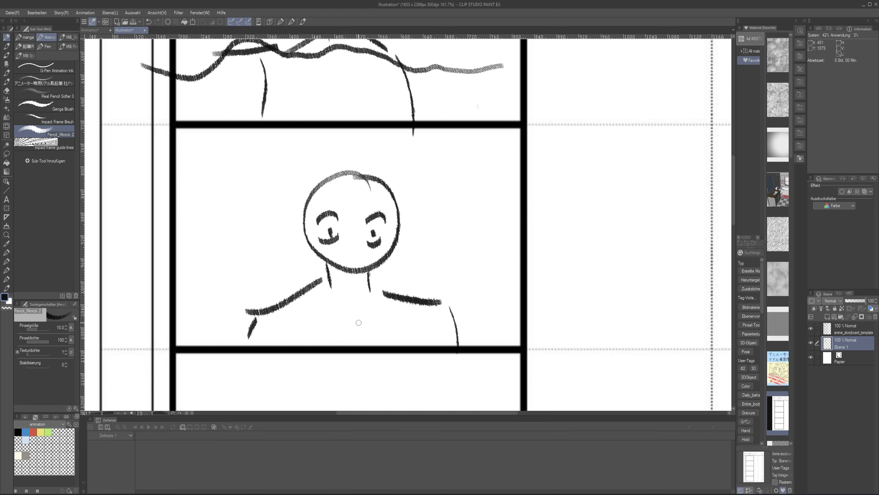
mouse_move(512, 315)
left_mouse_down()
mouse_move(475, 327)
mouse_move(283, 306)
mouse_move(232, 324)
mouse_move(151, 328)
mouse_move(171, 367)
mouse_move(444, 380)
mouse_move(570, 232)
mouse_move(356, 146)
mouse_move(166, 237)
left_mouse_up()
Step: Lasso the figure in the second frame, scale it down to fit inside the frame and clear the selection
key("m")
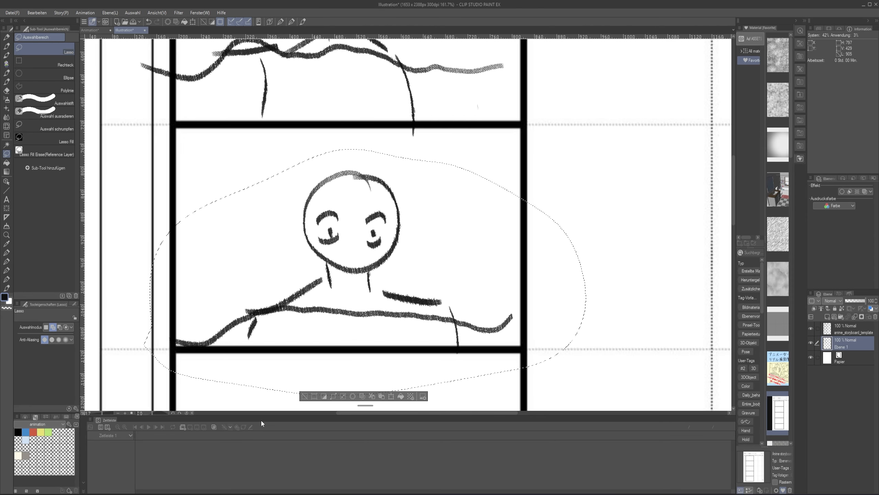
left_click(381, 396)
key("ctrl+minus")
left_click_drag(380, 388, 324, 358)
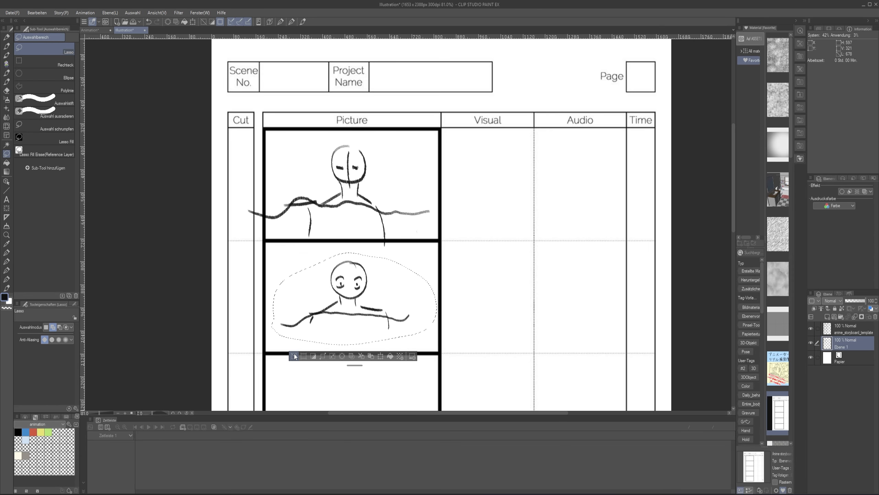
key("Return")
Step: Extend the blanket line in the second frame with the pencil and write 1 in the Cut column beside the first frame
key("p")
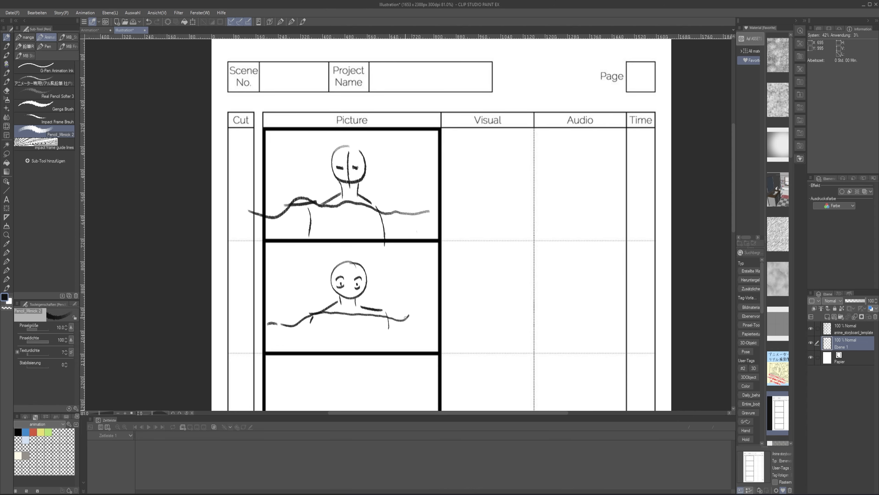
scroll(286, 322, "up", 3)
scroll(263, 243, "up", 2)
left_click_drag(244, 241, 257, 248)
Step: Set the hard eraser's size to 60 and erase the blanket line overhanging the first frame's left border
key("e")
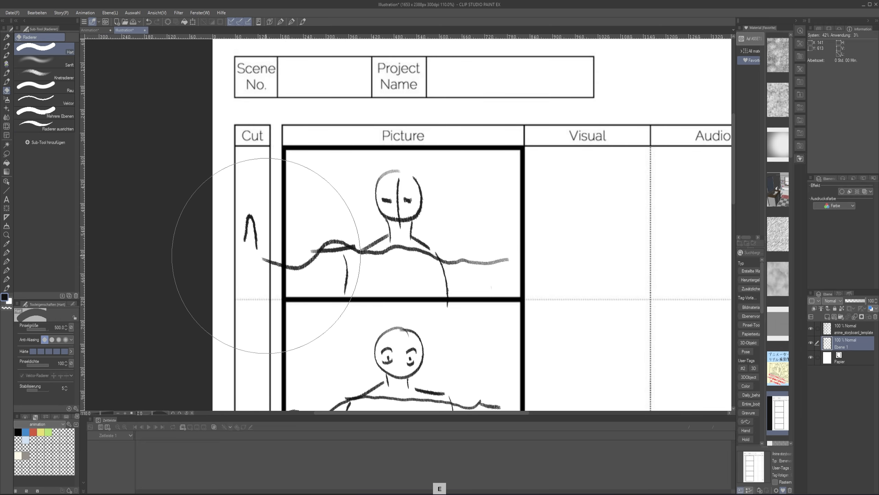
scroll(270, 269, "down", 3)
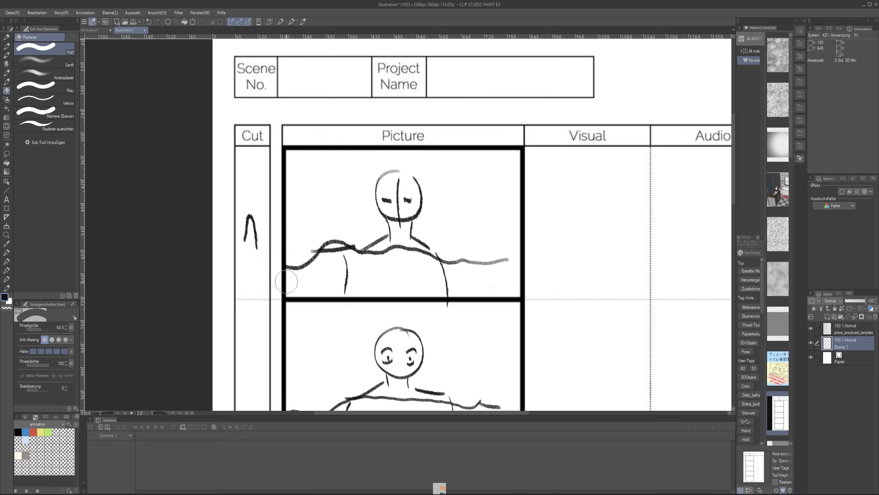
scroll(308, 308, "down", 5)
Step: Hide the palettes and draw curved downward motion arrows on both sides of the figure in the second frame
key("Tab")
key("space")
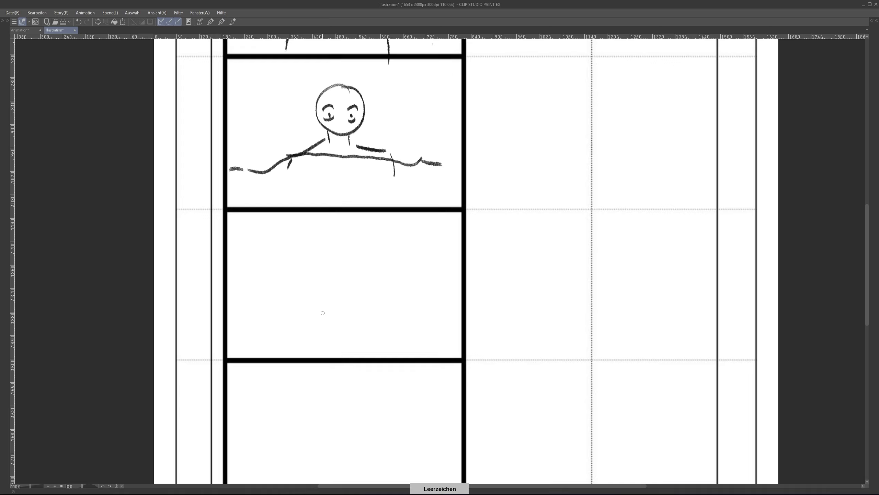
scroll(320, 314, "up", 5)
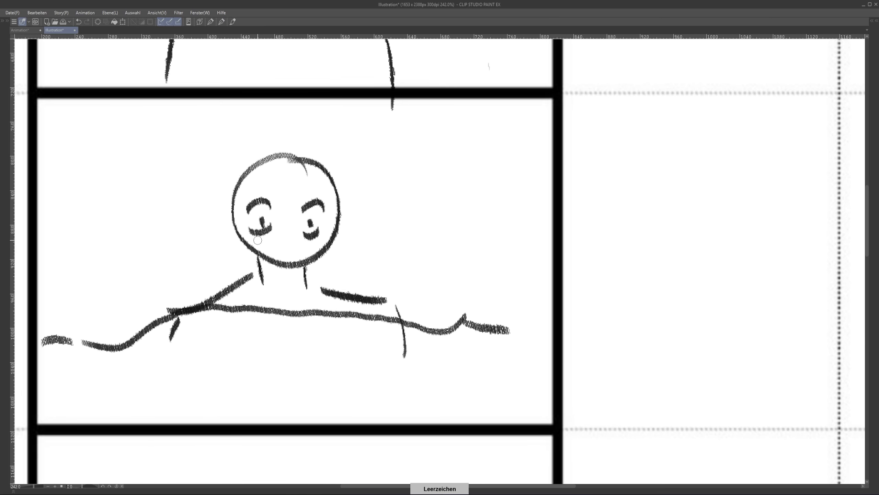
mouse_move(192, 195)
left_mouse_down()
mouse_move(123, 300)
mouse_move(113, 403)
left_mouse_up()
mouse_move(107, 291)
left_mouse_down()
mouse_move(138, 313)
mouse_move(120, 338)
left_mouse_up()
left_click_drag(378, 196, 464, 319)
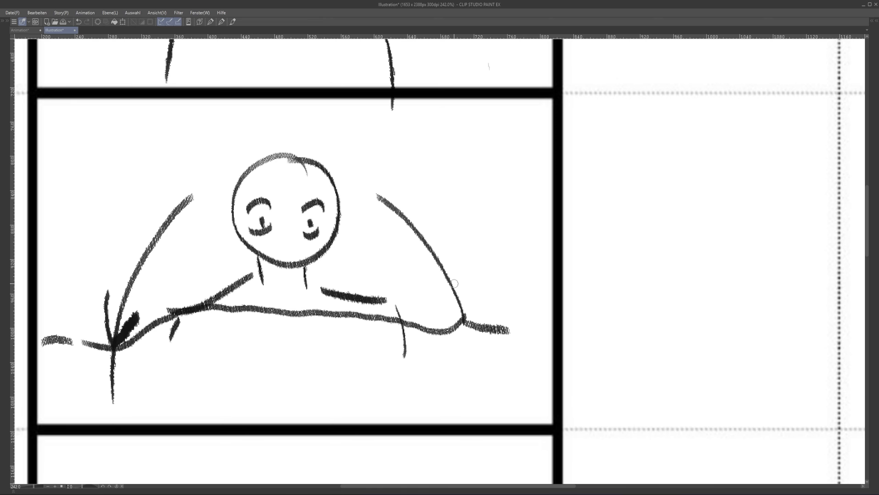
left_click_drag(454, 279, 477, 357)
mouse_move(453, 355)
left_mouse_down()
mouse_move(473, 379)
mouse_move(494, 368)
left_mouse_up()
Step: Write 2 in the Cut column beside the third picture frame
scroll(494, 368, "down", 3)
left_click_drag(251, 469, 312, 285)
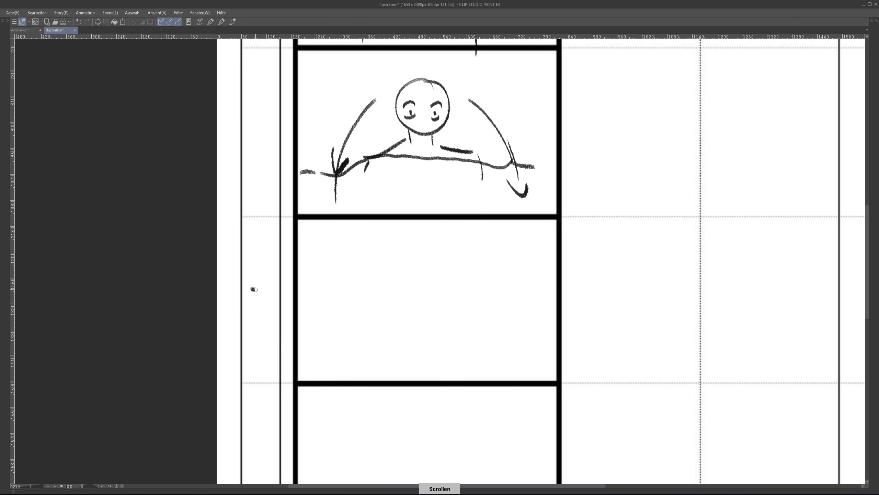
left_click_drag(251, 290, 277, 309)
Step: Sketch a side-view bed with a top edge and two legs in the third frame
mouse_move(363, 318)
left_mouse_down()
mouse_move(259, 295)
mouse_move(262, 303)
mouse_move(391, 294)
mouse_move(439, 333)
left_mouse_up()
key("ctrl+z")
left_click_drag(249, 303, 251, 345)
key("space")
left_click_drag(252, 345, 228, 400)
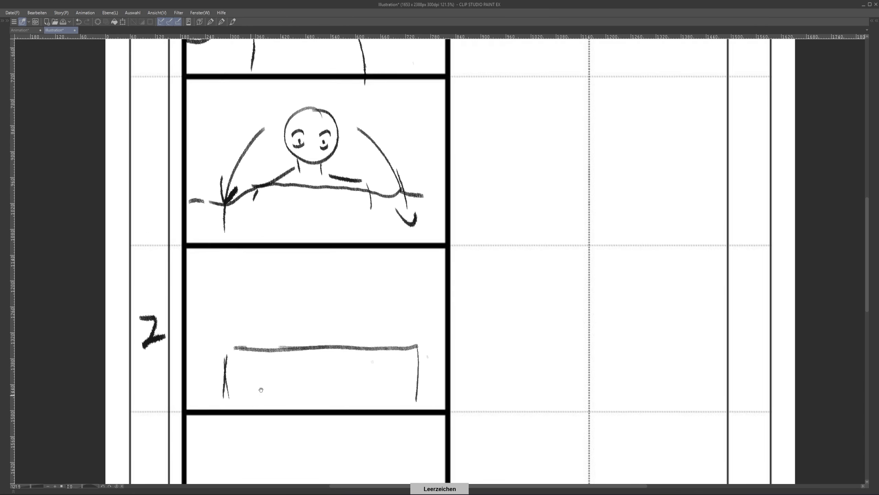
Step: Sketch a figure sitting upright on the bed with outstretched legs in the third frame
scroll(343, 317, "up", 3)
mouse_move(337, 316)
left_mouse_down()
mouse_move(353, 243)
mouse_move(435, 431)
left_mouse_up()
left_click(399, 469)
left_click_drag(397, 215, 394, 242)
key("p")
mouse_move(398, 167)
left_mouse_down()
mouse_move(366, 170)
mouse_move(336, 217)
mouse_move(381, 165)
left_mouse_up()
key("ctrl+z")
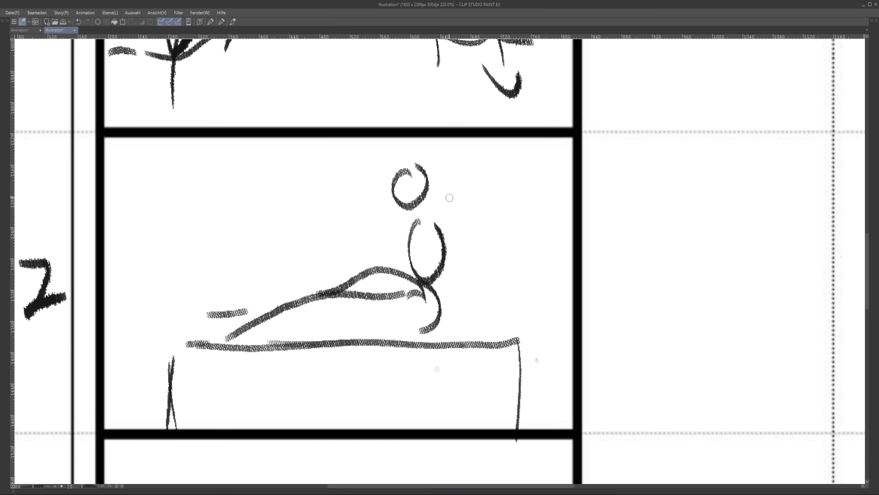
Step: Draw a curved arrow rising toward the figure's head to show the sitting-up motion in the third frame
left_click_drag(449, 198, 535, 298)
left_click_drag(451, 223, 486, 206)
key("space")
left_click_drag(406, 269, 366, 274)
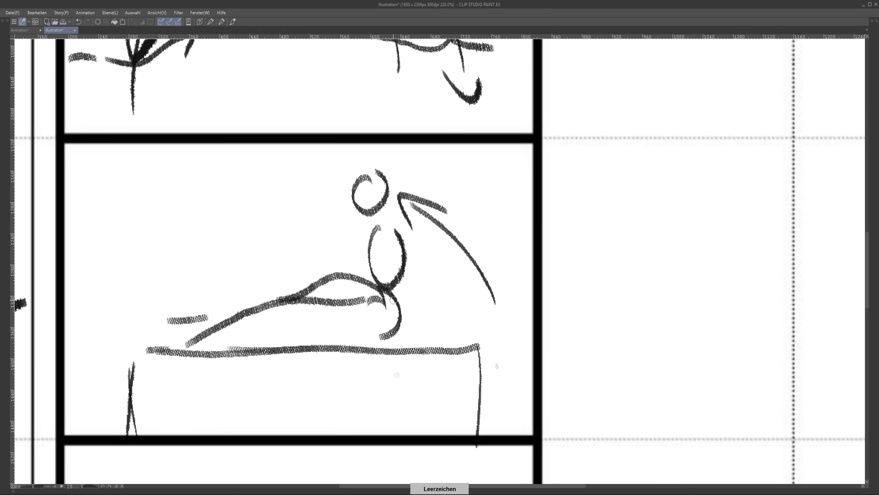
Step: Sketch a wide bed edge with a leg at each end in the fourth picture frame
scroll(305, 391, "down", 5)
left_click_drag(319, 360, 273, 306)
left_click_drag(151, 347, 152, 402)
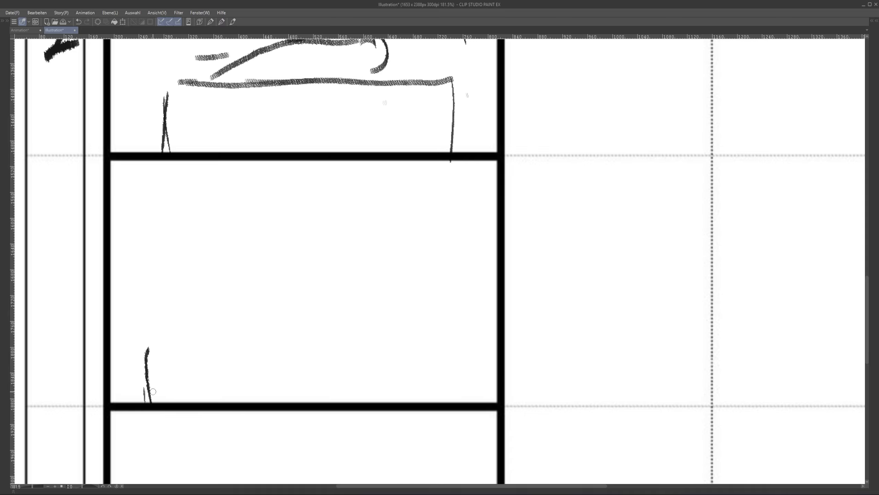
key("space")
left_click_drag(277, 324, 330, 327)
left_click_drag(218, 344, 462, 346)
left_click_drag(496, 348, 491, 397)
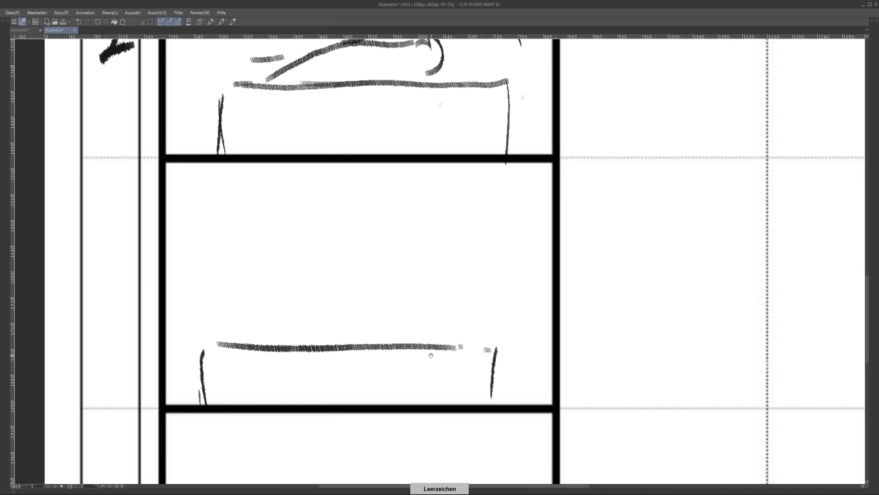
Step: Sketch a front-view figure sitting on the bed edge with legs hanging down in the fourth frame
mouse_move(361, 217)
left_mouse_down()
mouse_move(369, 263)
mouse_move(337, 263)
mouse_move(340, 247)
mouse_move(338, 322)
mouse_move(373, 324)
left_mouse_up()
key("ctrl+z")
mouse_move(369, 323)
left_mouse_down()
mouse_move(381, 328)
mouse_move(414, 421)
left_mouse_up()
mouse_move(322, 319)
left_mouse_down()
mouse_move(279, 328)
mouse_move(279, 430)
left_mouse_up()
Step: Sketch a bed with a top edge, two sides and a floor line in the fifth picture frame
key("space")
scroll(298, 406, "down", 6)
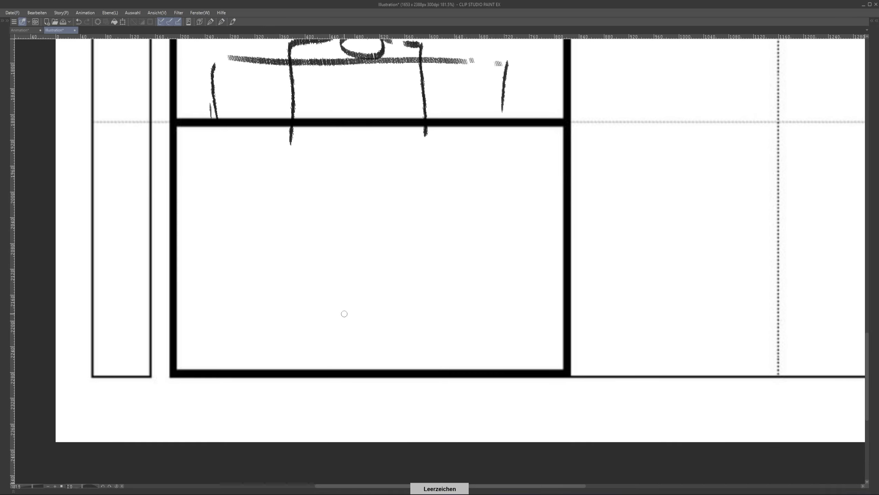
left_click_drag(488, 266, 491, 325)
left_click_drag(481, 249, 241, 256)
key("ctrl+z")
mouse_move(479, 246)
left_mouse_down()
mouse_move(266, 250)
mouse_move(254, 327)
left_mouse_up()
mouse_move(481, 321)
left_mouse_down()
mouse_move(181, 331)
mouse_move(528, 328)
left_mouse_up()
Step: Sketch a figure standing in front of the bed in the fifth frame and number that frame 3 in the Cut column
mouse_move(360, 172)
left_mouse_down()
mouse_move(335, 180)
mouse_move(357, 212)
left_mouse_up()
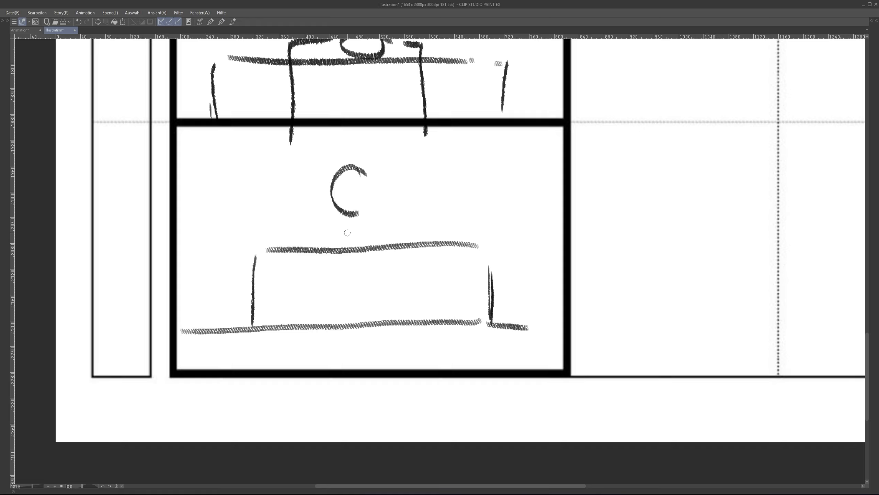
key("ctrl+z")
left_click_drag(372, 163, 371, 186)
scroll(371, 187, "down", 5)
left_click_drag(241, 272, 217, 451)
scroll(217, 451, "down", 3)
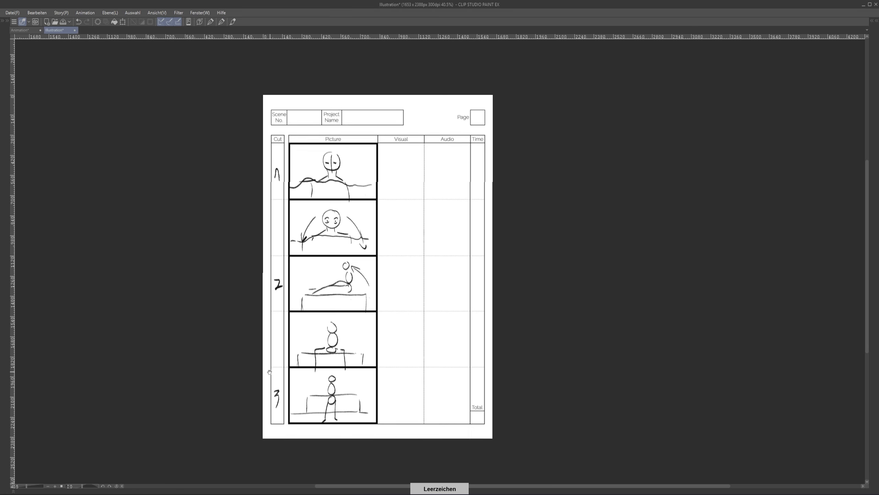
Step: Show the palettes again and sketch a head circle with vertical and horizontal face guidelines on the animation layout sheet
key("Tab")
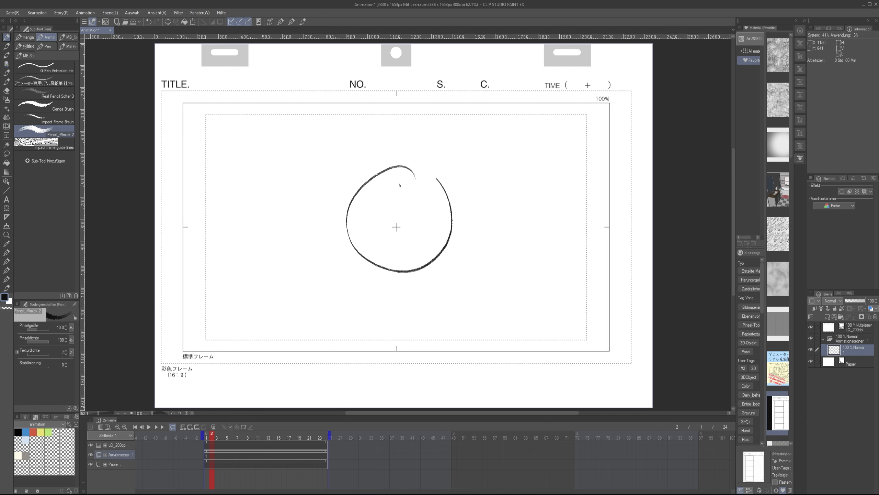
left_click_drag(400, 184, 399, 299)
left_click_drag(401, 207, 398, 311)
key("ctrl+z")
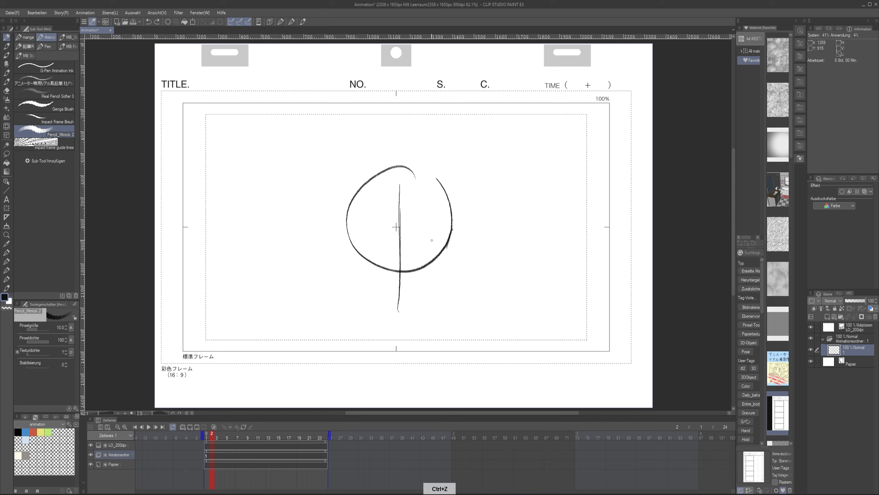
mouse_move(412, 229)
left_mouse_down()
mouse_move(375, 228)
mouse_move(428, 228)
left_mouse_up()
Step: Sketch the jawline, chin, neck and both shoulders below the head circle
mouse_move(348, 226)
left_mouse_down()
mouse_move(358, 274)
mouse_move(391, 314)
mouse_move(406, 312)
left_mouse_up()
mouse_move(453, 227)
left_mouse_down()
mouse_move(437, 279)
mouse_move(409, 314)
mouse_move(433, 339)
left_mouse_up()
left_click_drag(366, 290, 367, 333)
mouse_move(365, 294)
left_mouse_down()
mouse_move(362, 335)
mouse_move(303, 340)
left_mouse_up()
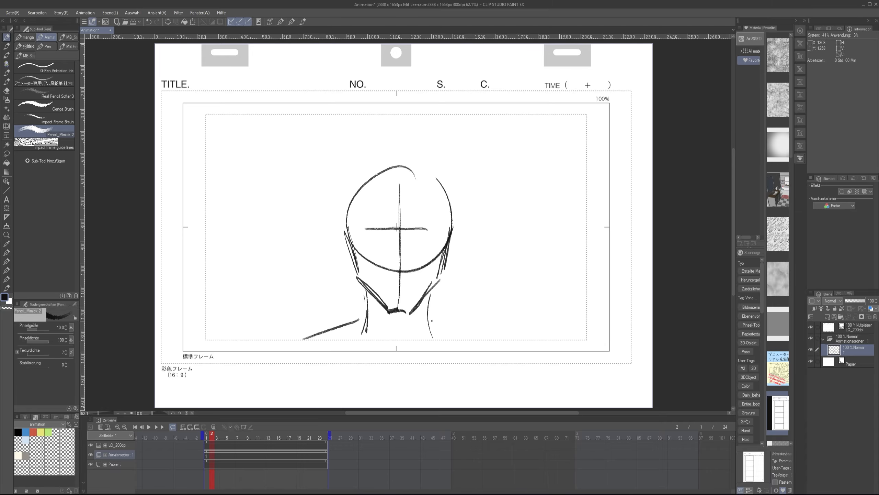
left_click_drag(430, 324, 476, 341)
Step: Lasso the head and shoulders sketch, move it up, scale it to 85% and clear the selection
key("l")
mouse_move(454, 368)
left_mouse_down()
mouse_move(486, 169)
mouse_move(222, 363)
mouse_move(360, 402)
left_mouse_up()
key("ctrl+t")
left_click_drag(366, 333, 363, 303)
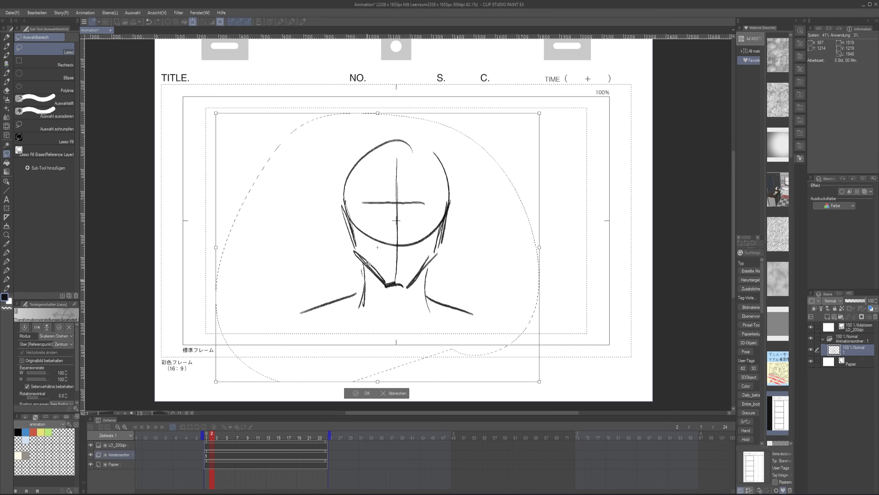
left_click_drag(377, 370, 377, 342)
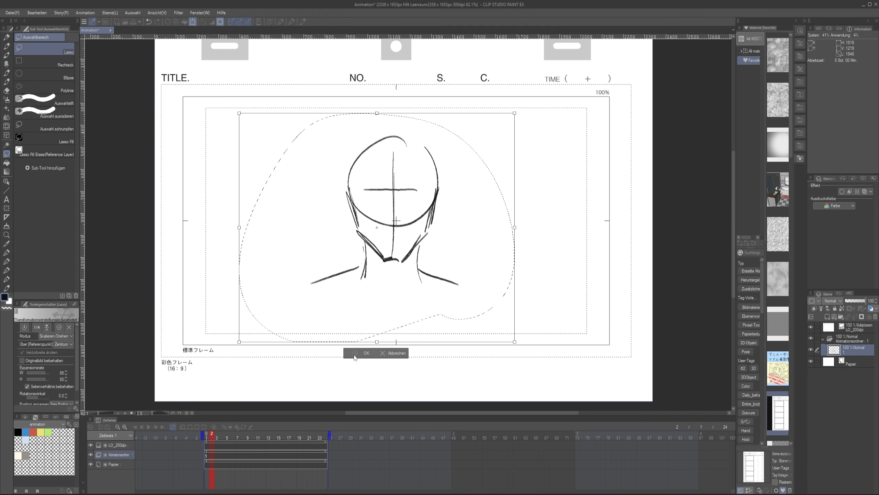
key("Return")
key("ctrl+d")
Step: Draw both upper arms from the shoulders down to the lower edge of the layout frame with the pencil
key("p")
left_click_drag(463, 317, 488, 367)
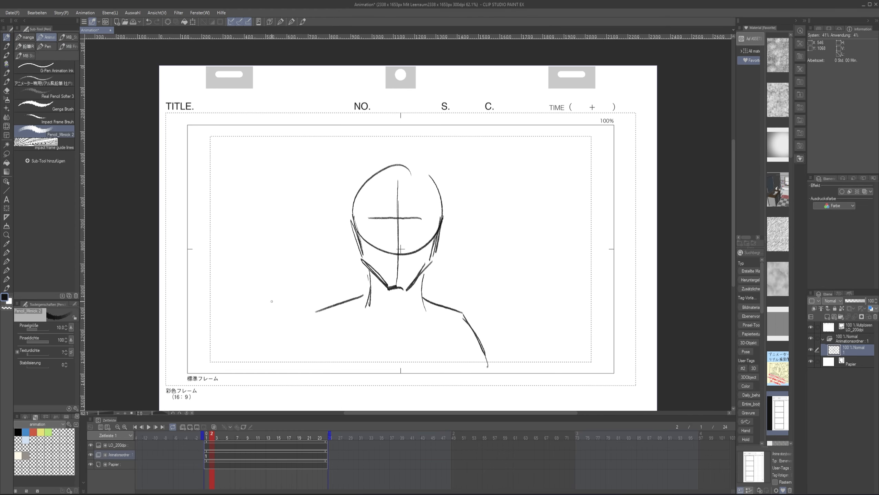
left_click_drag(312, 315, 293, 369)
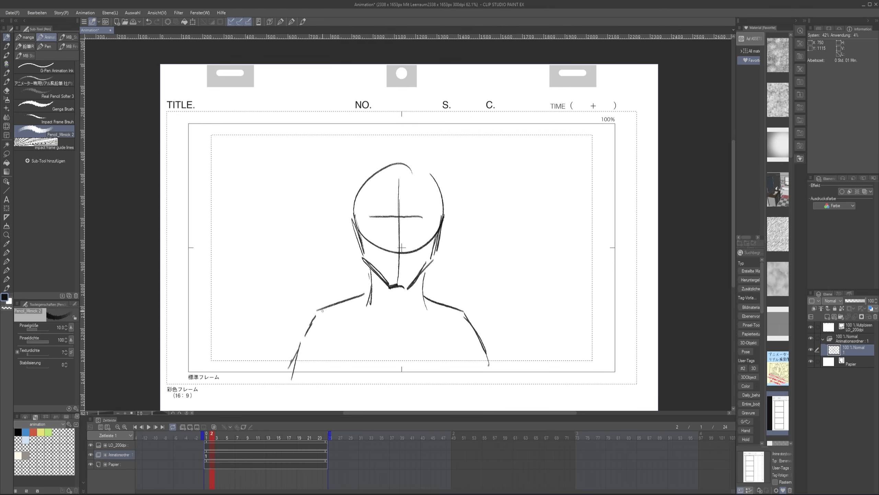
Step: Draw the blanket's wavy upper edge across the chest and out past both shoulders, plus a fold line beside the left arm
left_click_drag(172, 330, 251, 336)
left_click_drag(265, 332, 296, 331)
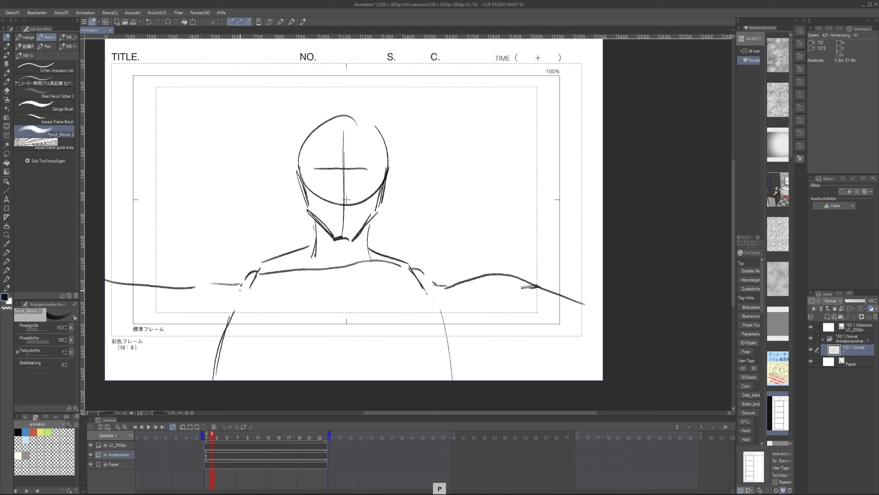
key("space")
left_click_drag(224, 310, 249, 318)
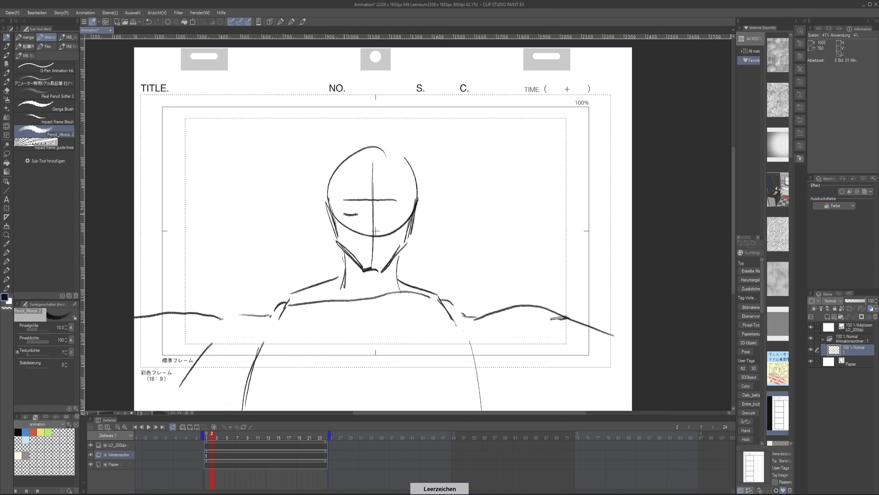
Step: Draw two closed eyes below the horizontal face guideline, then lasso both and transform them slightly lower
left_click_drag(344, 212, 357, 216)
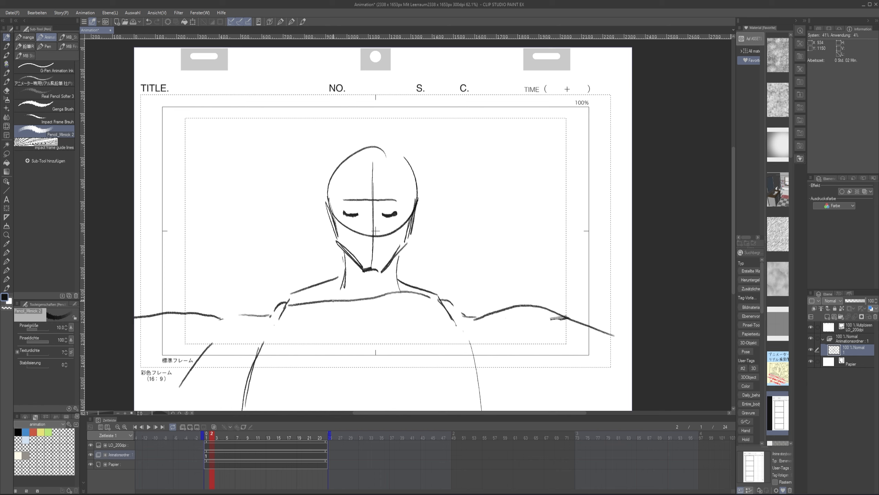
key("m")
mouse_move(351, 219)
left_mouse_down()
mouse_move(357, 205)
mouse_move(340, 206)
mouse_move(351, 219)
mouse_move(401, 217)
mouse_move(382, 204)
mouse_move(377, 231)
left_mouse_up()
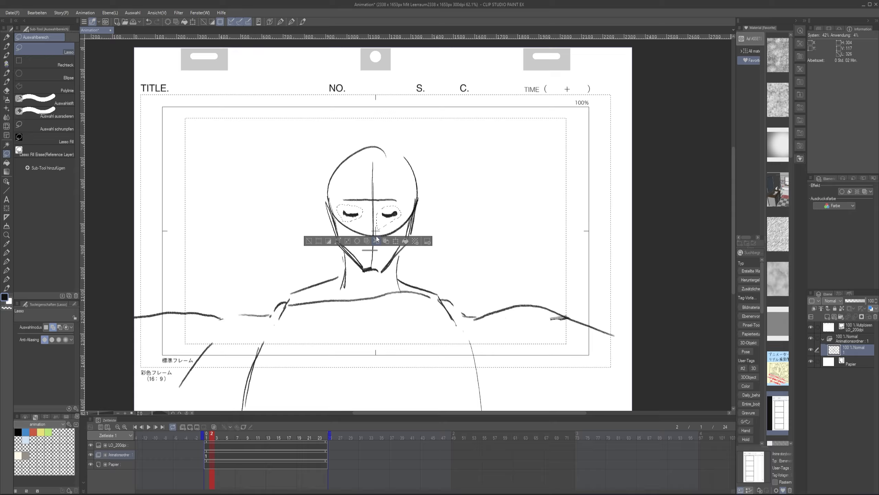
left_click(395, 240)
key("p")
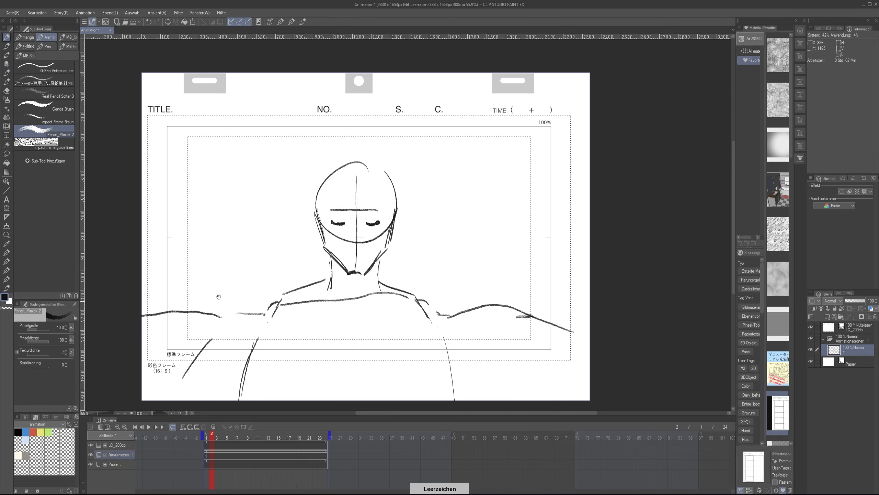
left_click_drag(216, 298, 234, 293)
left_click(254, 435)
left_click(202, 434)
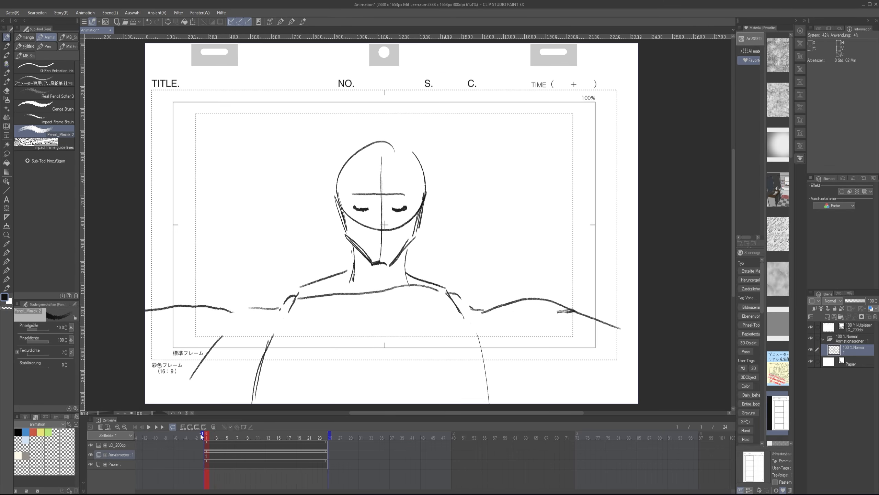
left_click(211, 435)
left_click(190, 426)
left_click(216, 435)
left_click(190, 426)
left_click(204, 437)
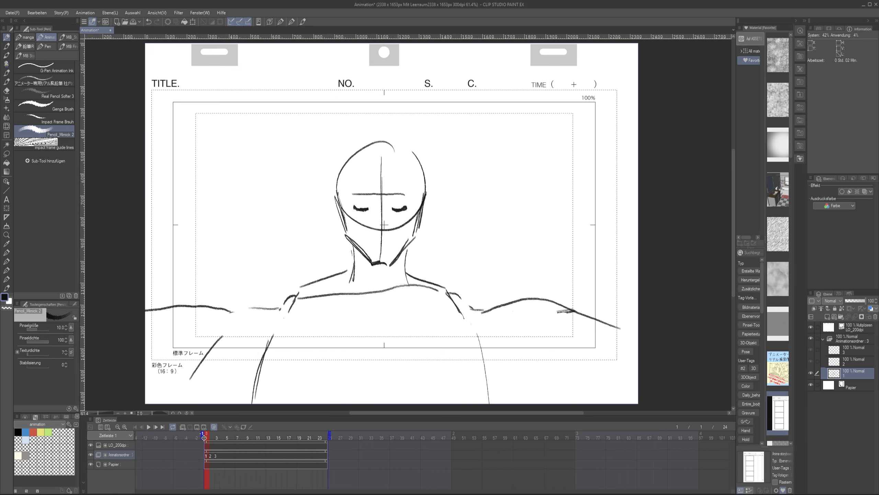
key("ctrl+z")
left_click(211, 455)
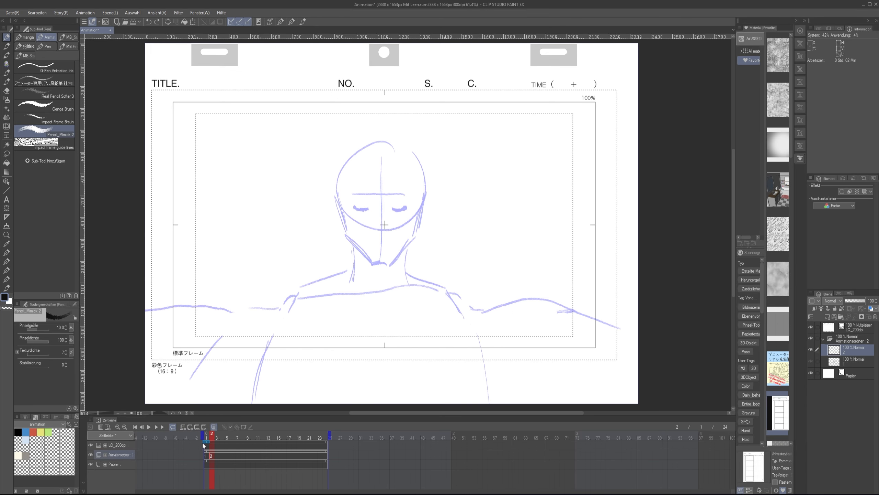
key("ctrl+z")
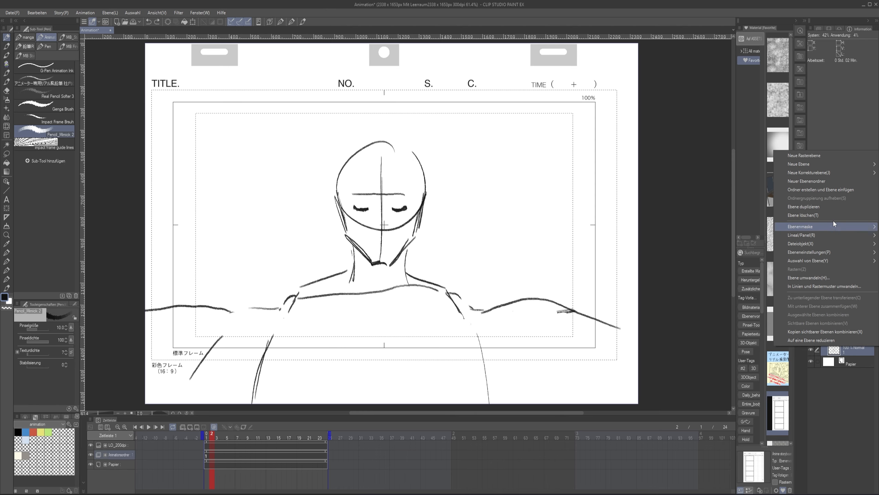
Step: Duplicate the first cel as the drawing for frame 2 and erase both closed eyes on the copy
left_click(828, 208)
key("e")
scroll(361, 209, "up", 3)
left_click_drag(361, 209, 347, 210)
left_click_drag(415, 211, 441, 210)
scroll(360, 209, "up", 1)
Step: Draw wide-open eyes with upper lids, pupils and lower lids on the second cel with the pencil
key("p")
left_click_drag(343, 196, 440, 200)
mouse_move(340, 212)
left_mouse_down()
mouse_move(362, 220)
mouse_move(350, 217)
left_mouse_up()
key("ctrl+z")
key("ctrl+z")
key("ctrl+y")
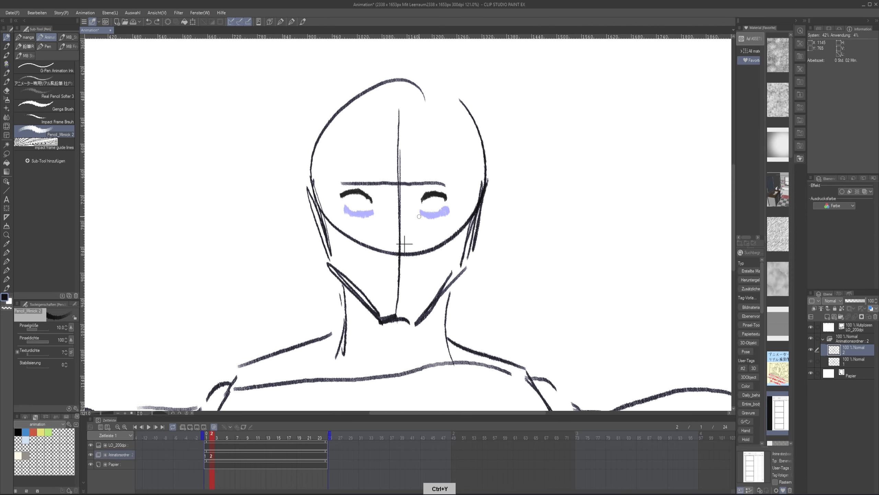
left_click_drag(424, 213, 445, 211)
mouse_move(373, 212)
left_mouse_down()
mouse_move(349, 216)
mouse_move(346, 207)
left_mouse_up()
scroll(381, 191, "down", 3)
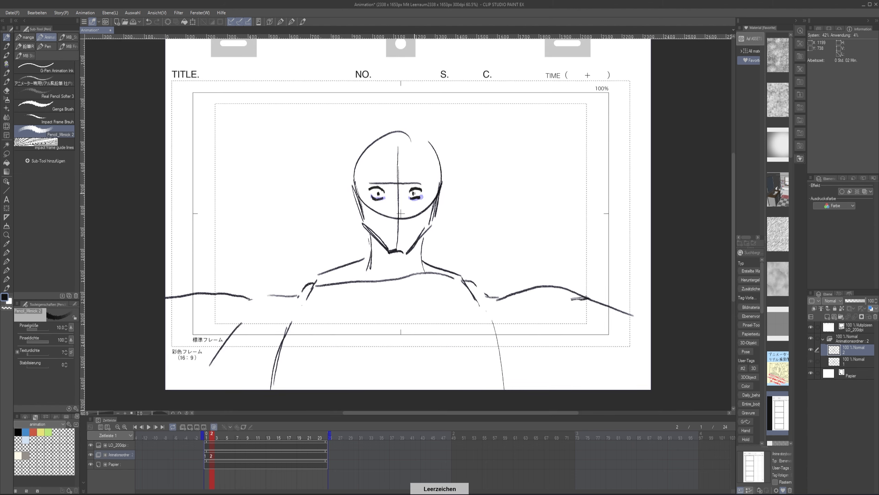
Step: Add a new cel at frame 3 and sketch a larger, lower head circle with a long vertical face guideline
left_click(215, 435)
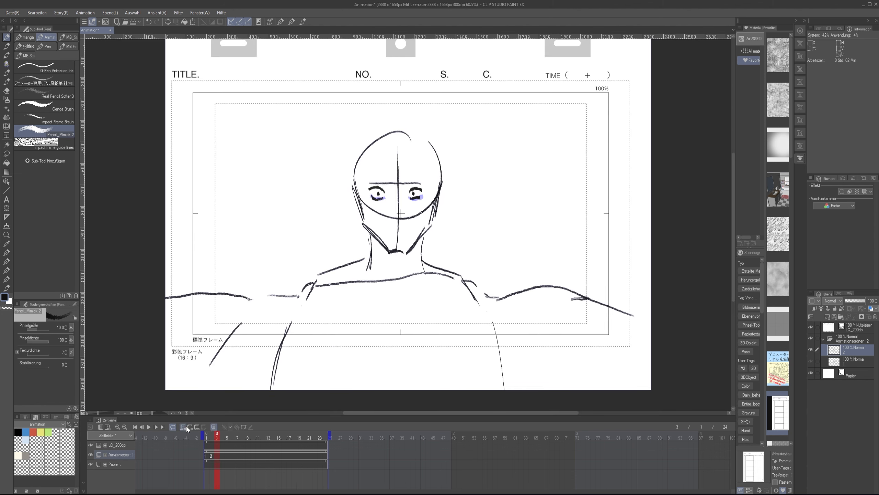
left_click(187, 426)
left_click_drag(338, 192, 325, 220)
left_click_drag(384, 176, 386, 335)
left_click_drag(386, 187, 388, 327)
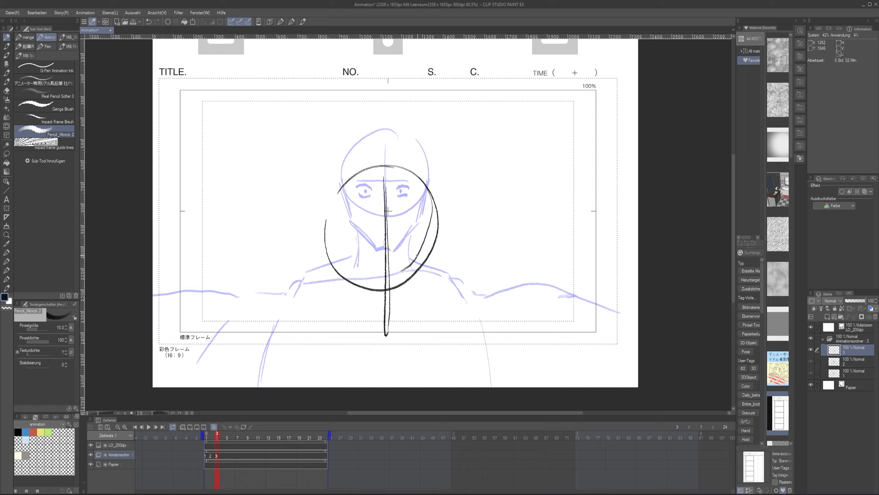
Step: Sketch curved eye guidelines low on the new head and add the cheeks, jawline and pointed chin
left_click_drag(418, 255, 424, 243)
left_click_drag(399, 271, 334, 240)
mouse_move(333, 236)
left_mouse_down()
mouse_move(372, 277)
mouse_move(430, 244)
left_mouse_up()
mouse_move(419, 292)
left_mouse_down()
mouse_move(440, 230)
mouse_move(392, 326)
left_mouse_up()
left_click_drag(413, 297, 392, 318)
mouse_move(326, 251)
left_mouse_down()
mouse_move(351, 310)
mouse_move(382, 329)
left_mouse_up()
left_click_drag(365, 316, 394, 325)
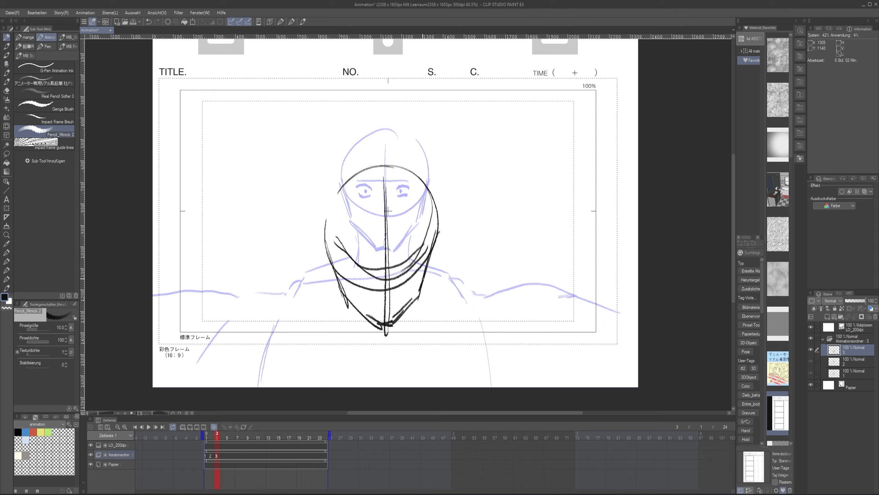
Step: Draw the shoulder lines beside the lowered head and both arms reaching down past the frame's lower edge
mouse_move(422, 280)
left_mouse_down()
mouse_move(476, 309)
mouse_move(478, 319)
left_mouse_up()
mouse_move(341, 286)
left_mouse_down()
mouse_move(298, 302)
mouse_move(295, 313)
left_mouse_up()
mouse_move(434, 287)
left_mouse_down()
mouse_move(474, 312)
mouse_move(491, 377)
left_mouse_up()
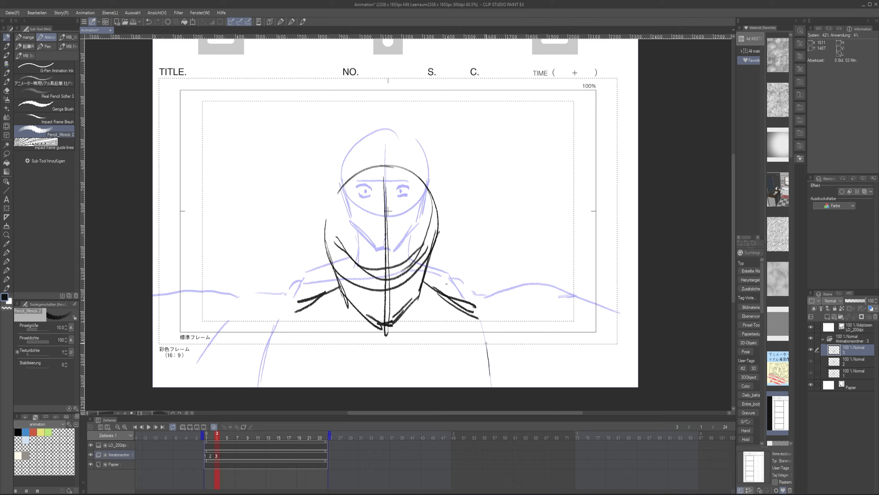
left_click_drag(485, 323, 500, 384)
left_click_drag(477, 311, 496, 363)
left_click_drag(296, 307, 266, 387)
Step: Draw a long wavy blanket line across the whole sheet at its lower edge
key("space")
left_click_drag(338, 335, 272, 291)
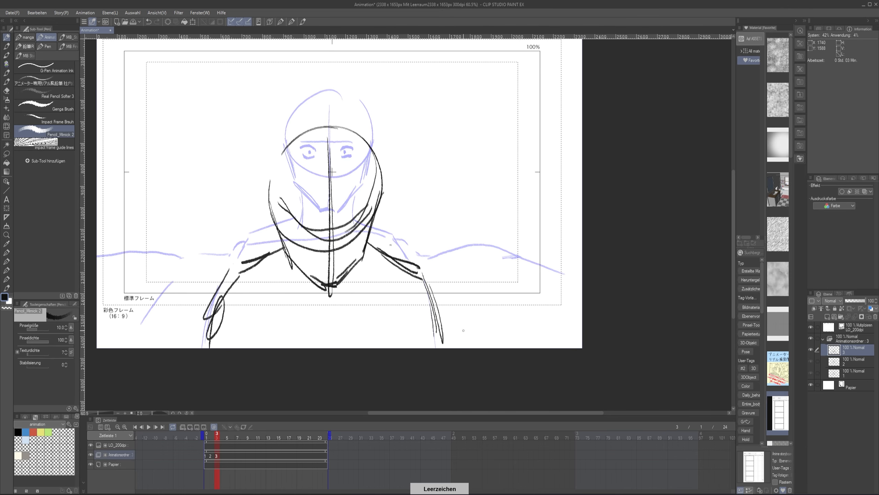
left_click_drag(582, 310, 200, 346)
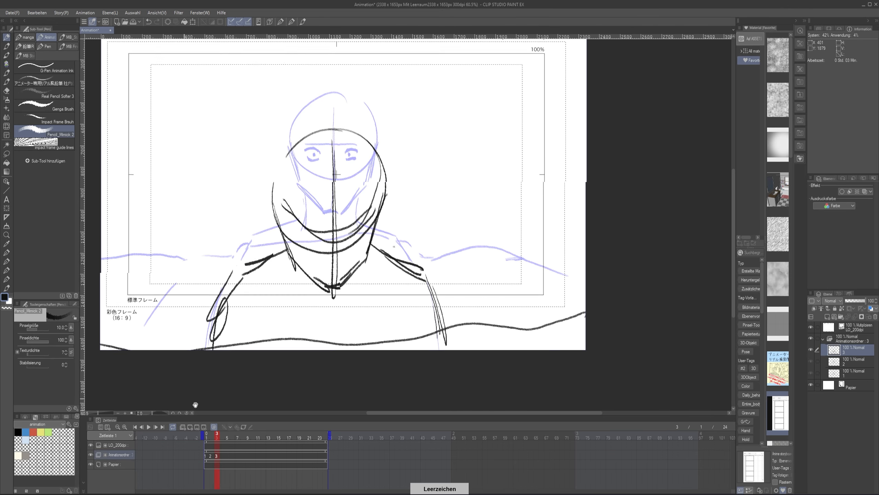
Step: Space out the cels on the timeline, moving cel 2 to frame 7 and cel 3 to frame 11
left_click(212, 434)
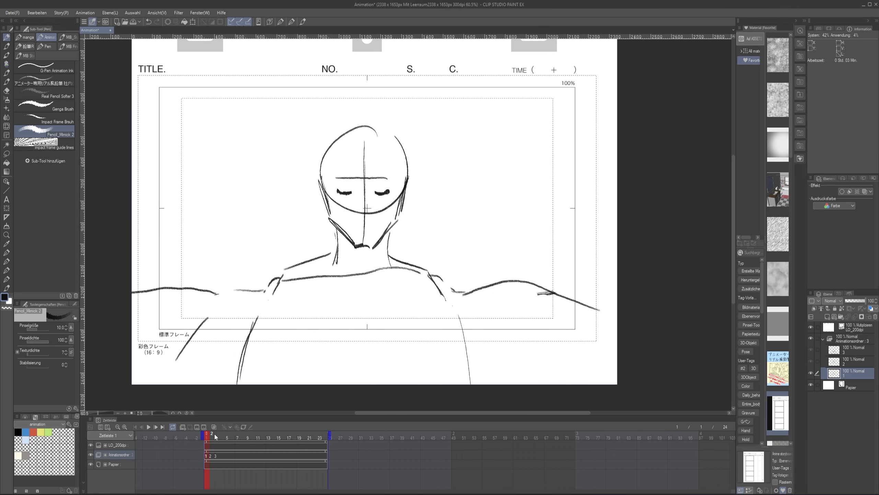
left_click(218, 455)
mouse_move(215, 456)
left_mouse_down()
mouse_move(256, 455)
mouse_move(261, 439)
mouse_move(271, 445)
left_mouse_up()
left_click(271, 444)
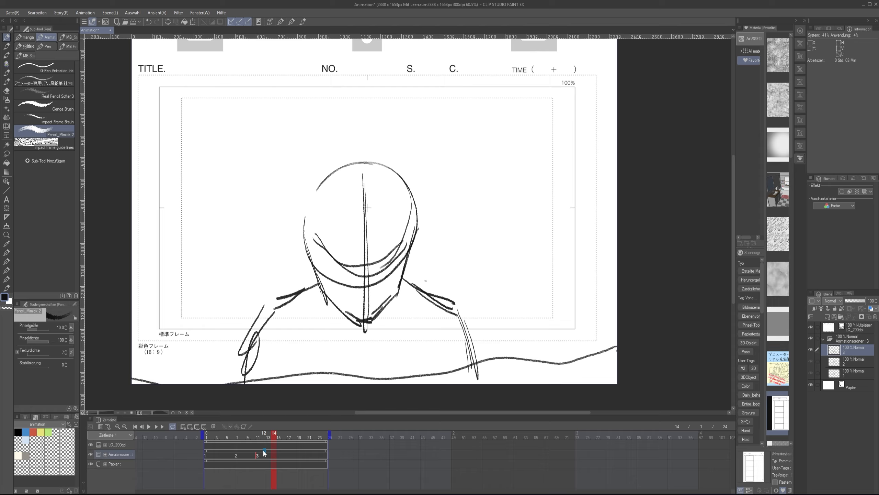
Step: Add a new cel at frame 14 and draw a side view of the bed with its long top edge and legs
left_click_drag(192, 434, 274, 440)
key("ctrl+shift+alt+n")
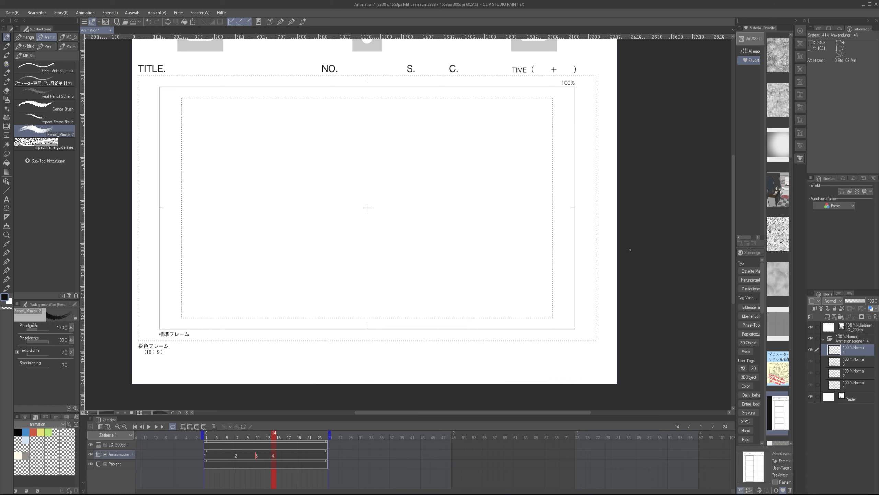
mouse_move(630, 249)
left_mouse_down()
mouse_move(132, 261)
mouse_move(548, 243)
mouse_move(544, 316)
left_mouse_up()
key("ctrl+z")
left_click_drag(549, 240, 543, 325)
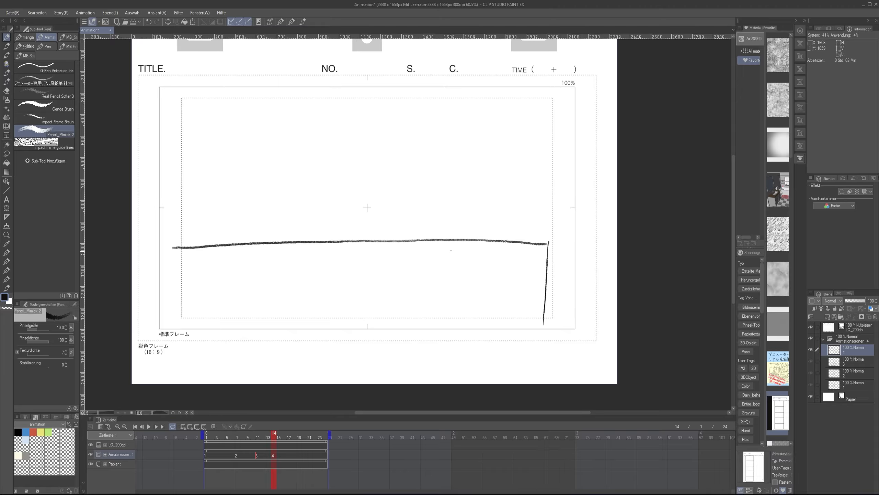
left_click_drag(171, 261, 170, 276)
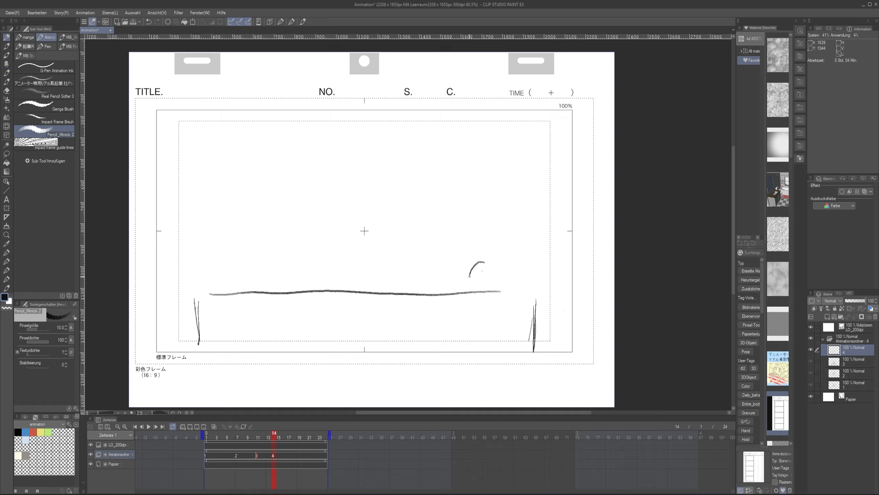
Step: Sketch a figure lying on the bed, with the head on a pillow, oval torso and hips, and redrawn legs
mouse_move(472, 267)
left_mouse_down()
mouse_move(501, 278)
mouse_move(460, 289)
mouse_move(502, 292)
mouse_move(432, 270)
mouse_move(462, 274)
left_mouse_up()
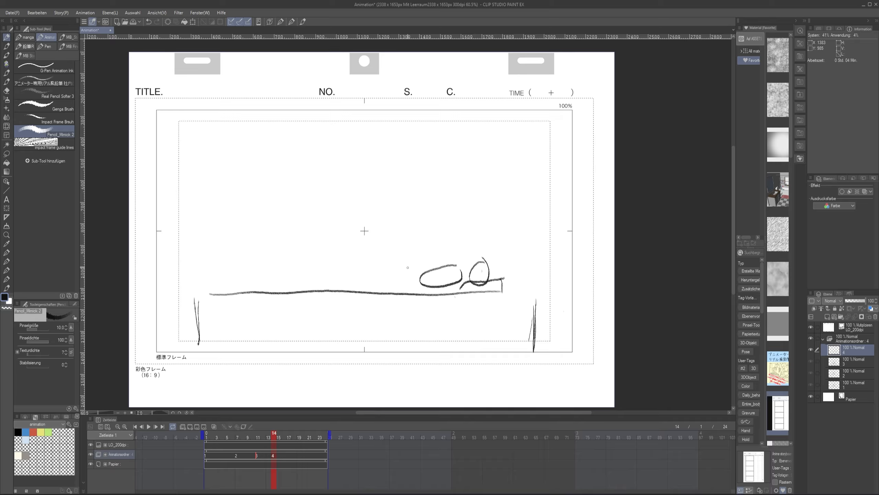
mouse_move(406, 272)
left_mouse_down()
mouse_move(380, 272)
mouse_move(221, 275)
left_mouse_up()
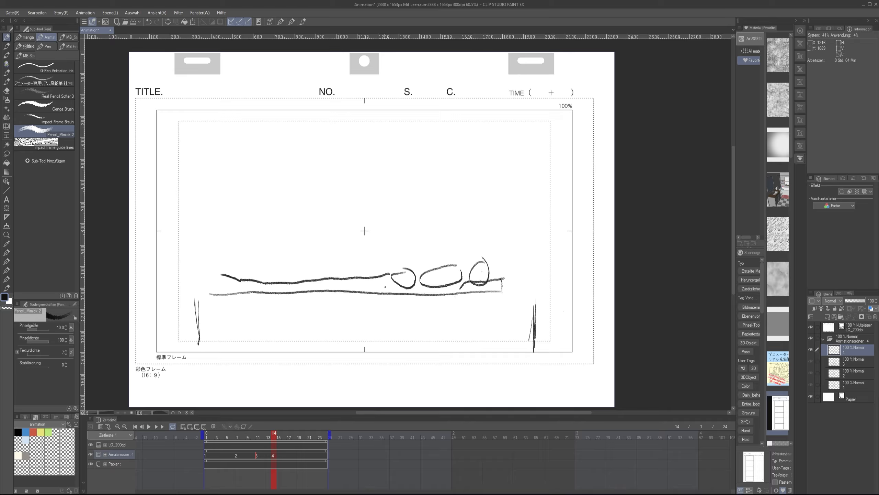
left_click_drag(385, 286, 221, 283)
key("ctrl+z")
key("ctrl+z")
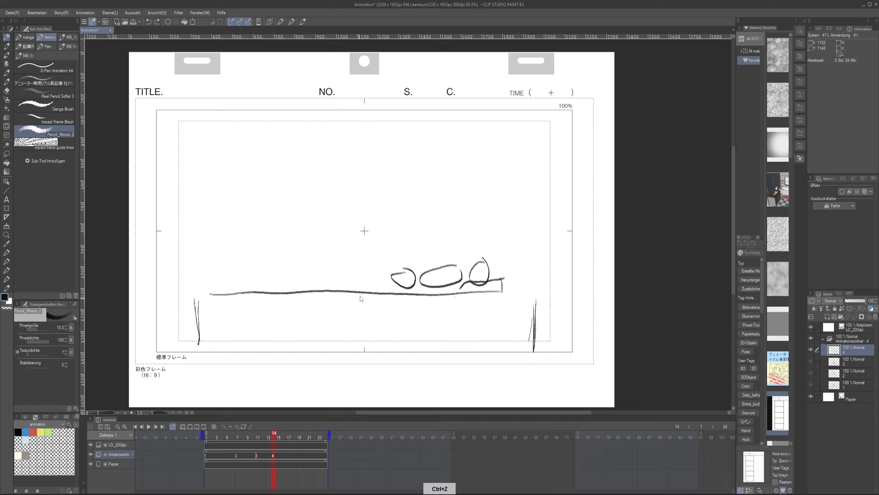
mouse_move(360, 296)
left_mouse_down()
mouse_move(323, 281)
mouse_move(338, 258)
mouse_move(334, 284)
left_mouse_up()
mouse_move(232, 309)
left_mouse_down()
mouse_move(452, 292)
mouse_move(461, 298)
mouse_move(442, 331)
left_mouse_up()
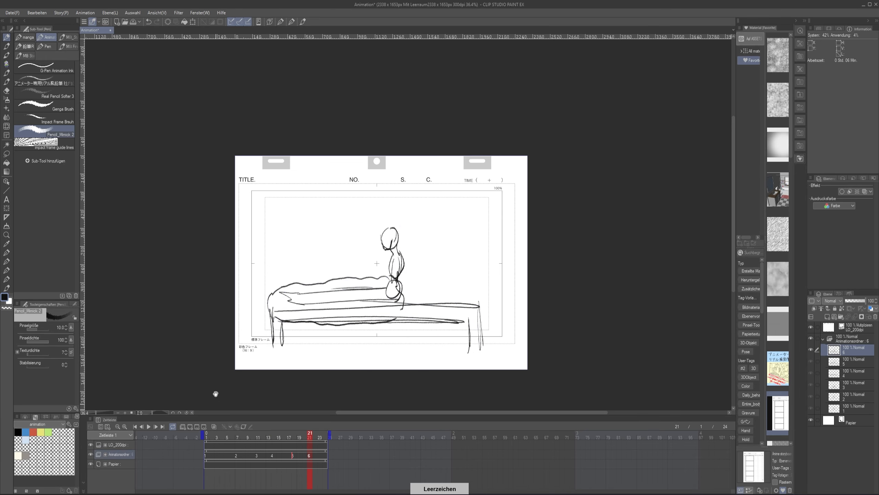
Step: Check the sitting-up drawing, return to the first frame and play the animation
left_click_drag(216, 393, 307, 429)
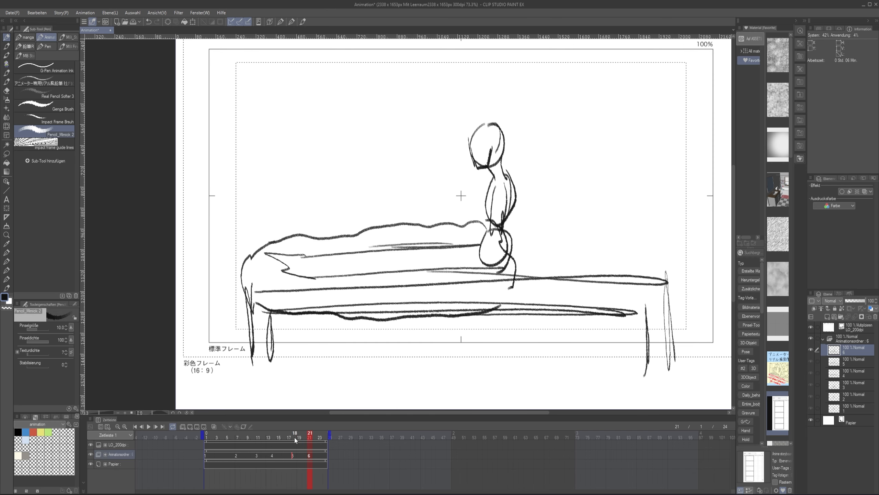
left_click(295, 438)
left_click(134, 426)
scroll(268, 325, "down", 2)
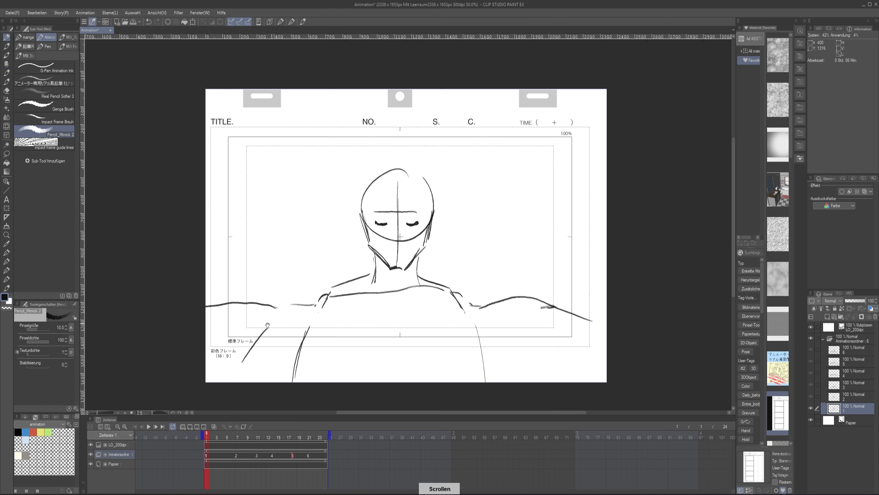
left_click_drag(268, 325, 262, 330)
left_click(150, 426)
Step: Extend the playback range to frame 48 and shift cels 2 to 6 together so cel 2 starts at frame 24
left_click_drag(329, 433, 452, 433)
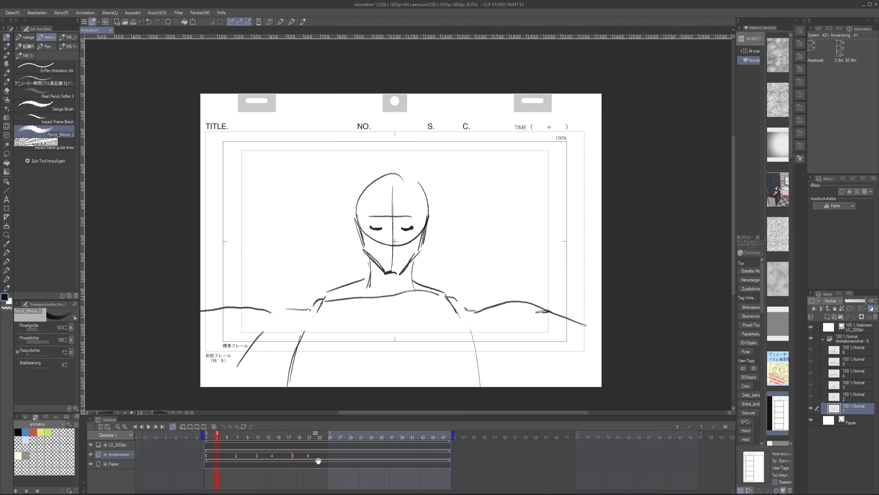
left_click_drag(235, 455, 325, 449)
Step: Review the new timing by playing the animation, scrubbing through to the last cel and replaying from the start
left_click(148, 426)
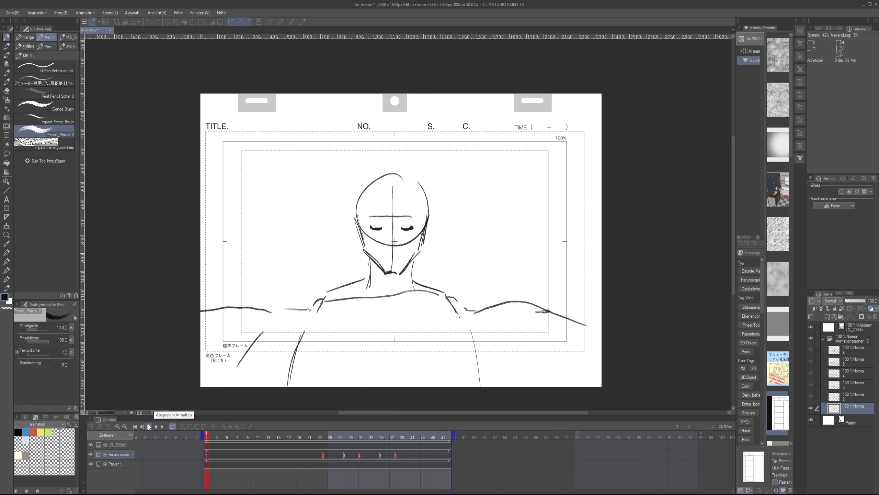
left_click(148, 426)
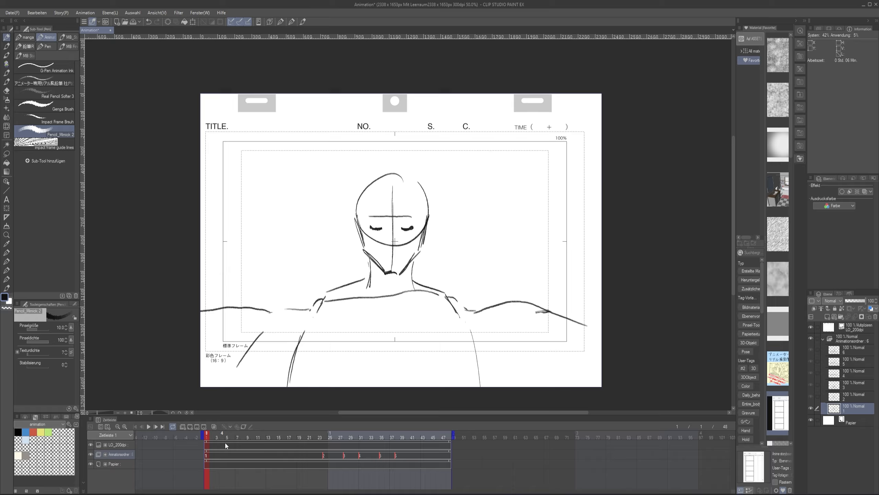
left_click_drag(278, 438, 393, 459)
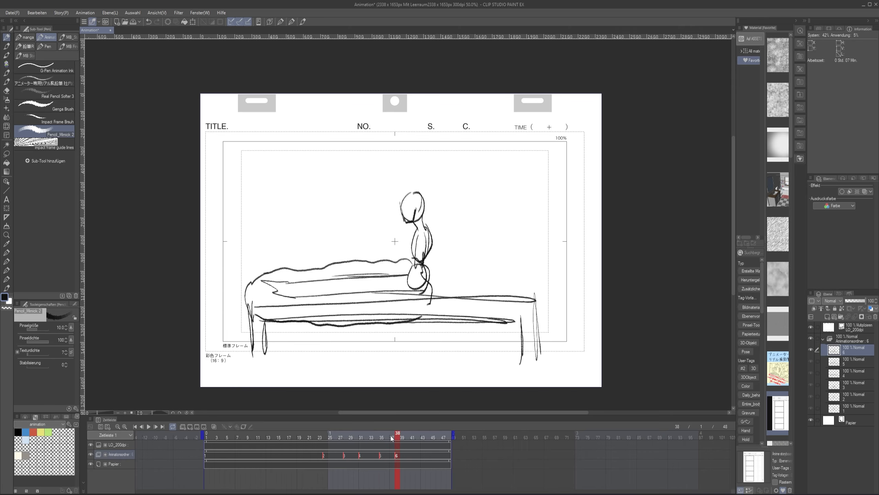
left_click(135, 426)
left_click(149, 427)
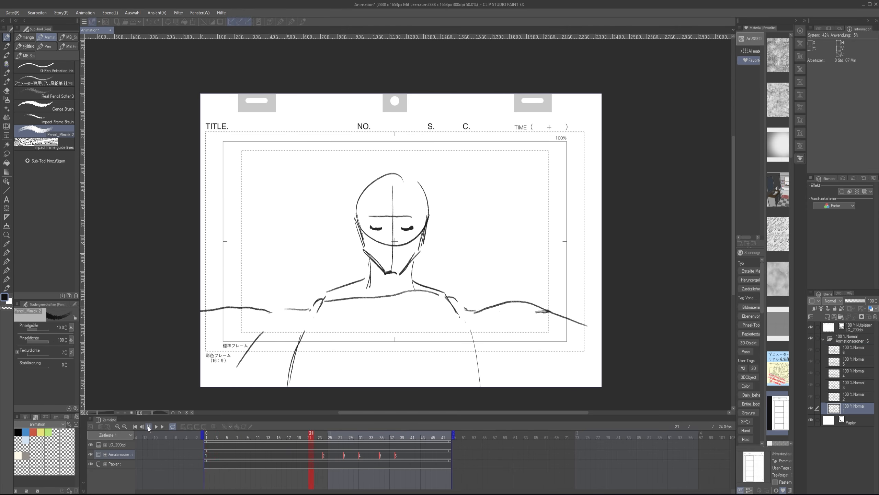
Step: Extend the playback range to frame 74 and play the animation from the first frame
left_click_drag(453, 434, 586, 433)
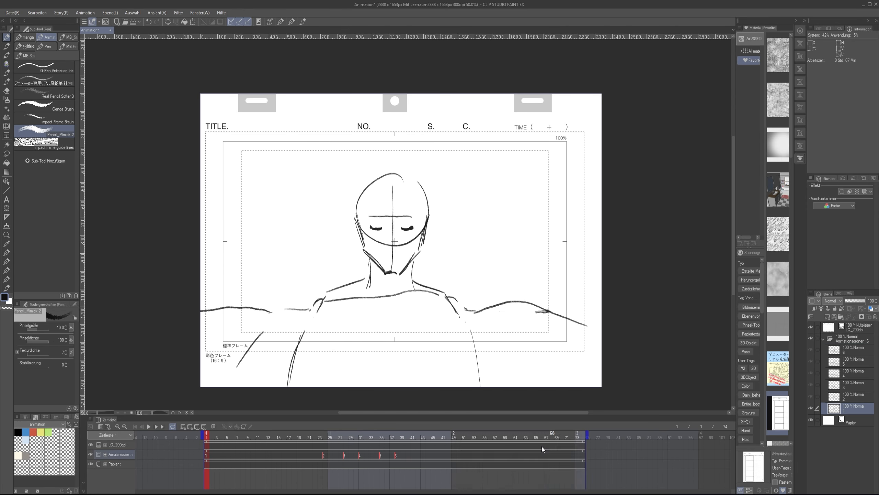
mouse_move(381, 438)
left_mouse_down()
mouse_move(401, 441)
mouse_move(206, 438)
left_mouse_up()
left_click(148, 426)
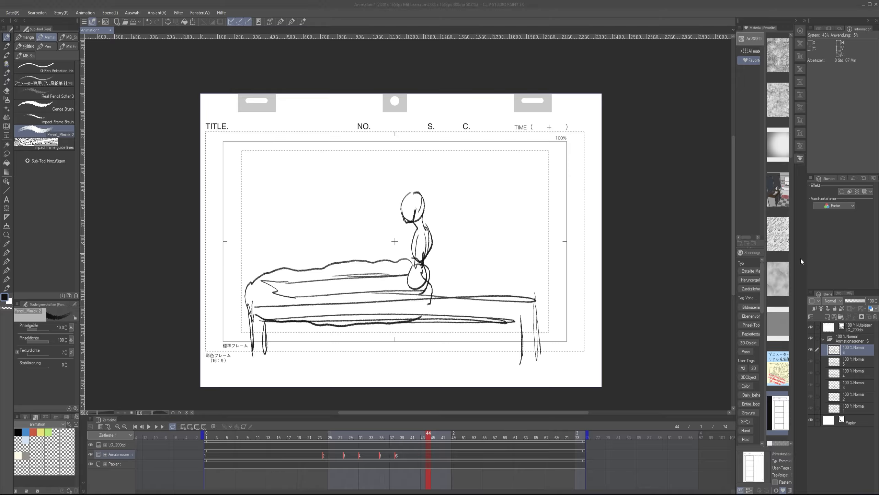
Step: Save the file as rough animation and play the animation from the first frame
left_click(830, 240)
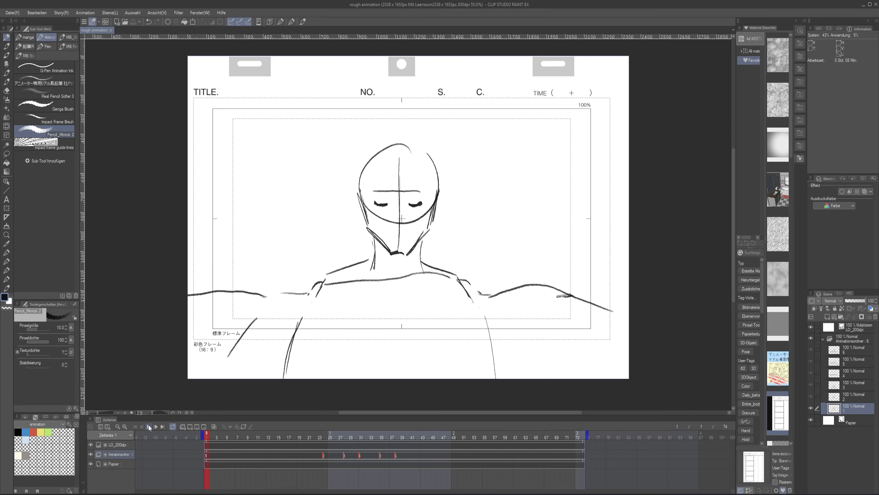
left_click(148, 426)
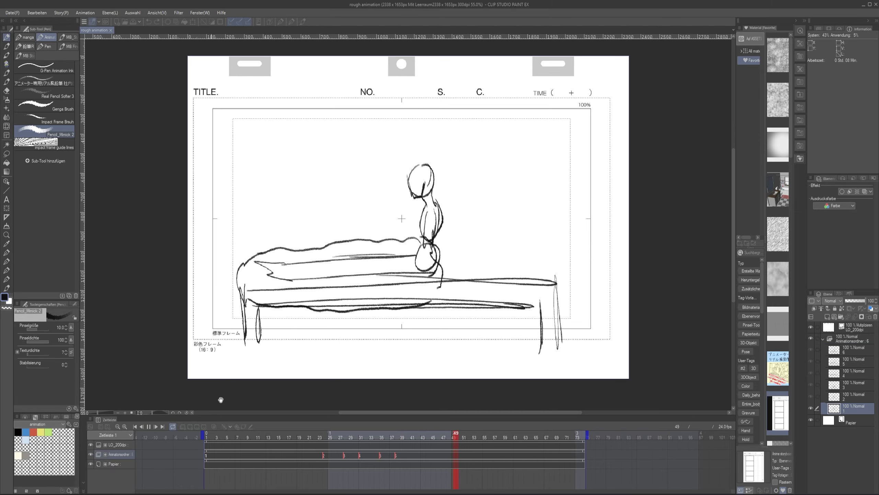
Step: Create a second animation folder above the existing one at frame 31 and move cels 4 to 6 into it
left_click(305, 444)
left_click_drag(306, 448, 361, 435)
key("ctrl+z")
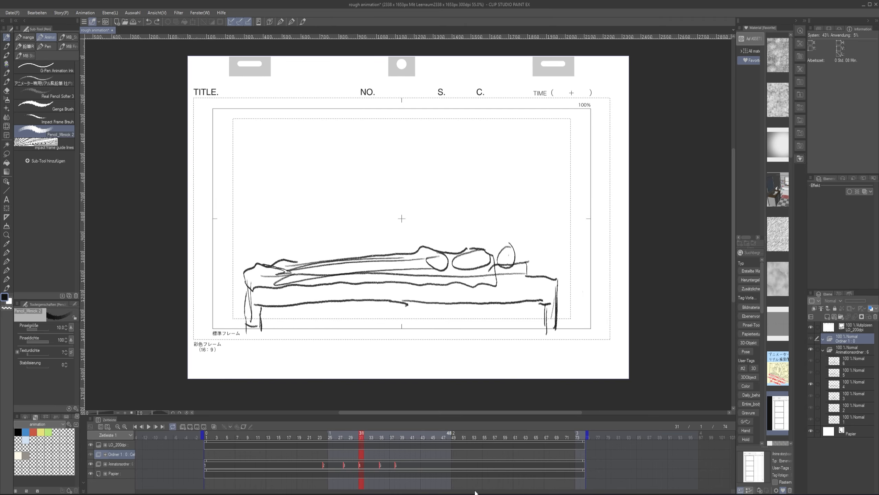
left_click_drag(844, 384, 845, 342)
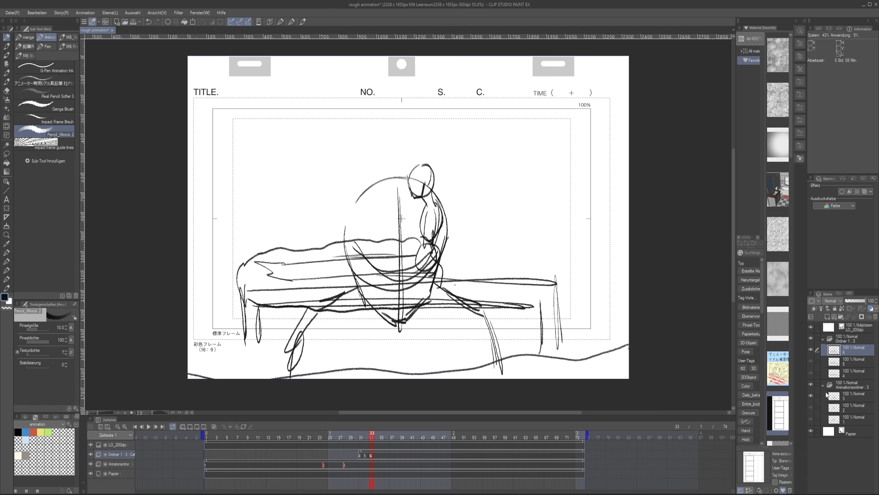
Step: Retime cels 5 and 6 in the upper folder to frames 35 and 38 and check the playback
left_click_drag(371, 455, 387, 454)
left_click(387, 438)
left_click(394, 436)
left_click_drag(386, 455, 395, 454)
left_click(148, 426)
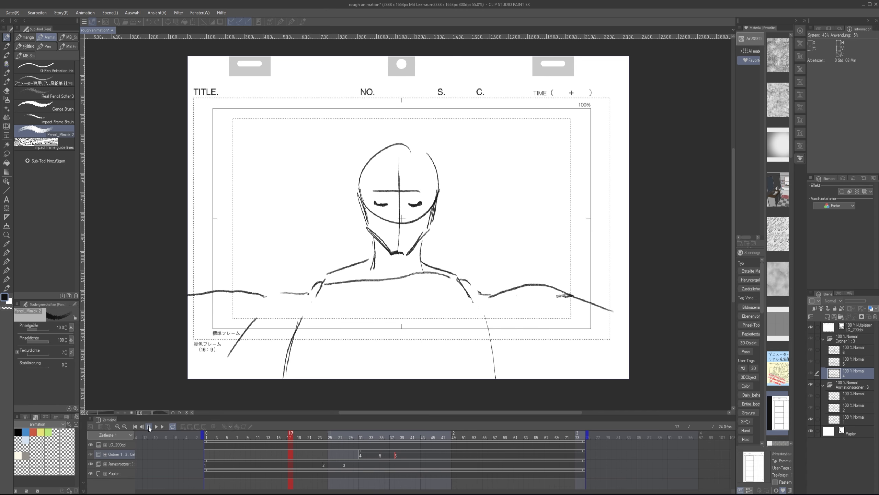
left_click(149, 428)
Step: Trim the lower animation folder's clip to end just before frame 31 and replay the animation from the start
left_click(362, 464)
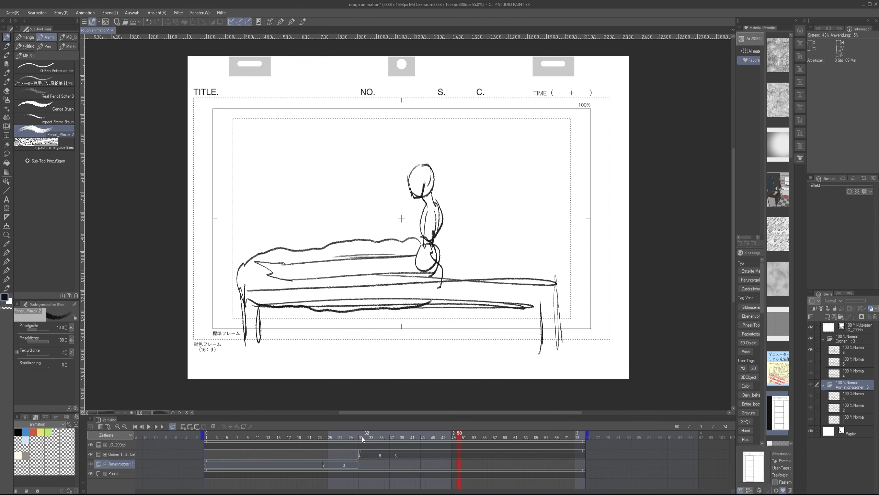
left_click(207, 437)
left_click(148, 427)
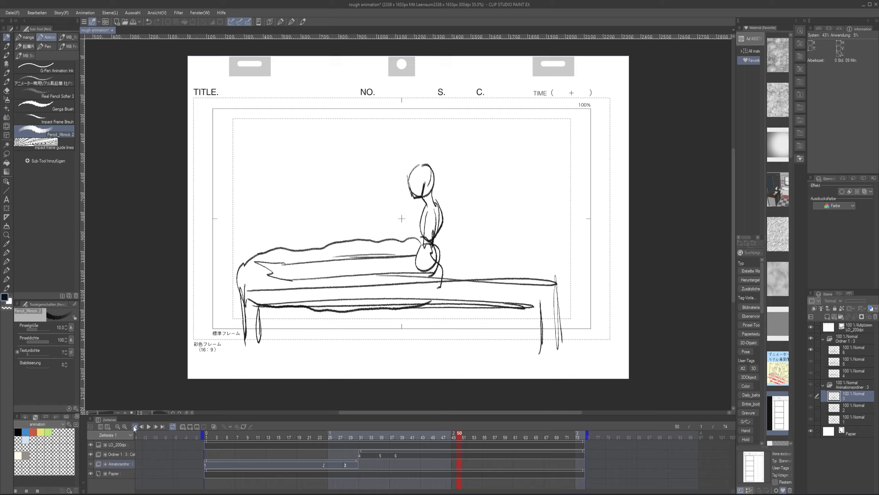
left_click(148, 426)
left_click(148, 426)
Step: Add an empty cel 7 at frame 61 in the upper animation folder and turn on onion skin
left_click(516, 438)
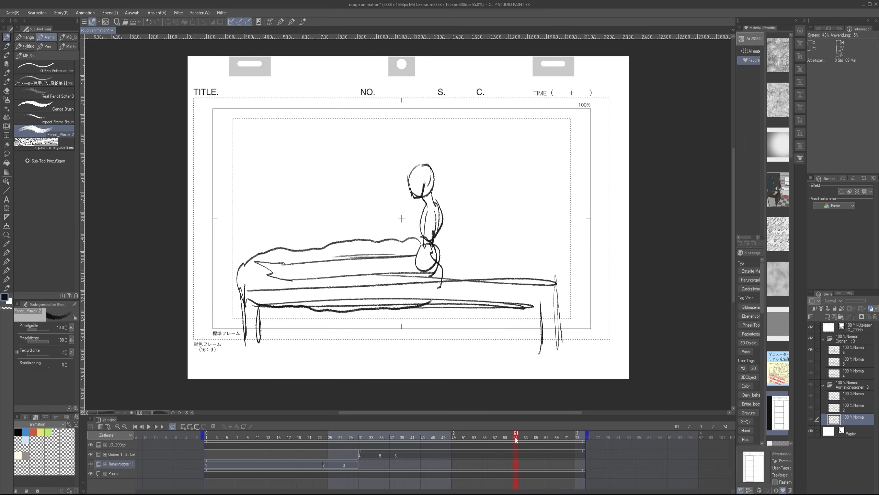
left_click(386, 458)
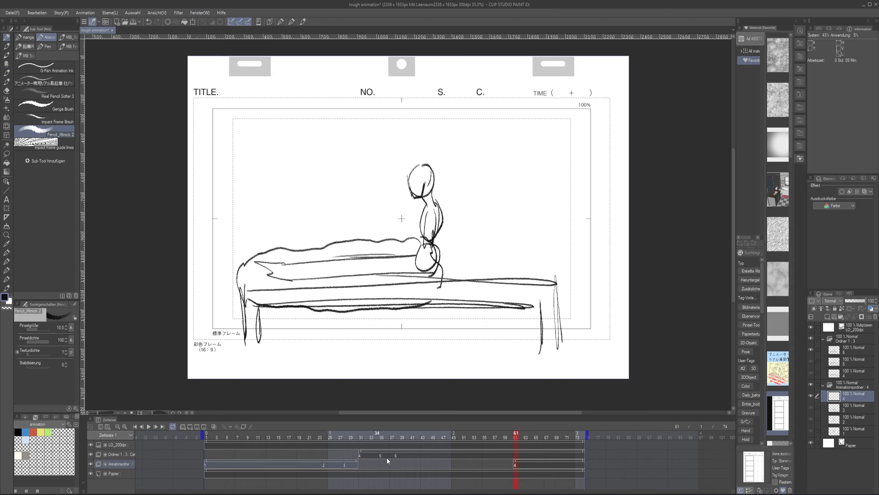
key("ctrl+y")
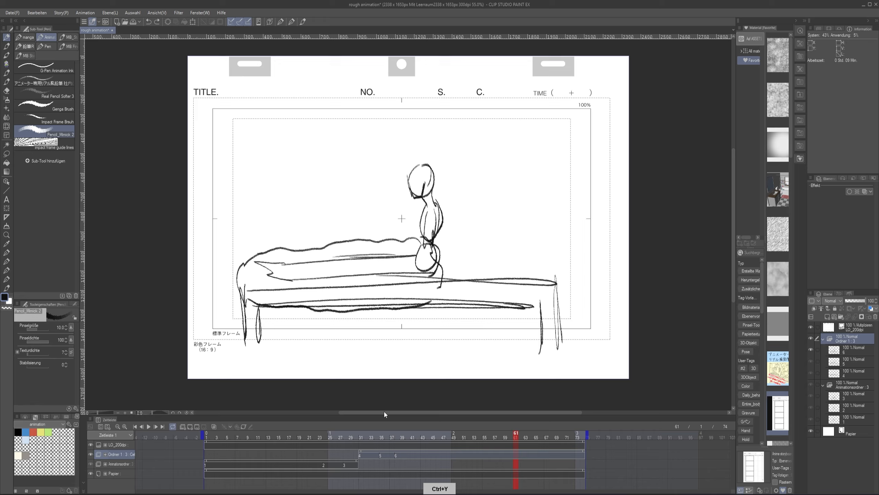
left_click(190, 424)
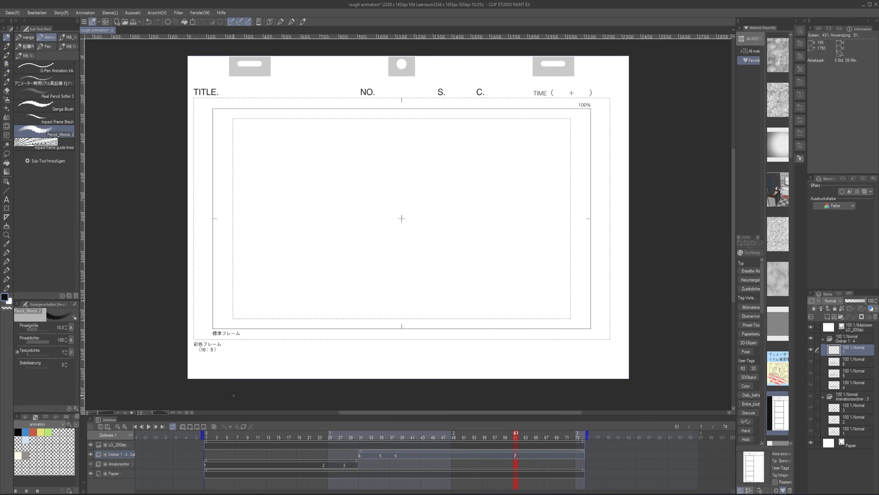
left_click(214, 427)
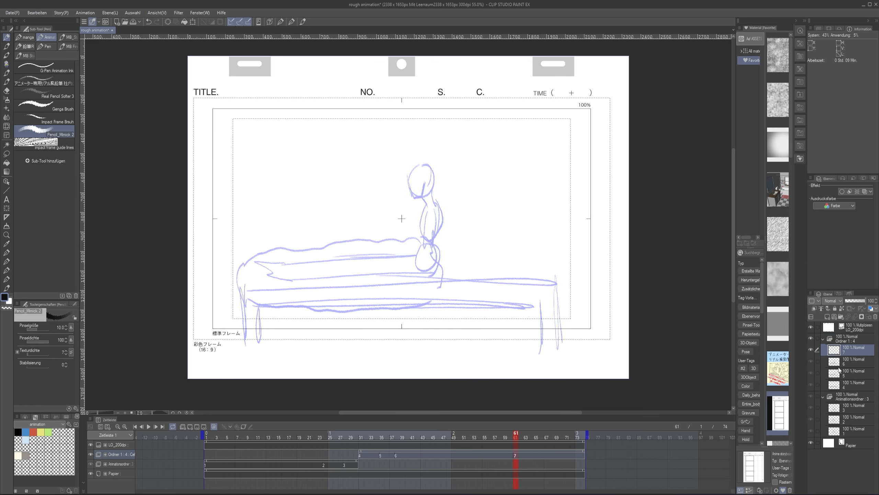
Step: Add layer 4a between the two animation folders with a blue layer colour and lower the upper folder's opacity to 37%
left_click(843, 381)
key("ctrl+shift+n")
key("u")
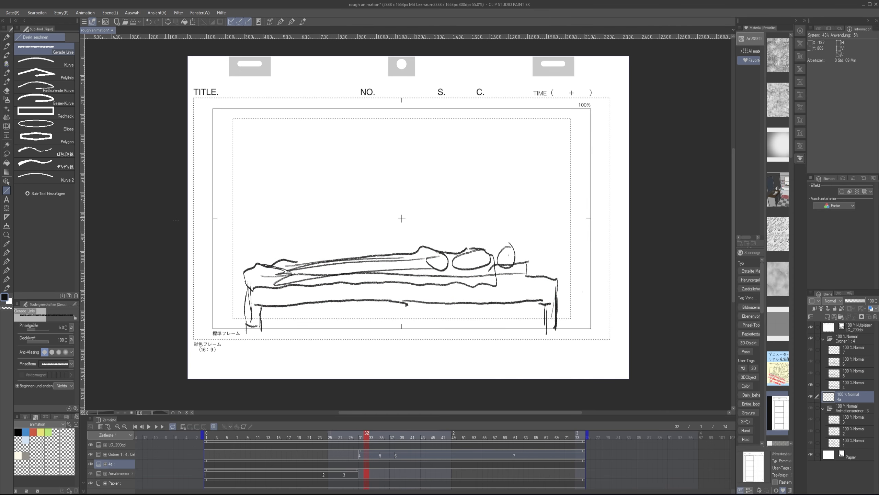
left_click_drag(396, 346, 338, 329)
key("ctrl+z")
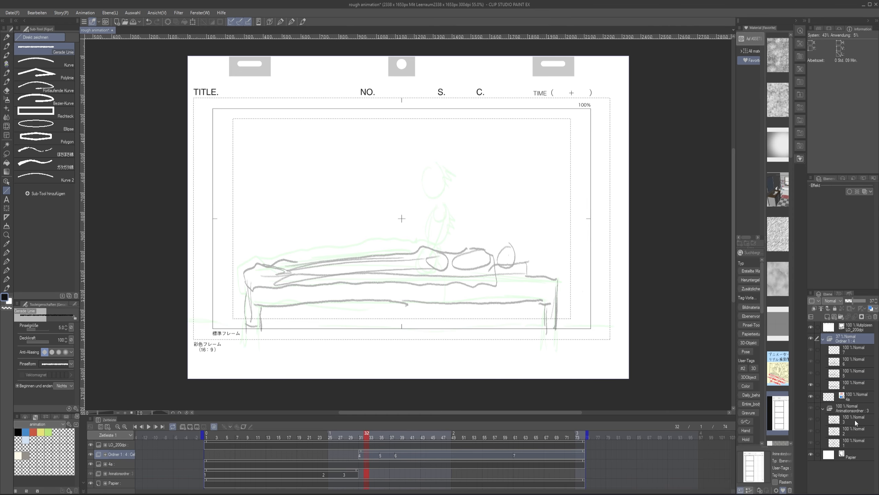
key("ctrl+z")
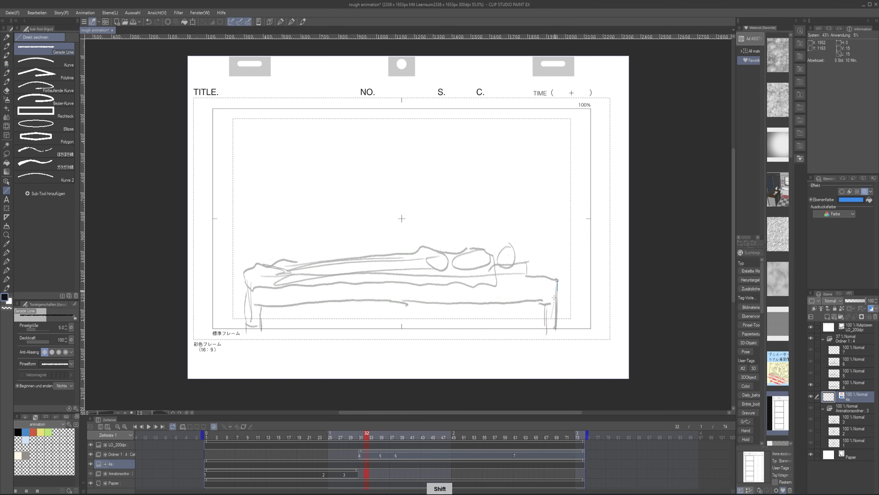
Step: Draw the bed frame on layer 4a with thicker straight lines for the top edge, lower rail, outer legs and inner legs
left_click_drag(558, 281, 554, 347)
key("ctrl+z")
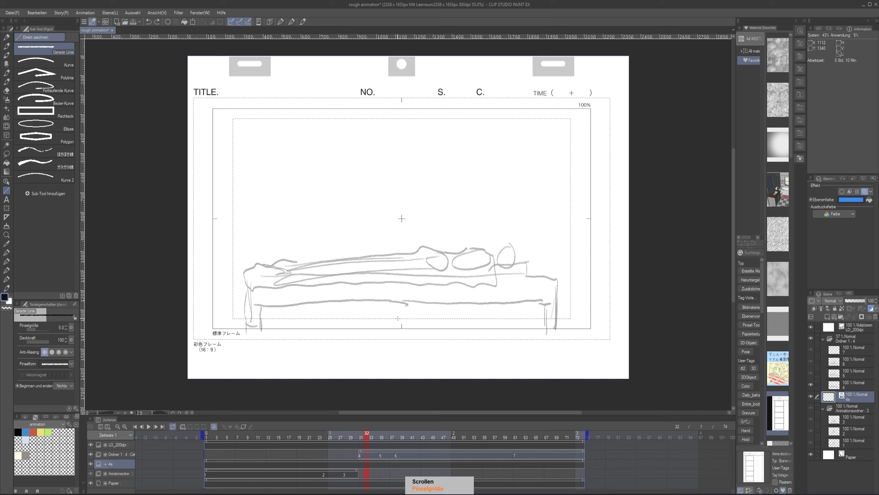
key("bracketright")
left_click_drag(556, 279, 556, 362)
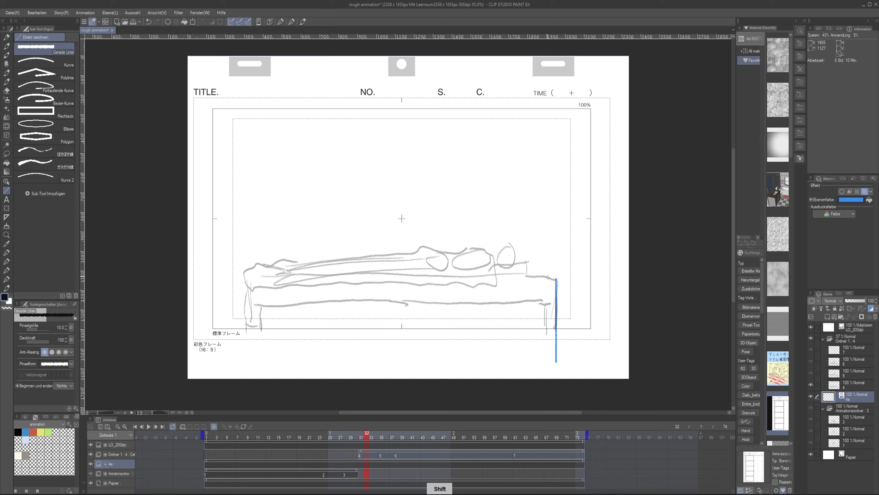
mouse_move(556, 279)
left_mouse_down()
mouse_move(245, 279)
mouse_move(246, 362)
left_mouse_up()
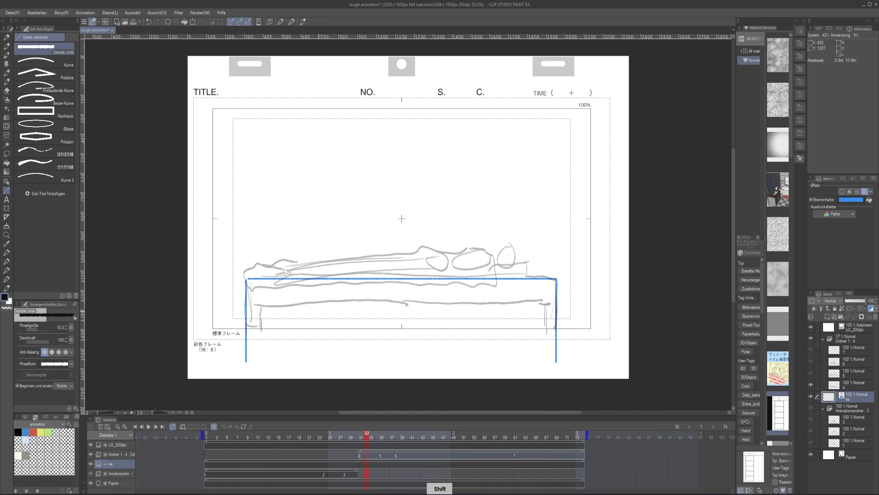
mouse_move(555, 302)
left_mouse_down()
mouse_move(250, 302)
mouse_move(259, 356)
left_mouse_up()
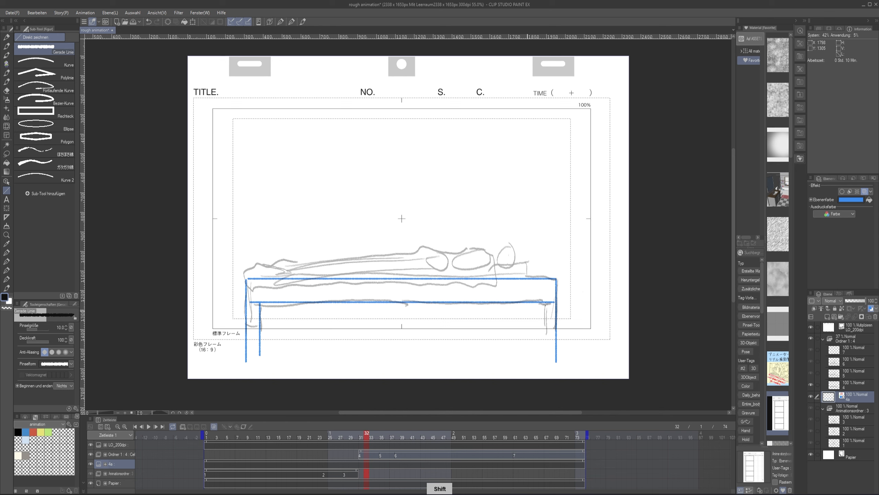
left_click_drag(546, 303, 545, 334)
Step: Trim layer 4a's clip to start at frame 31 and get cel 7 at frame 61 ready for pencil drawing
mouse_move(345, 439)
left_mouse_down()
mouse_move(390, 443)
mouse_move(361, 438)
left_mouse_up()
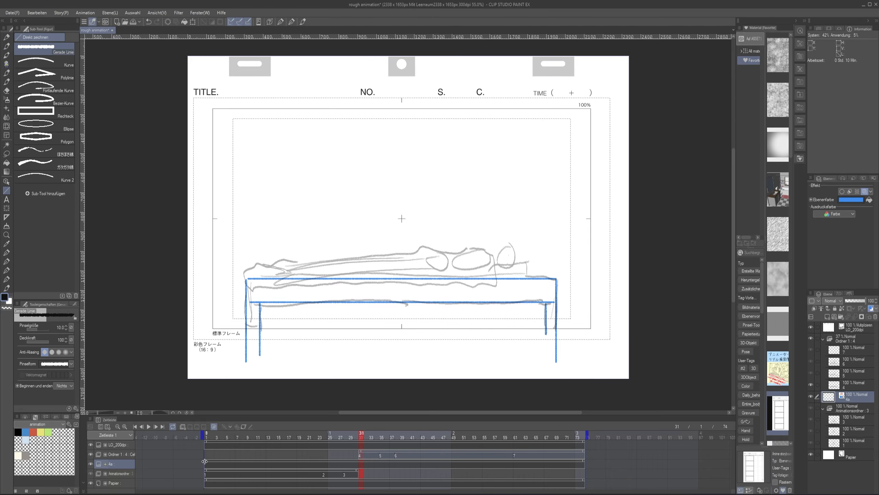
left_click_drag(204, 461, 516, 437)
key("p")
left_click(518, 456)
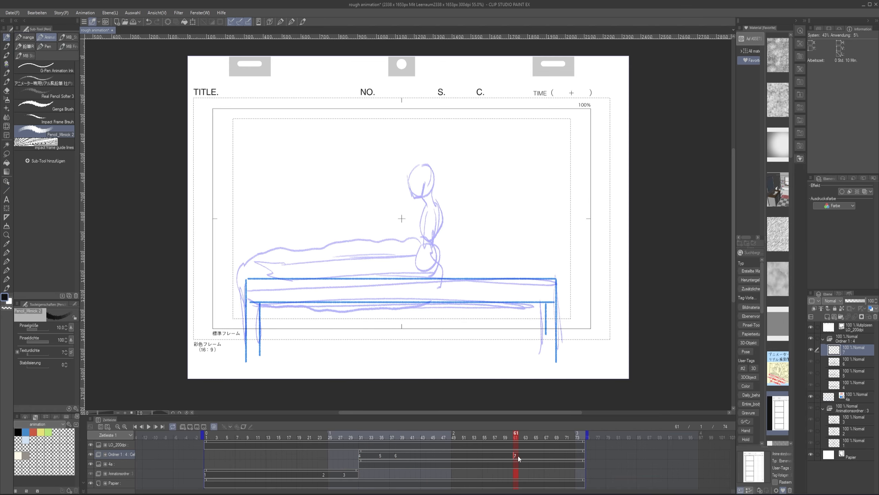
key("space")
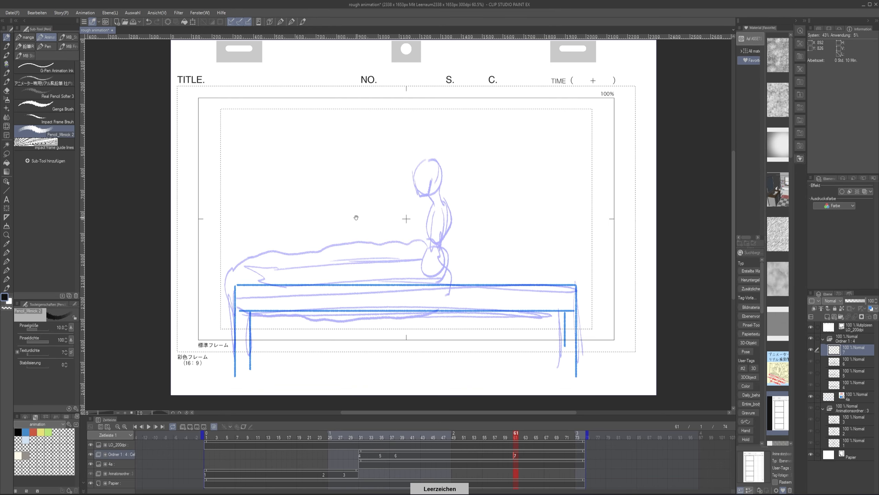
scroll(401, 229, "up", 1)
mouse_move(318, 493)
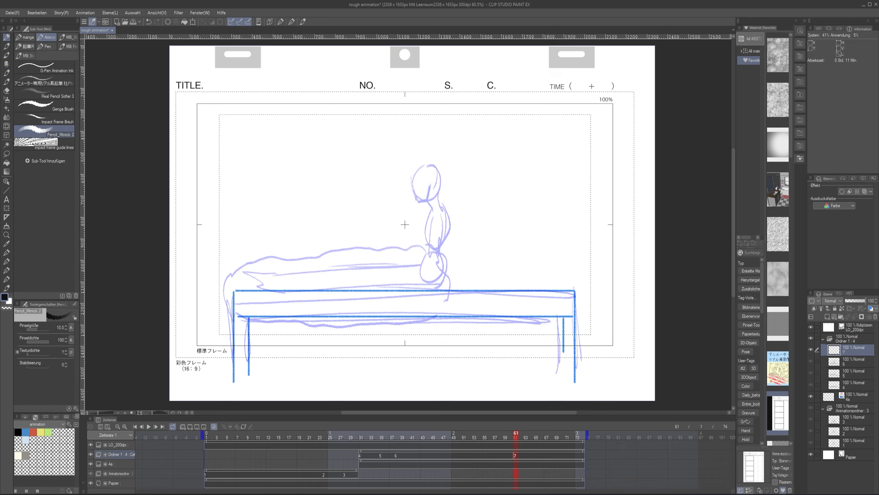
Step: Try to erase the blanket's upper outline on cel 6 at frame 38
left_click(395, 441)
key("e")
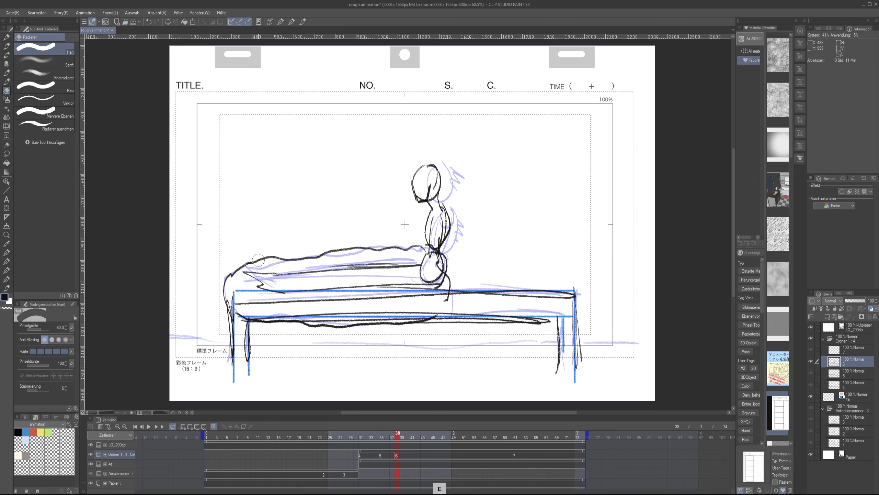
left_click_drag(252, 256, 417, 249)
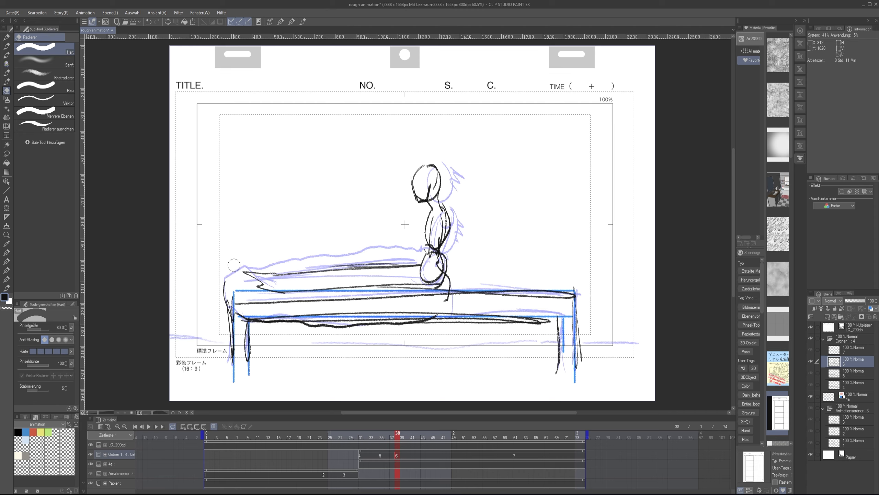
key("p")
mouse_move(401, 444)
left_mouse_down()
mouse_move(502, 445)
mouse_move(401, 449)
left_mouse_up()
Step: Sketch the head, torso and pelvis circles of the figure seated on the bed's edge on cel 7 and adjust their placement
left_click_drag(368, 318, 362, 341)
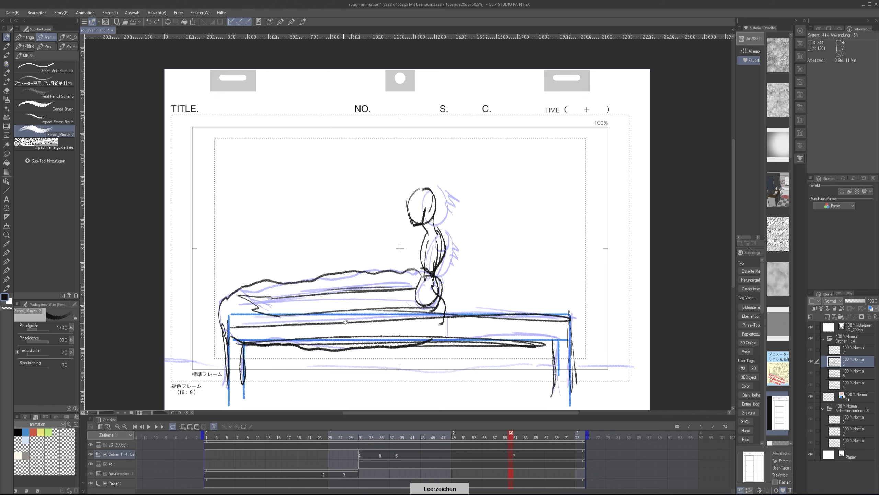
key("Right")
mouse_move(402, 243)
left_mouse_down()
mouse_move(398, 266)
mouse_move(409, 243)
mouse_move(441, 231)
mouse_move(378, 229)
mouse_move(418, 311)
mouse_move(418, 288)
mouse_move(454, 307)
left_mouse_up()
key("ctrl+z")
key("m")
key("ctrl+t")
key("Return")
key("ctrl+d")
key("p")
Step: Sketch the seated figure's thighs, lower legs and feet hanging over the bed's edge on cel 7
left_click_drag(402, 285, 366, 395)
left_click_drag(410, 302, 445, 315)
mouse_move(451, 316)
left_mouse_down()
mouse_move(433, 337)
mouse_move(439, 403)
left_mouse_up()
left_click_drag(371, 317, 402, 308)
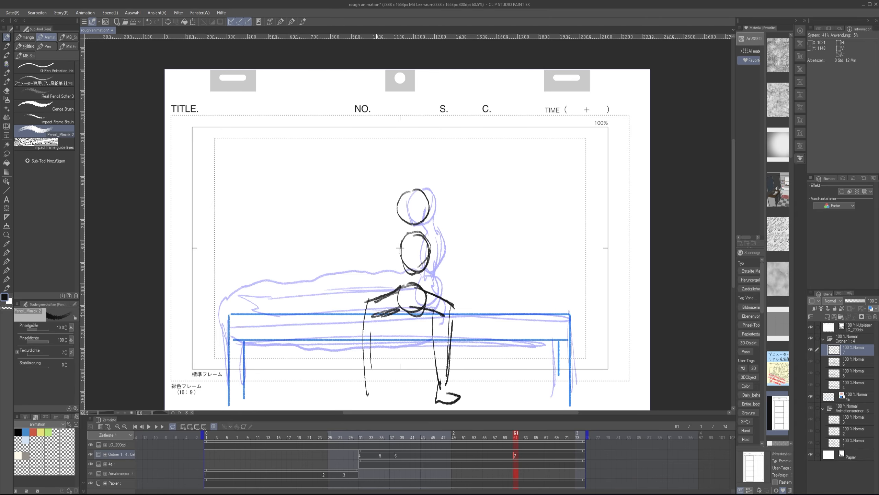
Step: Sketch both of the seated figure's arms on cel 7, reaching down with the hands resting at the bed's edge
left_click_drag(398, 239, 359, 302)
left_click_drag(415, 248, 457, 317)
scroll(290, 315, "up", 1)
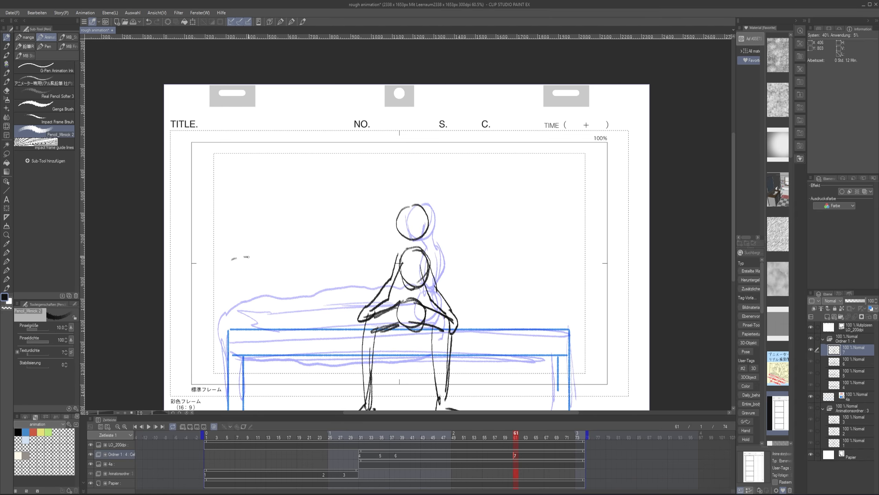
left_click_drag(329, 258, 248, 308)
key("ctrl+z")
Step: Sketch a pillow on the head end of the bed on layer 4a, using the lying pose at frame 34 as reference
left_click_drag(460, 420, 379, 431)
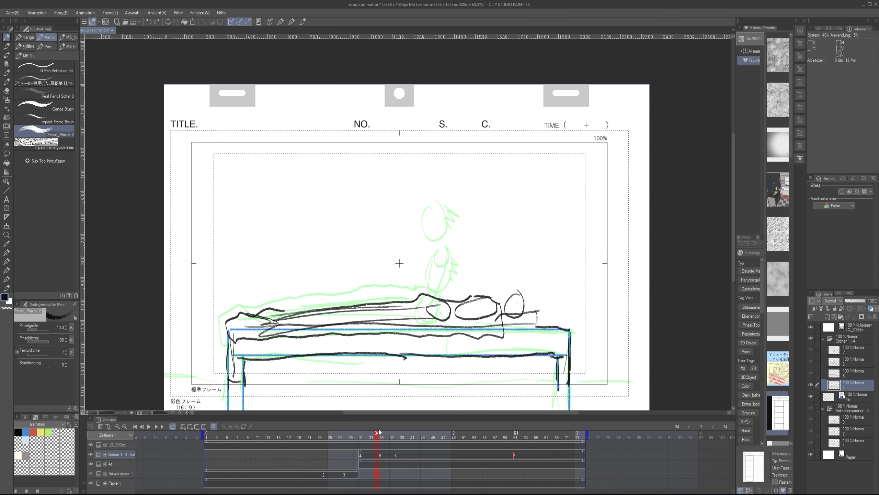
left_click(854, 396)
mouse_move(495, 326)
left_mouse_down()
mouse_move(501, 314)
mouse_move(536, 309)
mouse_move(539, 326)
left_mouse_up()
key("ctrl+z")
key("ctrl+z")
key("ctrl+z")
key("ctrl+z")
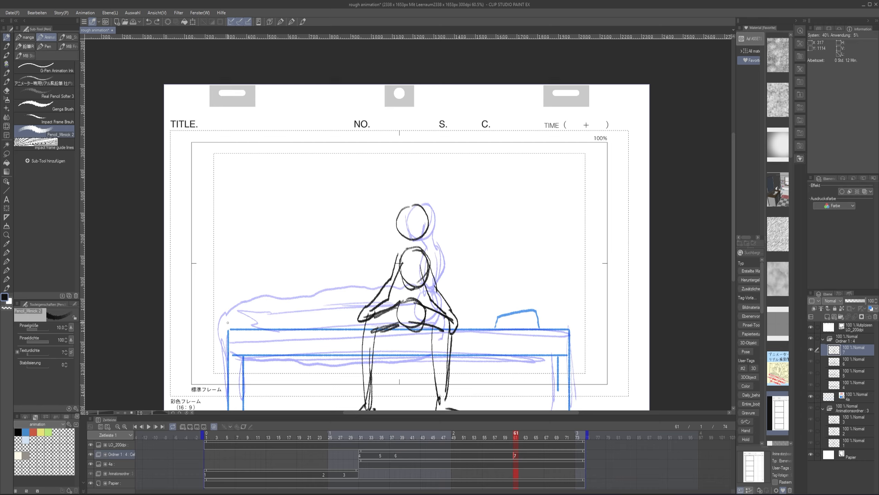
Step: Sketch the folded-back blanket as two stacked rounded shapes at the foot of the bed on cel 7
mouse_move(230, 322)
left_mouse_down()
mouse_move(322, 305)
mouse_move(327, 325)
left_mouse_up()
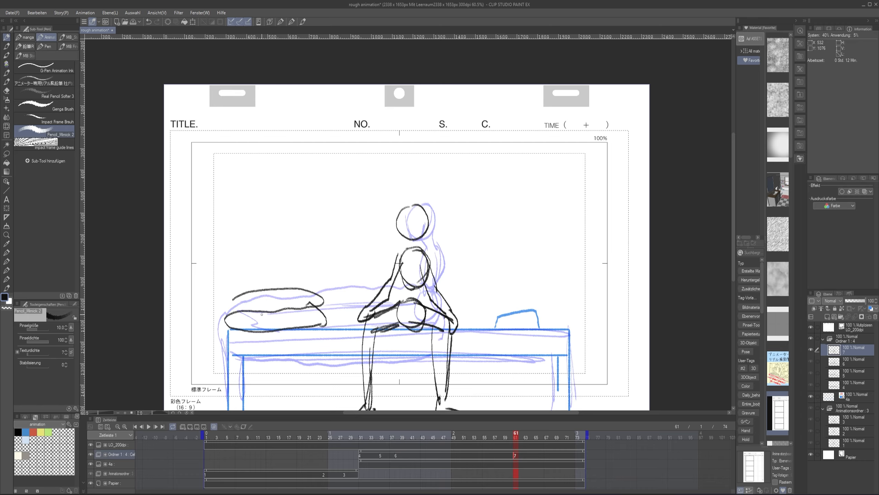
left_click_drag(233, 296, 228, 318)
Step: Move cel 7 to frame 69 and sketch the in-between head, torso and pelvis on a new cel 6a at frame 61
left_click_drag(554, 459, 555, 457)
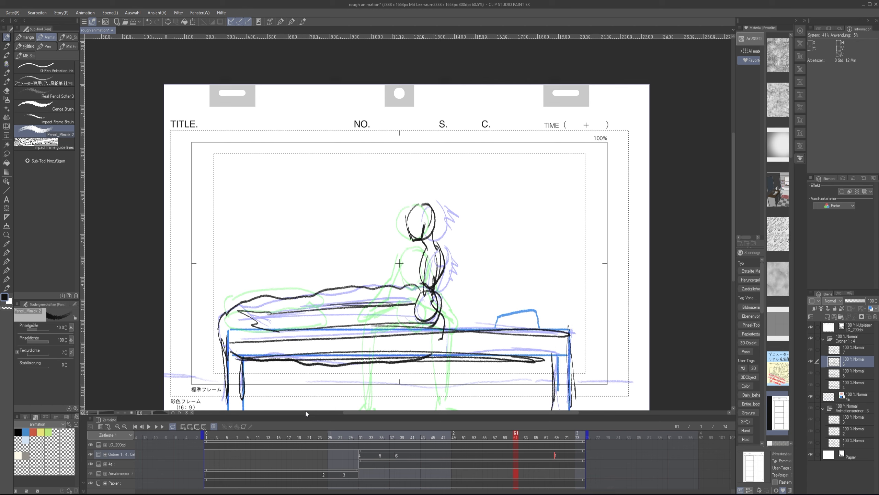
left_click(190, 427)
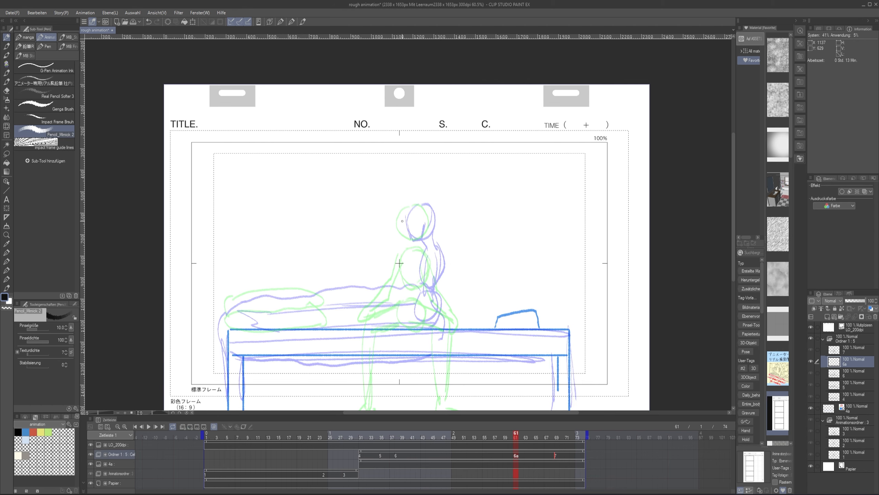
scroll(419, 244, "up", 1)
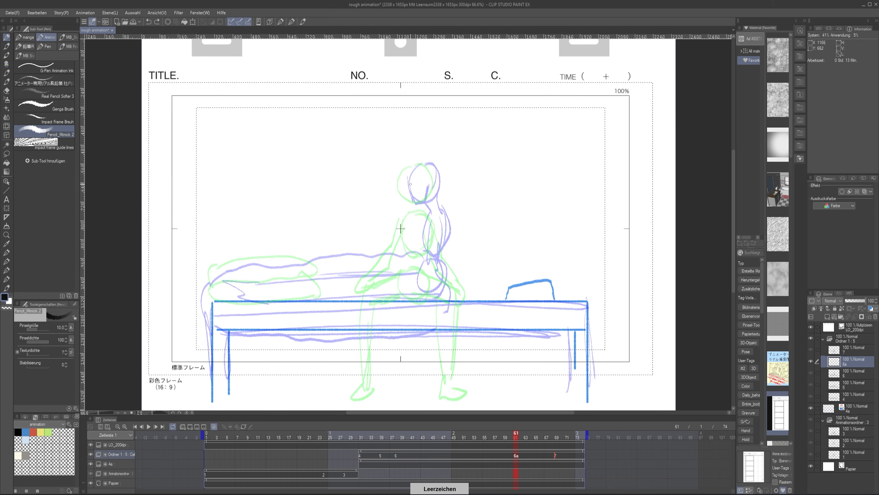
mouse_move(413, 166)
left_mouse_down()
mouse_move(422, 212)
mouse_move(411, 205)
left_mouse_up()
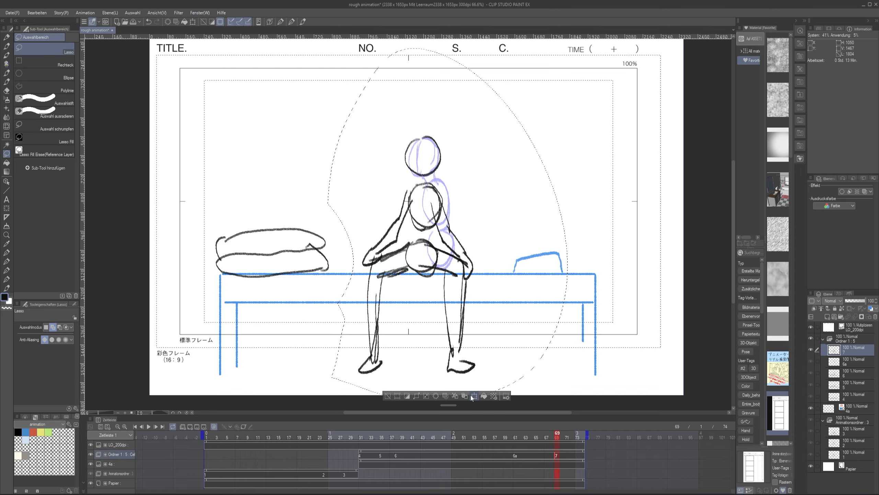
Step: Shift the lassoed seated figure on cel 7 slightly toward the pillow and deselect it
left_click_drag(408, 335, 426, 335)
key("ctrl+d")
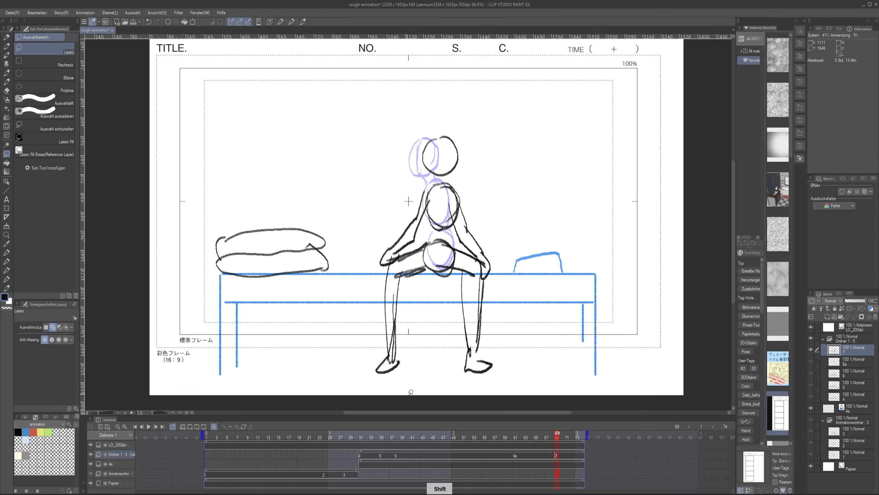
Step: Sketch the legs on cel 6a at frame 61, one stretched along the bed and the other hanging over its edge
left_click(516, 455)
key("p")
left_click_drag(426, 239, 297, 276)
left_click_drag(381, 354, 383, 358)
left_click_drag(303, 260, 305, 275)
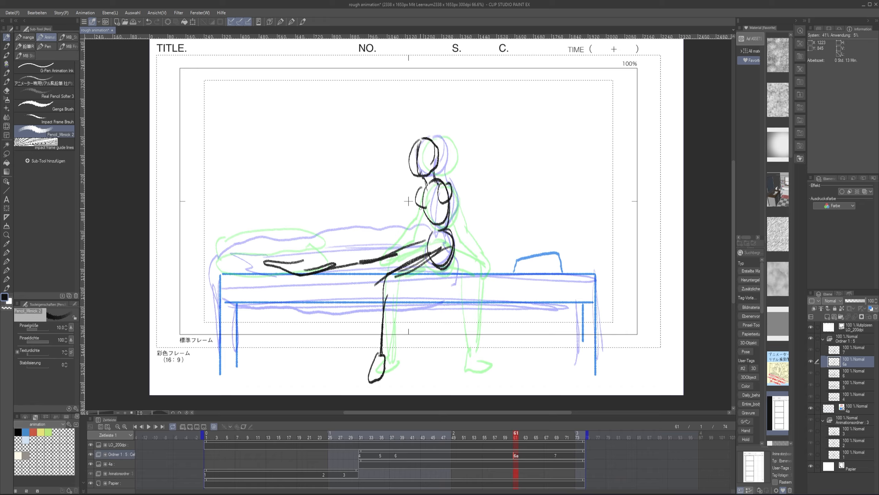
Step: Sketch the blanket draped around the stretched leg and add both arms on cel 6a
mouse_move(222, 266)
left_mouse_down()
mouse_move(350, 232)
mouse_move(415, 240)
mouse_move(417, 283)
mouse_move(323, 313)
mouse_move(200, 293)
left_mouse_up()
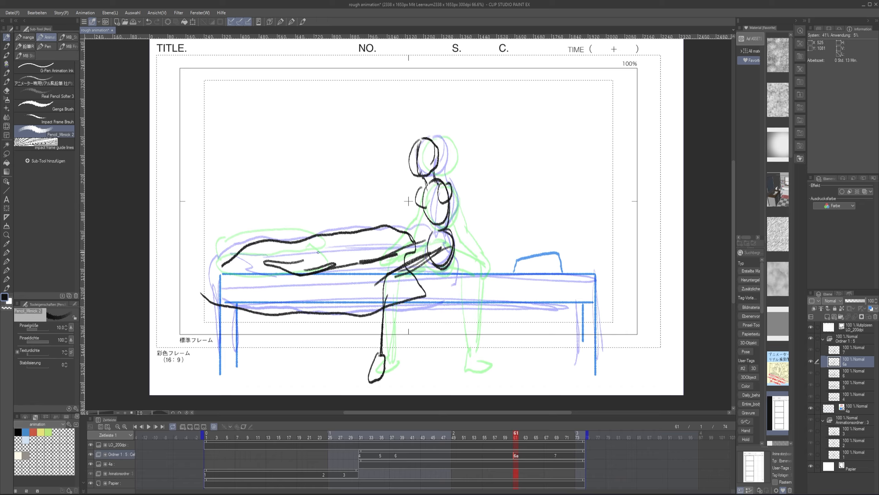
left_click_drag(442, 195, 414, 264)
left_click_drag(450, 197, 422, 255)
Step: Replace the folded blanket on cel 7 with a long draped blanket along the bed behind the figure
key("ctrl+Right")
key("e")
mouse_move(322, 258)
left_mouse_down()
mouse_move(262, 239)
mouse_move(276, 250)
mouse_move(227, 264)
left_mouse_up()
key("p")
Step: Play back the animation from the first frame to check its timing, and save the file
left_click(207, 435)
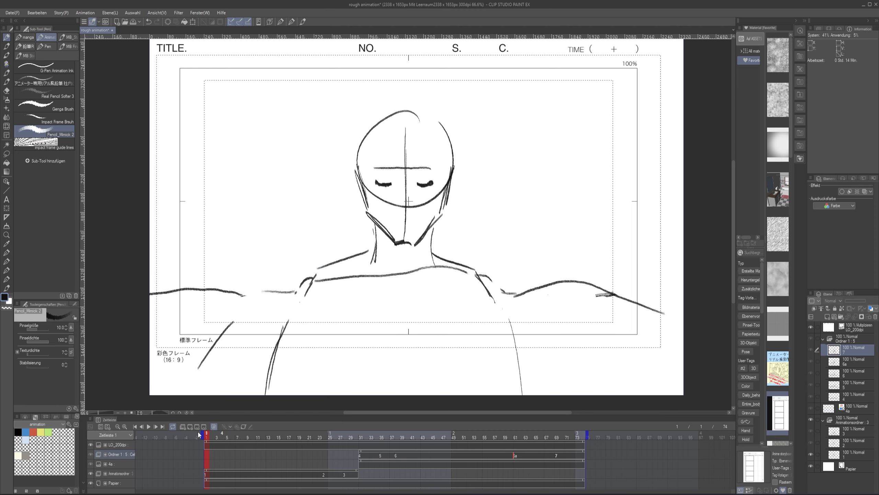
left_click(148, 426)
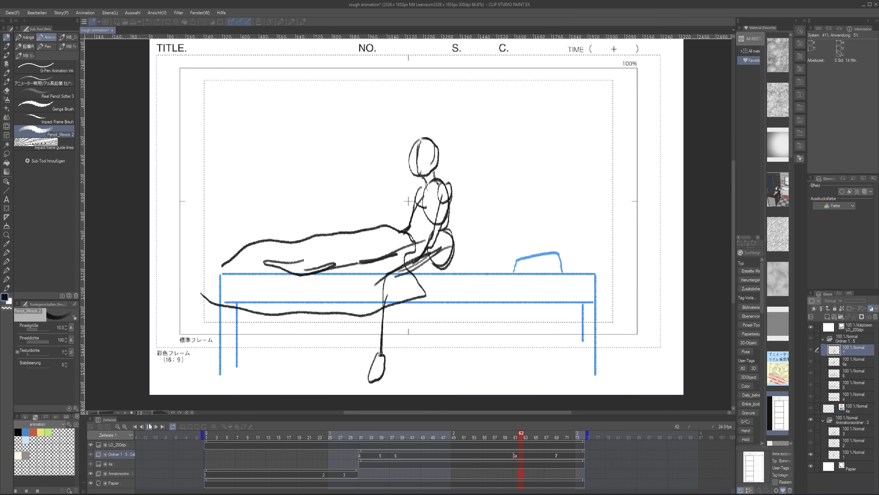
left_click(149, 427)
key("ctrl+s")
left_click(149, 427)
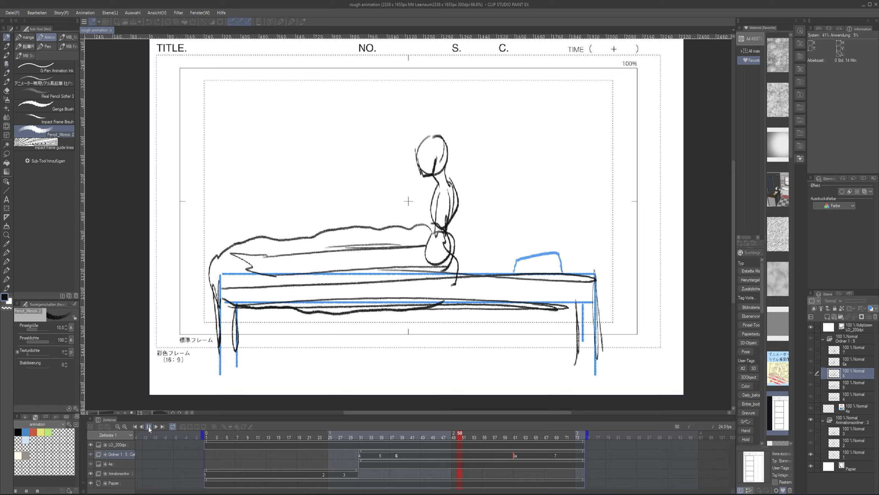
left_click(149, 427)
Step: Extend the timeline to 106 frames and add a new cel 8 at frame 96
left_click_drag(731, 406, 727, 433)
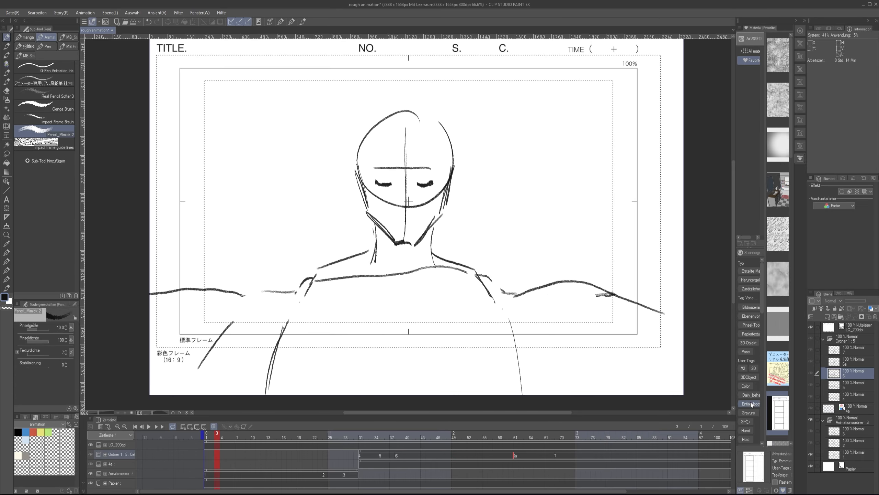
left_click(538, 437)
left_click(145, 428)
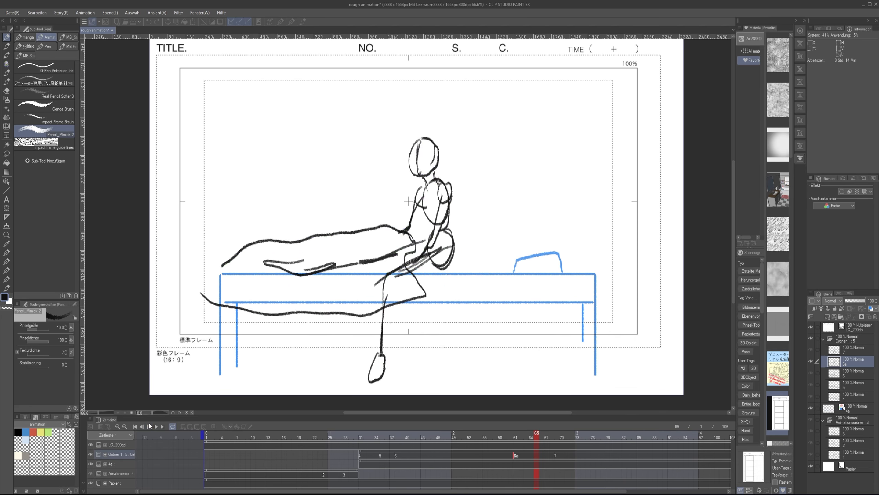
key("ctrl+shift+alt+n")
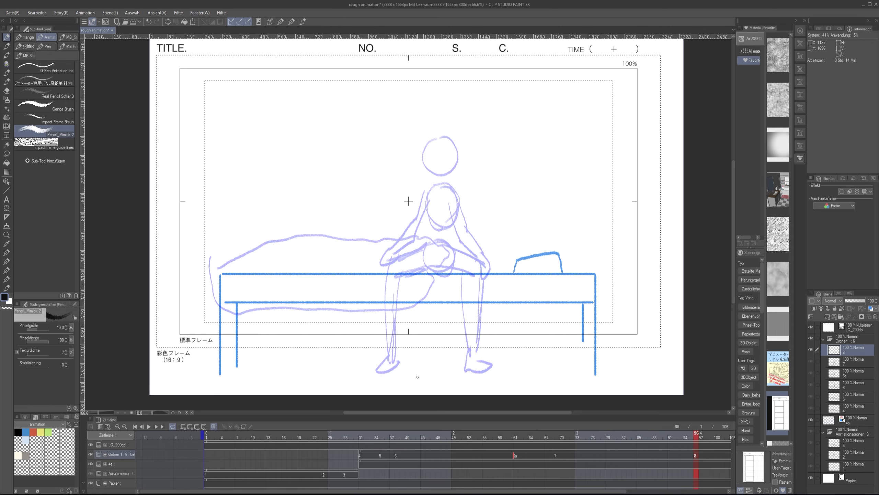
Step: Sketch the slightly lowered head, torso and pelvis on cel 8 over the onion-skinned seated pose
mouse_move(430, 147)
left_mouse_down()
mouse_move(460, 168)
mouse_move(425, 148)
mouse_move(423, 180)
mouse_move(453, 166)
mouse_move(438, 227)
mouse_move(451, 239)
mouse_move(434, 233)
mouse_move(463, 250)
mouse_move(371, 188)
mouse_move(392, 298)
left_mouse_up()
key("ctrl+z")
key("m")
left_click(364, 309)
key("p")
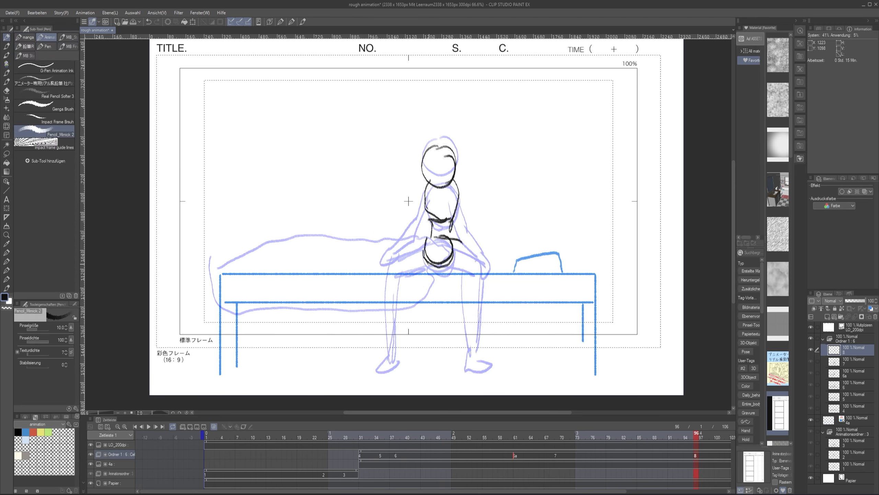
Step: Add the arms reaching down to the bed's edge and the spread legs on cel 8
left_click_drag(460, 188, 467, 239)
left_click_drag(425, 189, 403, 272)
left_click_drag(464, 197, 481, 288)
Step: Add cel 9 at frame 102 and sketch the full figure standing in front of the bed
mouse_move(323, 386)
left_mouse_down()
mouse_move(326, 367)
mouse_move(313, 416)
left_mouse_up()
key("ctrl+shift+n")
left_click_drag(437, 198, 437, 187)
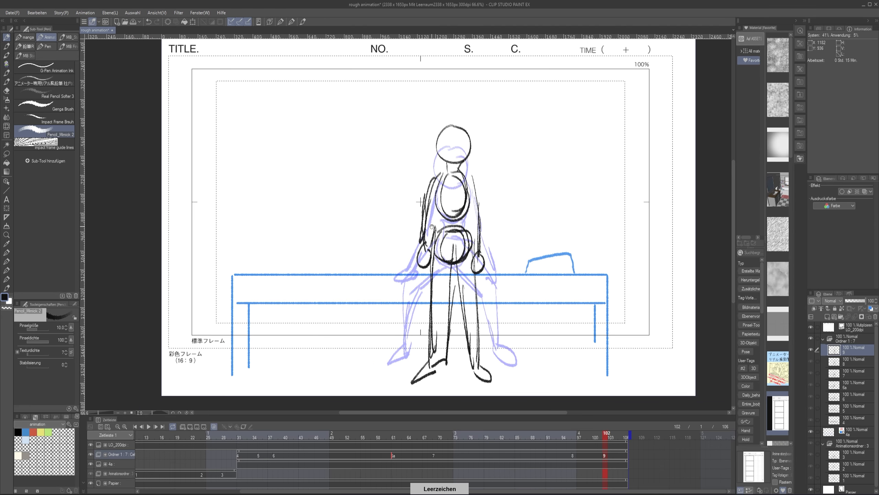
Step: Extend the timeline to 116 frames and move cel 9 a few frames later
left_click_drag(372, 334, 377, 317)
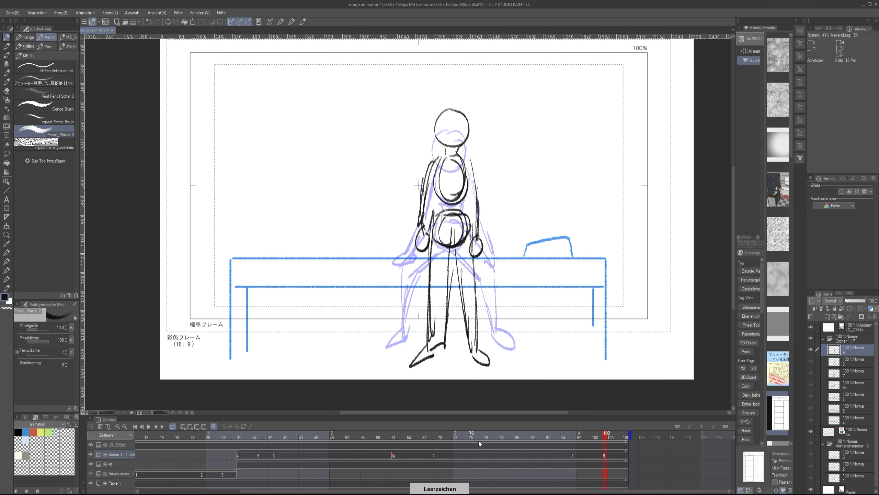
left_click_drag(629, 434, 681, 434)
left_click_drag(606, 455, 634, 455)
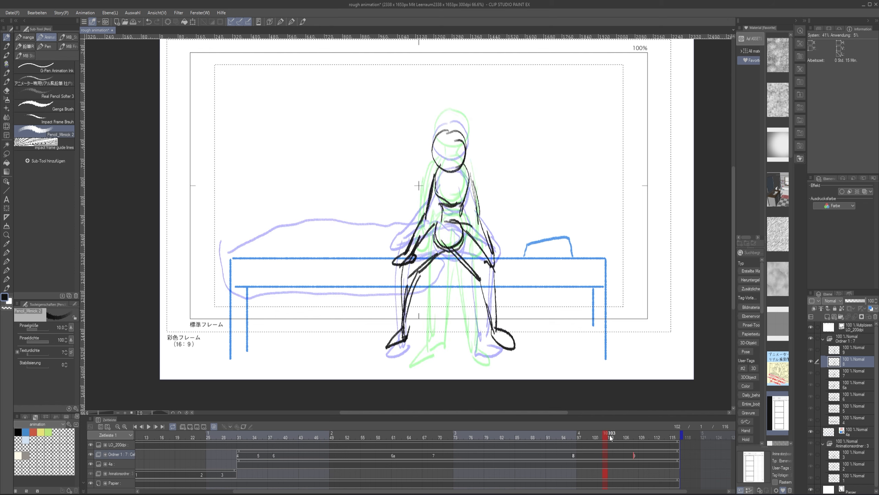
Step: Add an in-between cel 8a between cels 8 and 9 and place it at frame 105
left_click(190, 426)
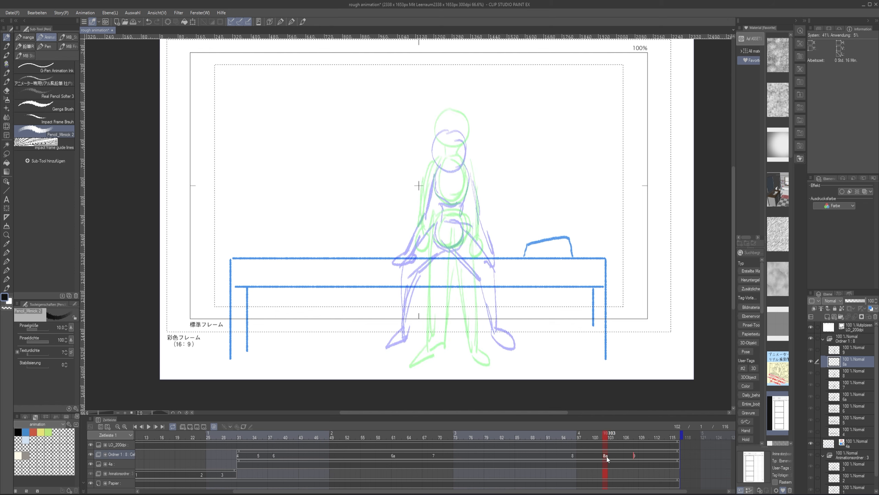
left_click_drag(606, 455, 620, 455)
left_click(618, 439)
left_click(621, 436)
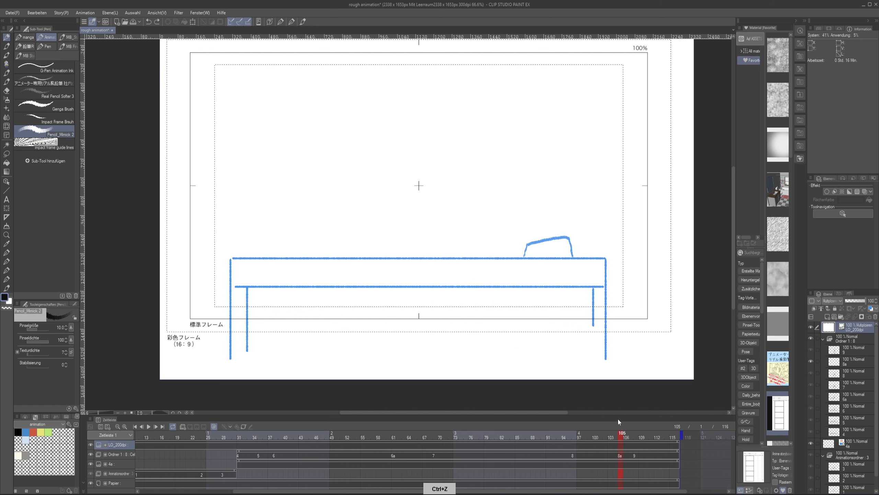
left_click(619, 456)
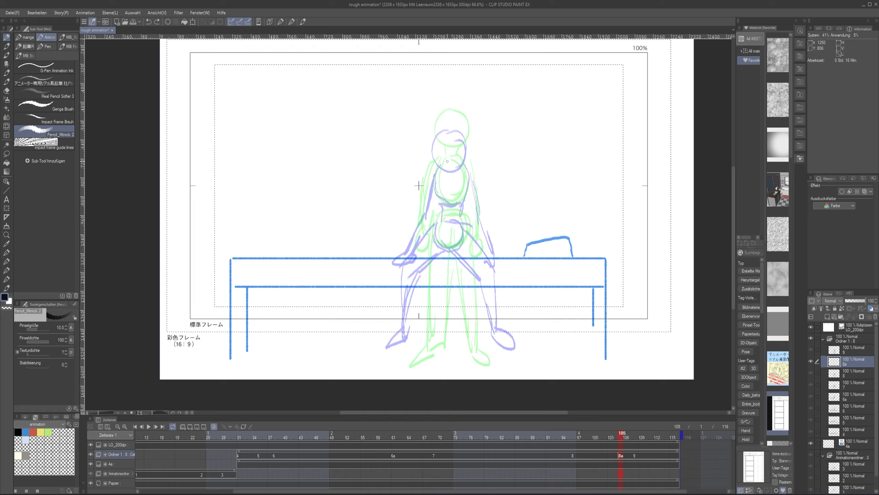
Step: Sketch the crouching figure's low head, torso, pelvis and bent legs on cel 8a
mouse_move(447, 161)
left_mouse_down()
mouse_move(440, 163)
mouse_move(450, 159)
mouse_move(464, 175)
mouse_move(435, 253)
mouse_move(471, 247)
mouse_move(405, 365)
left_mouse_up()
left_click_drag(461, 265, 484, 370)
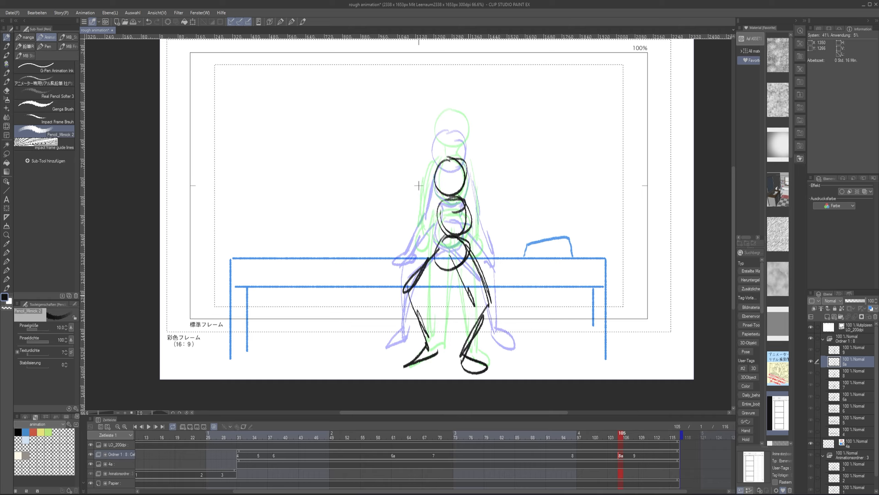
left_click_drag(460, 294, 471, 341)
Step: Sketch both arms on cel 8a with the hands near the knees, and turn off onion skin
left_click_drag(434, 207, 406, 284)
left_click_drag(467, 206, 491, 288)
left_click(214, 426)
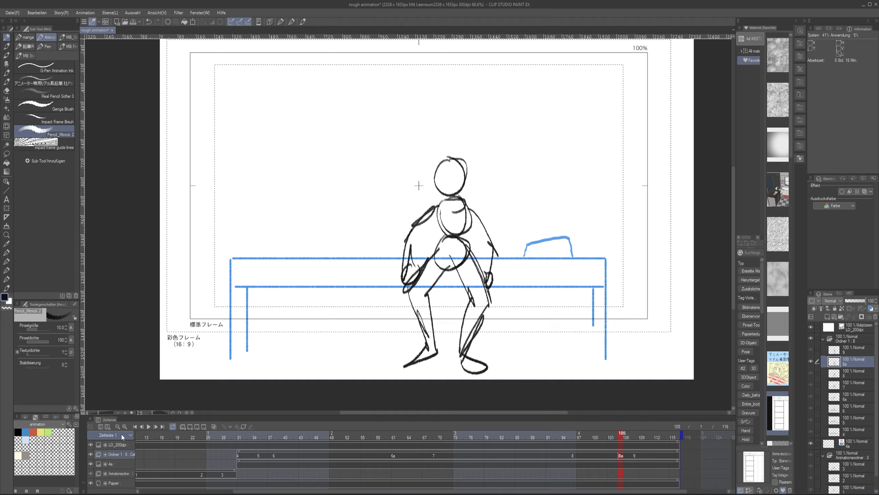
Step: Erase the seated figure from cel 8 at frame 96
left_click(162, 426)
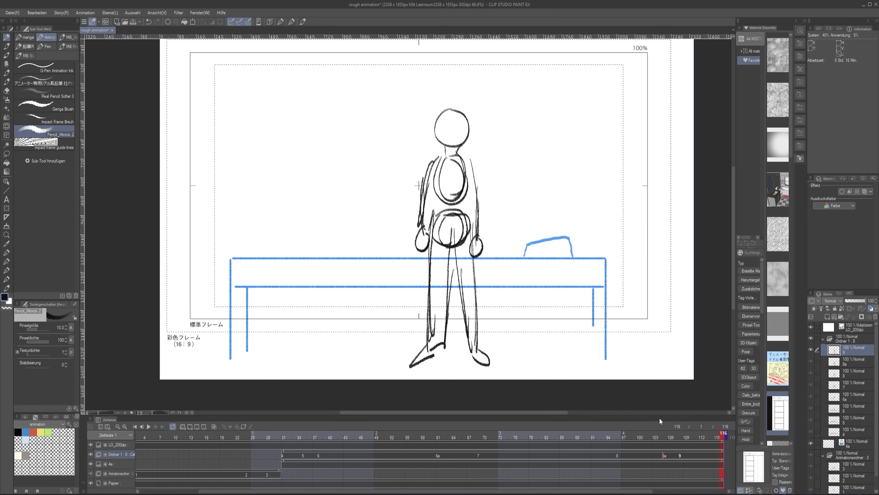
left_click(620, 438)
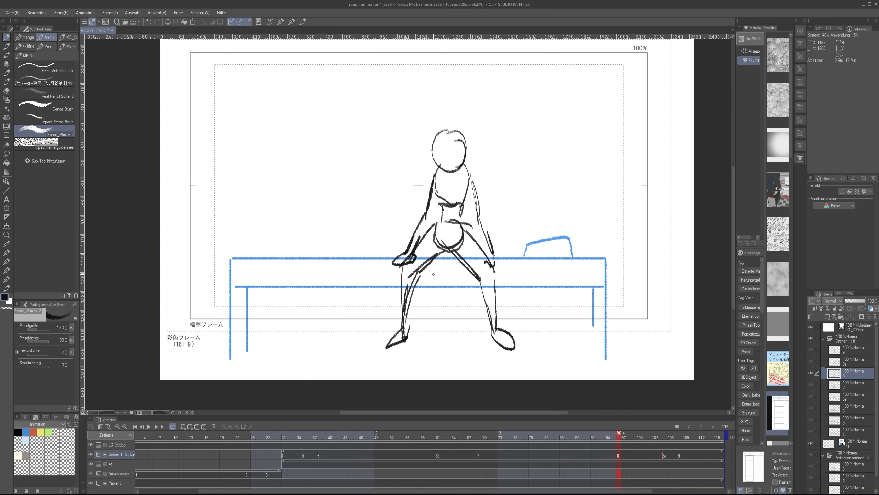
key("e")
left_click_drag(437, 145, 486, 211)
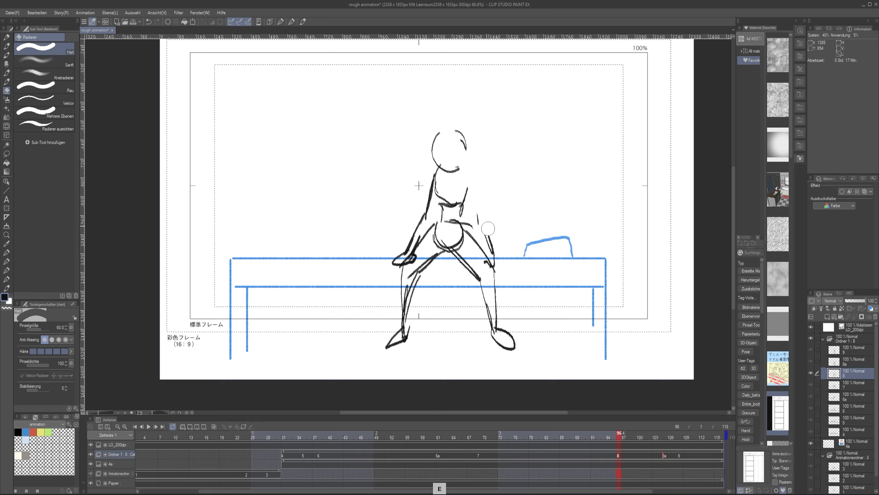
mouse_move(445, 163)
left_mouse_down()
mouse_move(449, 217)
mouse_move(495, 338)
mouse_move(510, 340)
mouse_move(416, 196)
mouse_move(404, 346)
left_mouse_up()
key("p")
Step: Turn on onion skin and redraw cel 8's seated figure hunched forward with lowered head and bent arms
left_click(216, 427)
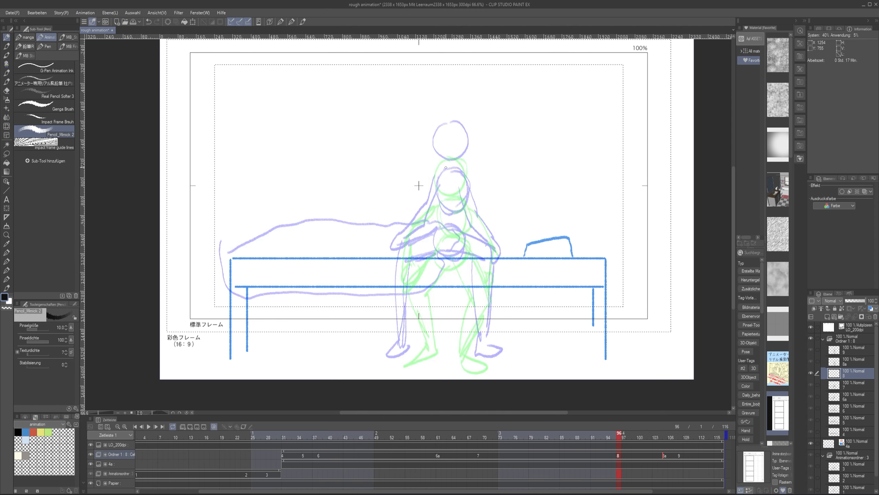
mouse_move(447, 150)
left_mouse_down()
mouse_move(455, 149)
mouse_move(433, 191)
mouse_move(471, 214)
mouse_move(435, 219)
mouse_move(454, 246)
left_mouse_up()
key("ctrl+z")
Step: Save the file and play back the sequence including the new standing-up cels
key("ctrl+s")
left_click(149, 427)
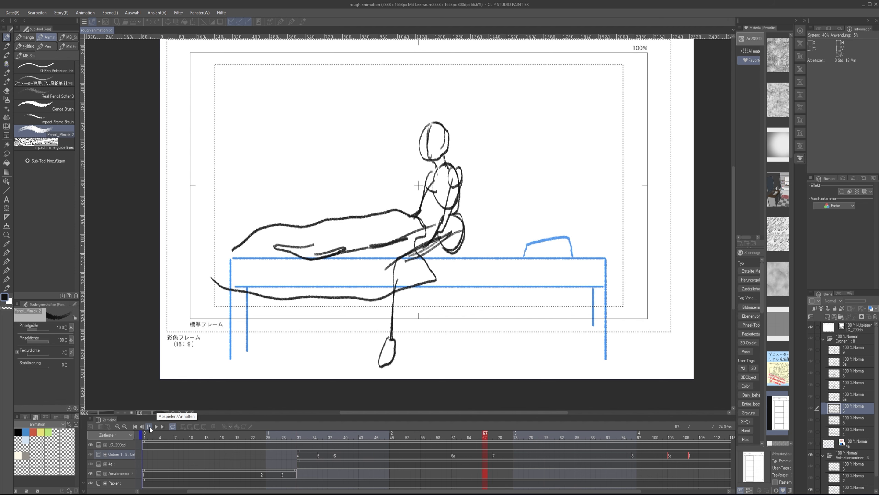
left_click(148, 426)
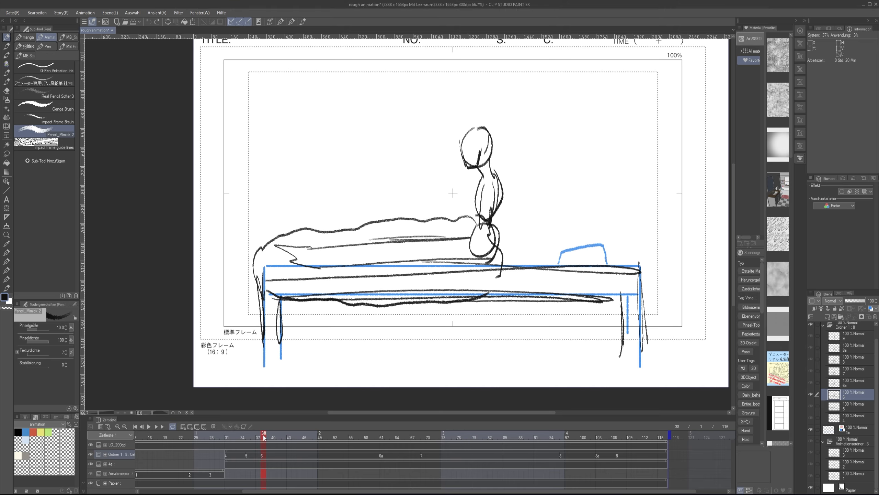
Step: Replay the animation from the first frame and scrub across the cut from the close-up to the bed shot
left_click(135, 426)
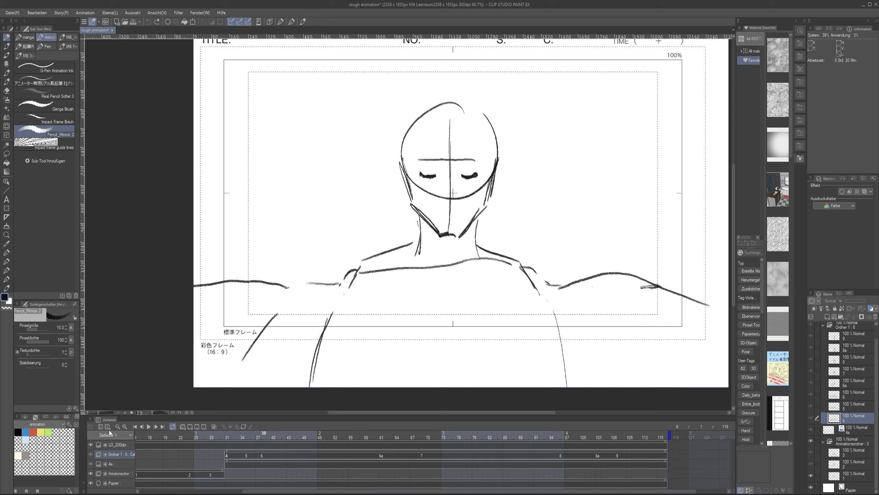
left_click(148, 426)
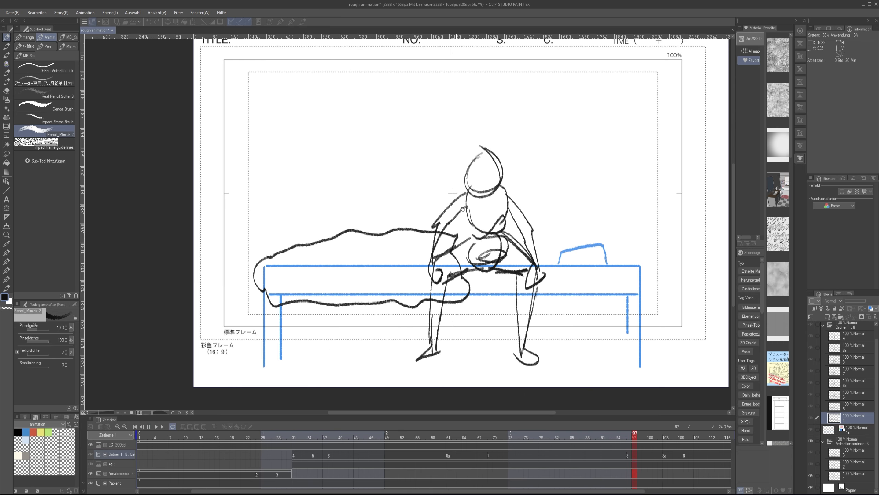
left_click(157, 426)
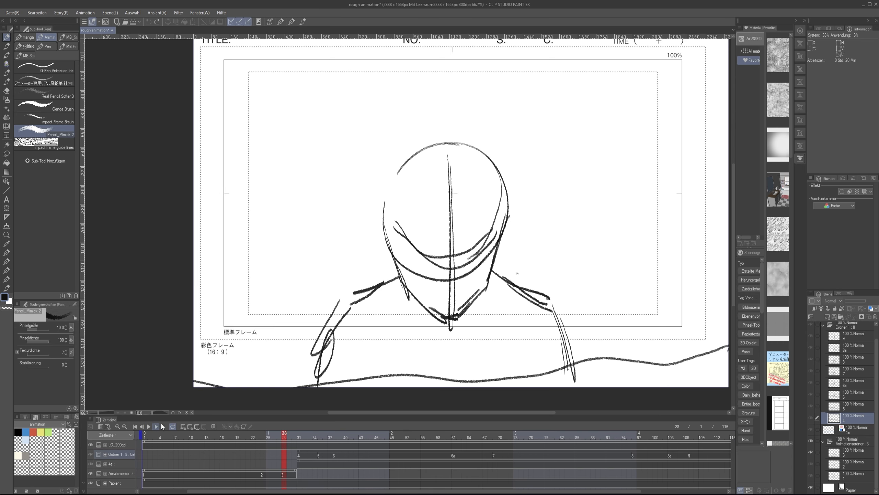
left_click_drag(285, 437, 315, 433)
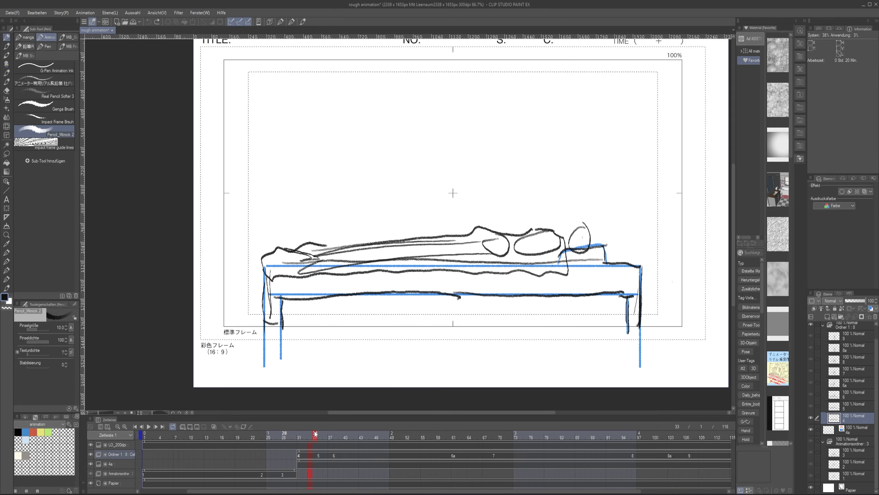
left_click(148, 426)
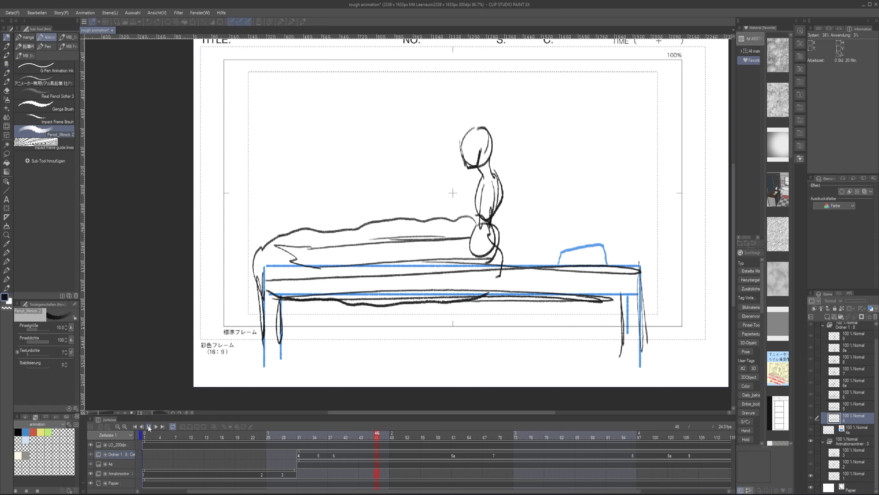
Step: Clear the drawing on cel 6a at frame 61 and turn on onion skin
left_click(450, 469)
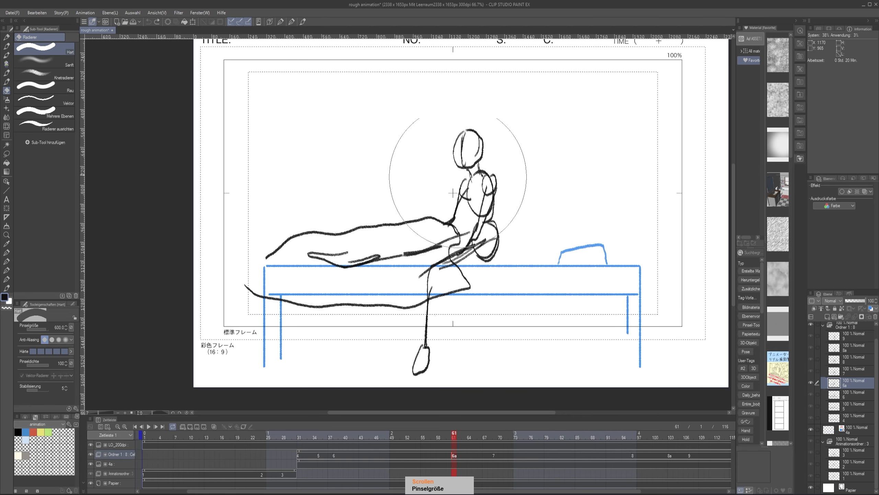
key("Delete")
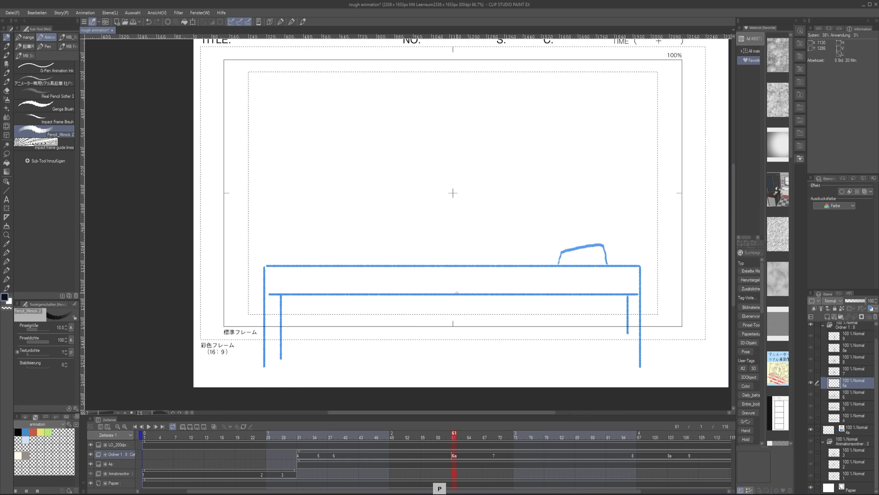
left_click(214, 426)
mouse_move(484, 231)
left_mouse_down()
mouse_move(493, 229)
mouse_move(465, 253)
mouse_move(491, 229)
left_mouse_up()
key("ctrl+z")
scroll(492, 228, "down", 1)
left_click_drag(372, 256, 343, 291)
key("ctrl+z")
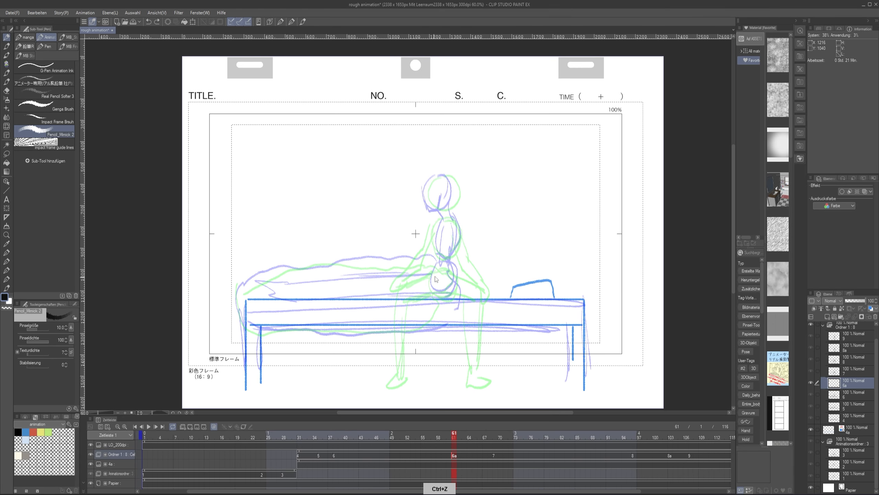
Step: Sketch new pelvis and torso ovals on cel 6a, with a bent arm propped on the bed behind the body
mouse_move(438, 264)
left_mouse_down()
mouse_move(429, 283)
mouse_move(437, 264)
mouse_move(438, 291)
left_mouse_up()
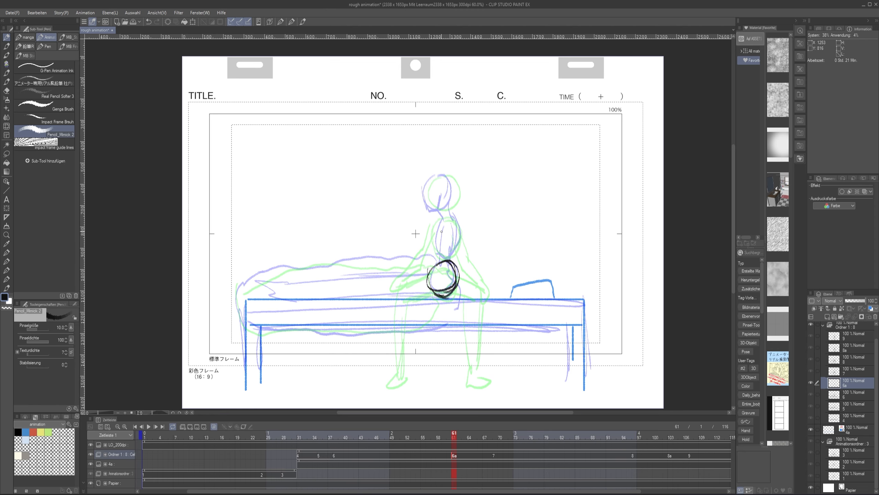
mouse_move(441, 231)
left_mouse_down()
mouse_move(450, 249)
mouse_move(439, 221)
mouse_move(435, 236)
mouse_move(441, 219)
mouse_move(460, 251)
mouse_move(450, 225)
left_mouse_up()
key("ctrl+z")
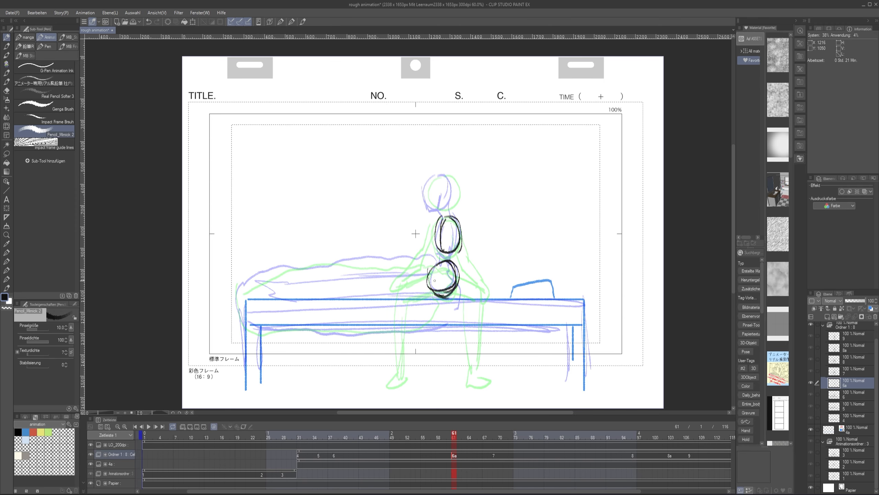
mouse_move(449, 231)
left_mouse_down()
mouse_move(463, 218)
mouse_move(489, 247)
mouse_move(481, 297)
mouse_move(464, 241)
mouse_move(479, 259)
mouse_move(465, 306)
mouse_move(483, 298)
left_mouse_up()
key("ctrl+z")
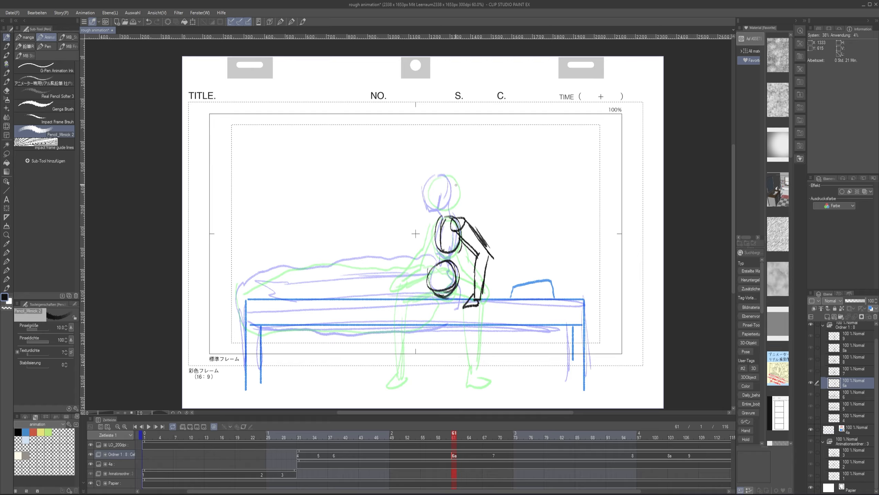
Step: Sketch the round head above the torso on cel 6a, redoing the first outline
left_click_drag(436, 188, 447, 214)
key("ctrl+z")
key("ctrl+z")
left_click_drag(449, 181, 452, 183)
Step: Sketch the outstretched legs along the bed on cel 6a and outline the blanket around them, hanging over the near edge
left_click_drag(382, 254, 437, 272)
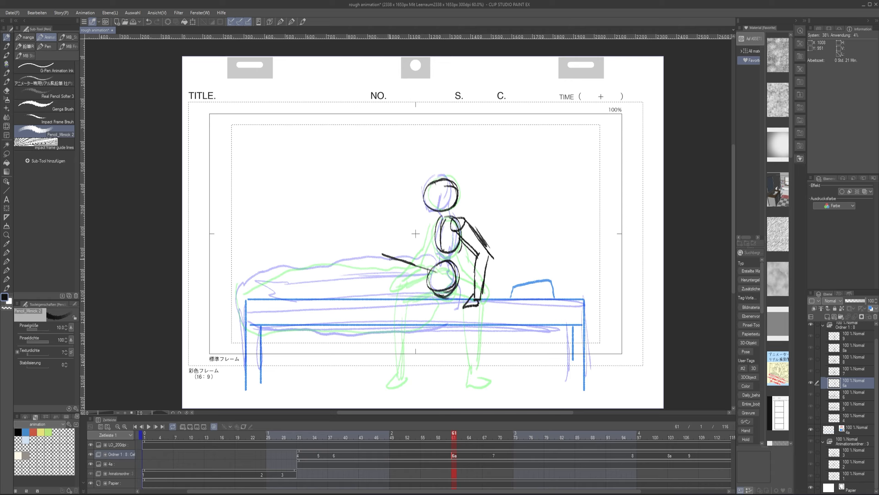
left_click_drag(380, 261, 309, 278)
mouse_move(437, 285)
left_mouse_down()
mouse_move(390, 272)
mouse_move(314, 298)
left_mouse_up()
mouse_move(243, 308)
left_mouse_down()
mouse_move(367, 260)
mouse_move(435, 279)
mouse_move(457, 325)
mouse_move(251, 313)
left_mouse_up()
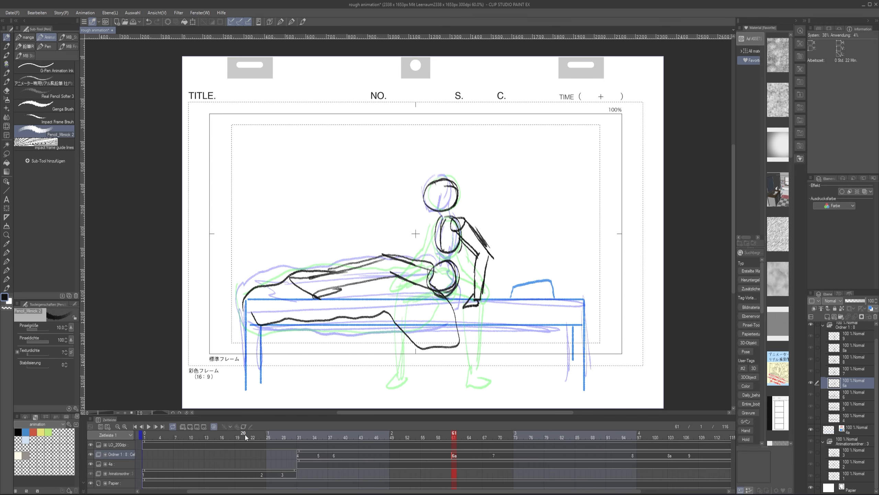
Step: Turn off onion skin and sketch the front arm on cel 6a reaching forward with its hand on the thigh
left_click(214, 426)
mouse_move(435, 222)
left_mouse_down()
mouse_move(417, 236)
mouse_move(425, 234)
mouse_move(420, 223)
mouse_move(402, 236)
mouse_move(396, 258)
left_mouse_up()
key("ctrl+z")
key("ctrl+z")
key("ctrl+y")
mouse_move(410, 245)
left_mouse_down()
mouse_move(430, 241)
mouse_move(401, 259)
mouse_move(407, 264)
mouse_move(391, 266)
left_mouse_up()
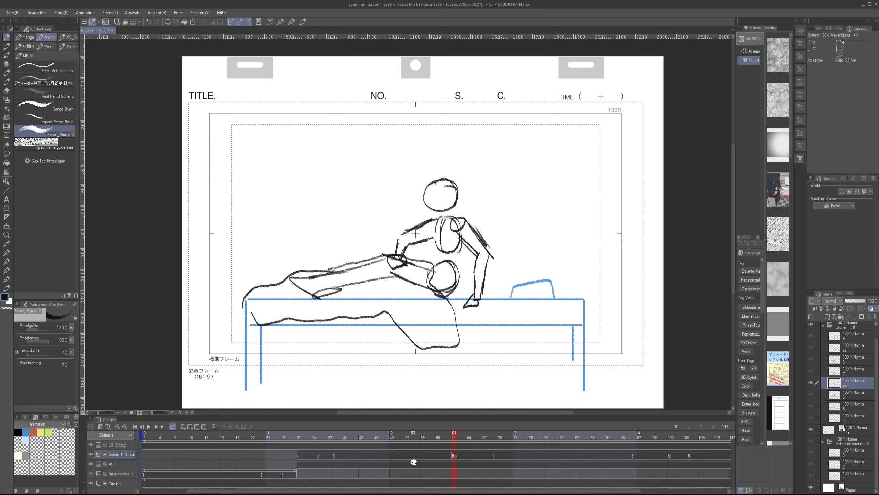
Step: Draw the foot of the leg swung over the bed's edge on cel 7 at frame 69, comparing the pose with cel 6a
left_click(495, 437)
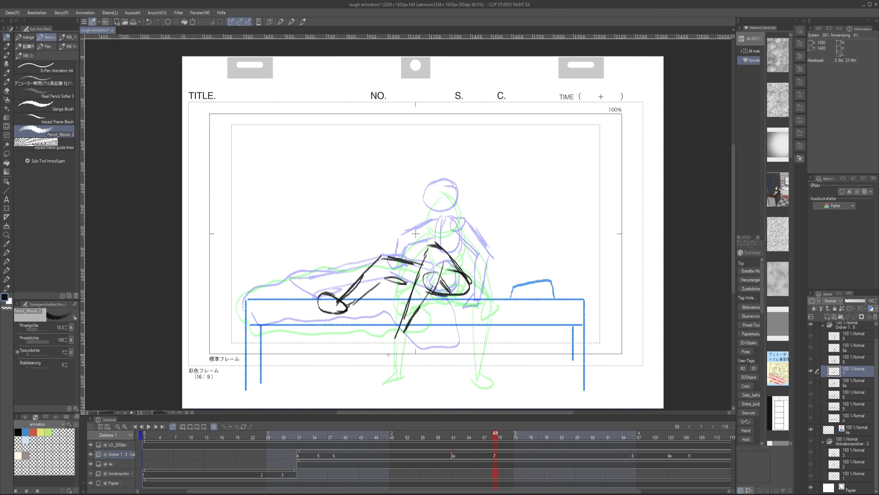
mouse_move(402, 325)
left_mouse_down()
mouse_move(381, 320)
mouse_move(409, 331)
left_mouse_up()
left_click(491, 439)
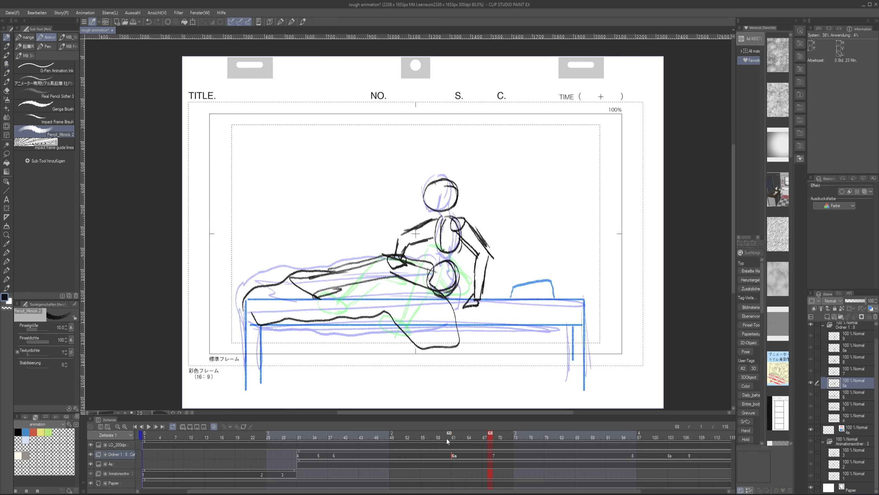
left_click_drag(482, 438, 495, 437)
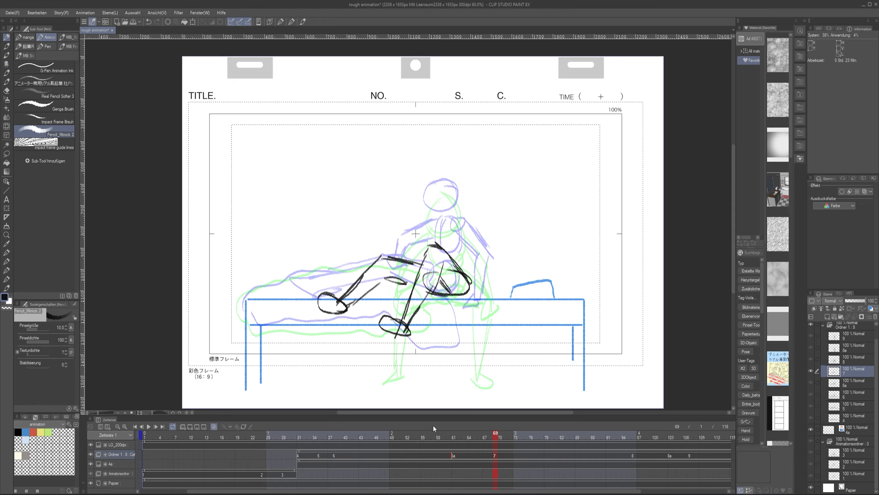
key("Left")
key("Right")
Step: Sketch the leaning upper body on cel 7 with one arm propped on the bed and the other stretched out lifting the blanket
mouse_move(432, 204)
left_mouse_down()
mouse_move(448, 190)
mouse_move(466, 221)
mouse_move(449, 230)
mouse_move(436, 220)
mouse_move(431, 248)
left_mouse_up()
key("ctrl+z")
mouse_move(453, 228)
left_mouse_down()
mouse_move(471, 271)
mouse_move(474, 238)
mouse_move(484, 259)
mouse_move(486, 300)
left_mouse_up()
left_click_drag(429, 225, 353, 220)
mouse_move(391, 239)
left_mouse_down()
mouse_move(428, 239)
mouse_move(379, 261)
mouse_move(402, 307)
left_mouse_up()
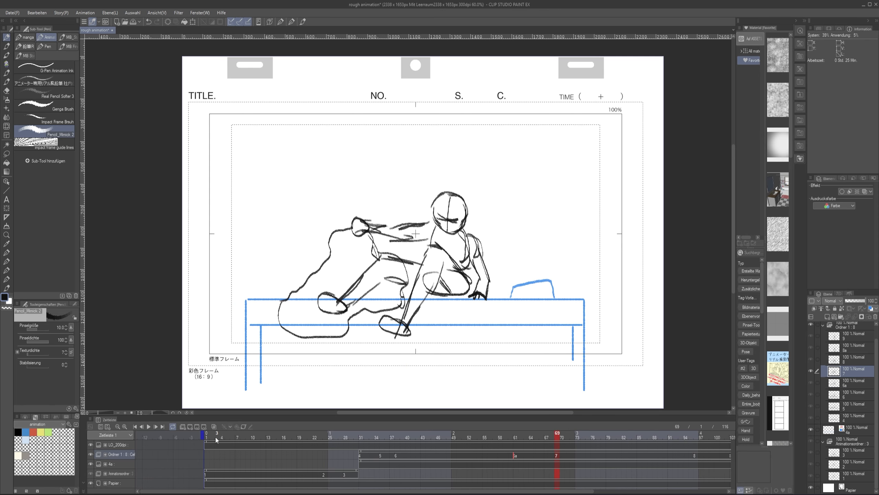
Step: Erase the blanket's outer outline on cel 7 and redraw it stretching from the raised hand to the bed's foot end
key("e")
left_click_drag(277, 306, 263, 328)
key("p")
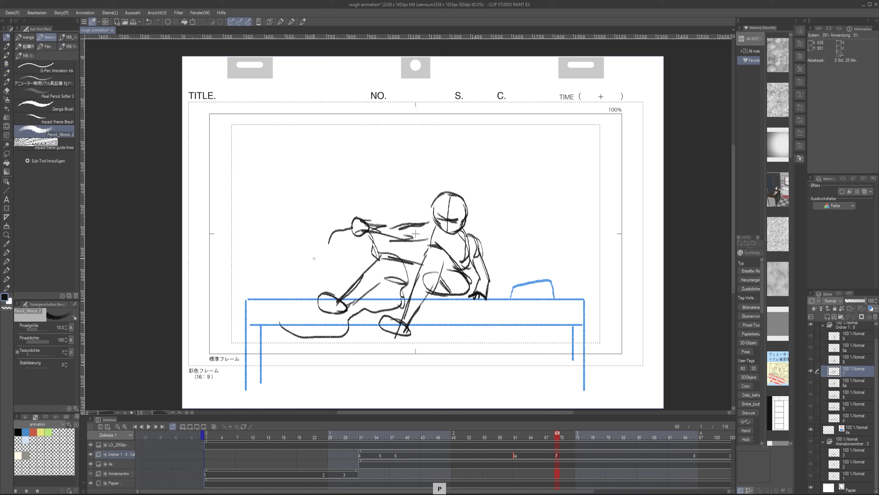
left_click_drag(327, 243, 276, 329)
left_click_drag(358, 256, 285, 301)
key("ctrl+z")
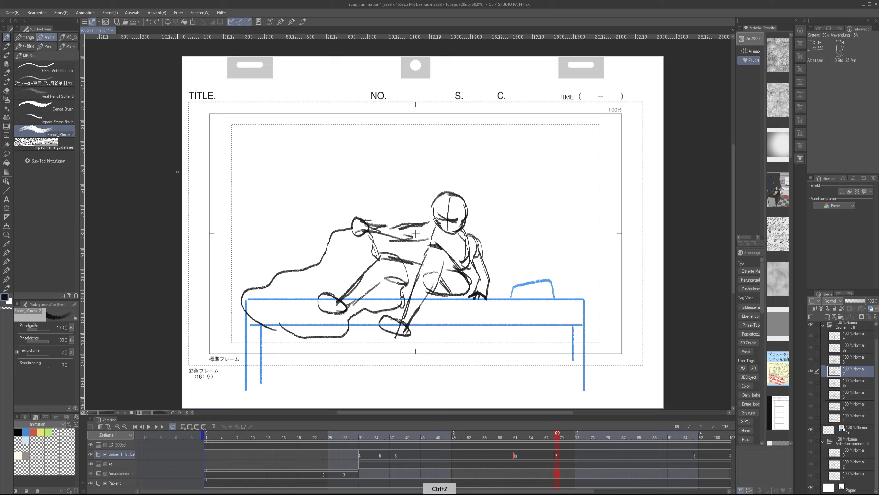
Step: Lasso the leg covered by the blanket on cel 7, fade it with the soft eraser, deselect and save the file
key("e")
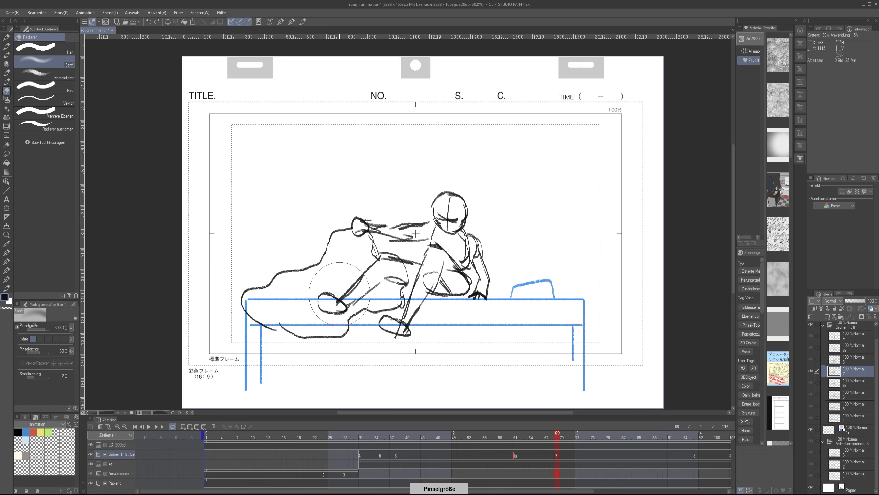
key("m")
mouse_move(336, 301)
left_mouse_down()
mouse_move(336, 320)
mouse_move(348, 310)
mouse_move(356, 260)
mouse_move(321, 282)
mouse_move(309, 313)
mouse_move(345, 303)
mouse_move(339, 283)
mouse_move(295, 296)
mouse_move(325, 278)
mouse_move(366, 282)
left_mouse_up()
key("e")
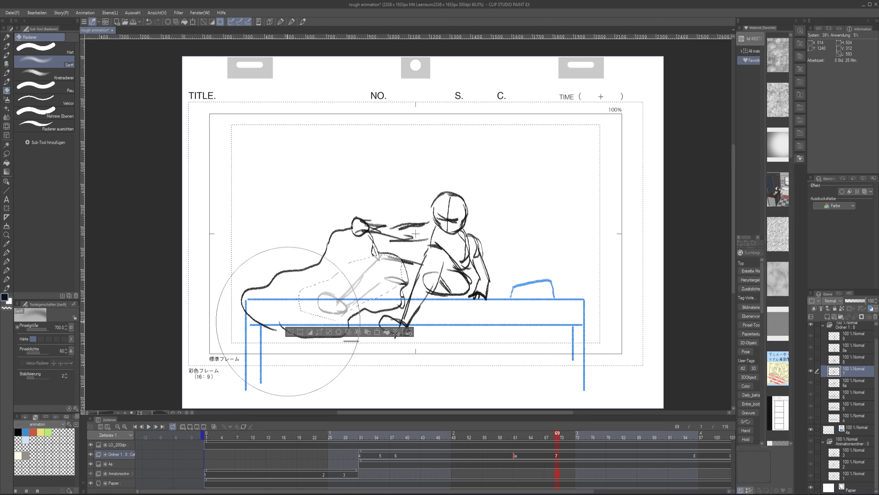
key("p")
key("ctrl+d")
key("ctrl+s")
Step: Lasso the legs under the blanket on cel 6a, fade them with the soft eraser and save the file
key("Right")
key("Right")
key("Right")
key("Right")
key("Right")
key("Right")
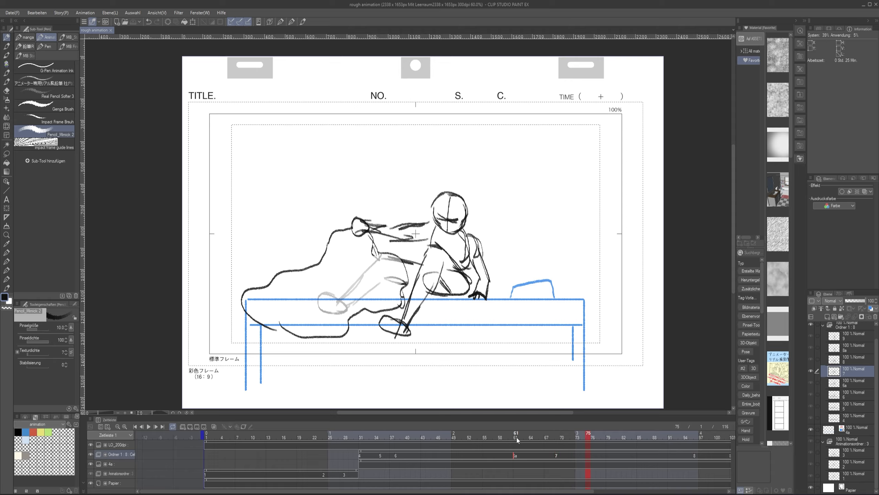
left_click(531, 437)
key("m")
mouse_move(384, 258)
left_mouse_down()
mouse_move(429, 264)
mouse_move(430, 287)
mouse_move(318, 305)
mouse_move(286, 291)
left_mouse_up()
key("e")
left_click_drag(256, 324, 388, 312)
key("ctrl+s")
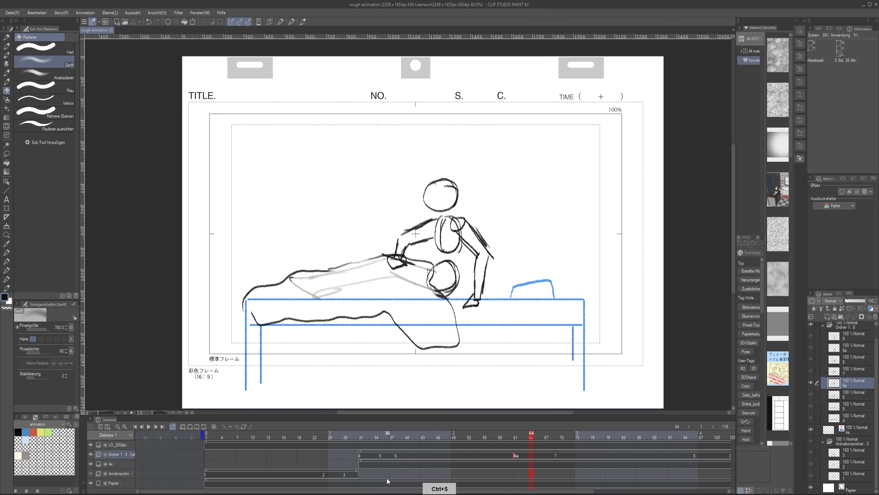
Step: Erase the long blanket outlines beside the seated figure on cel 8 with the hard eraser and save the file
key("Right")
key("Right")
left_click(45, 48)
scroll(236, 286, "down", 3)
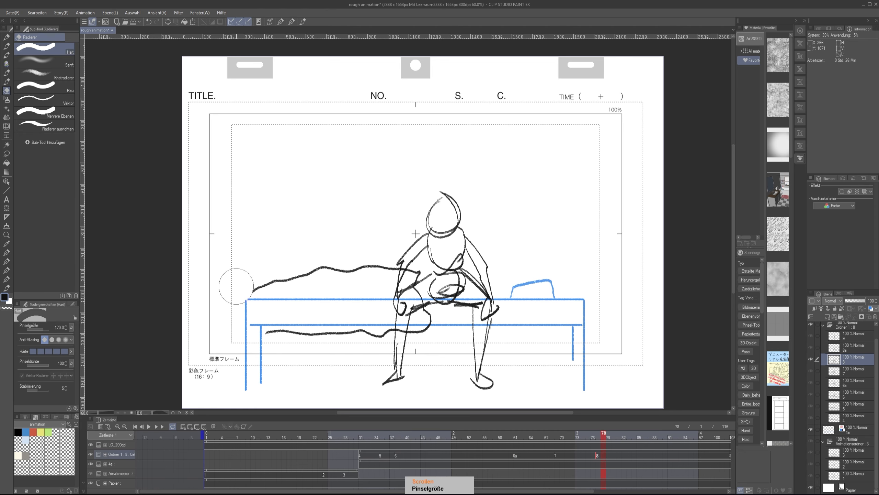
mouse_move(236, 286)
left_mouse_down()
mouse_move(359, 261)
mouse_move(373, 269)
left_mouse_up()
left_click_drag(267, 332, 424, 329)
scroll(381, 329, "down", 5)
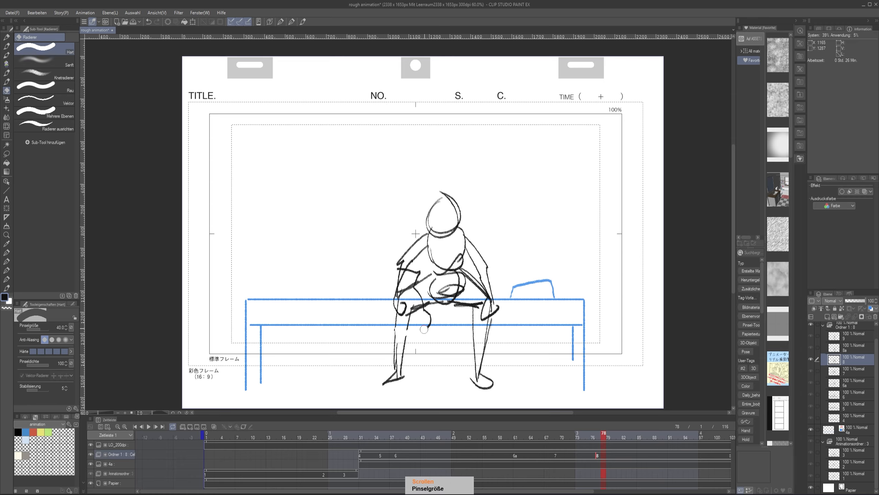
key("p")
key("Left")
key("ctrl+s")
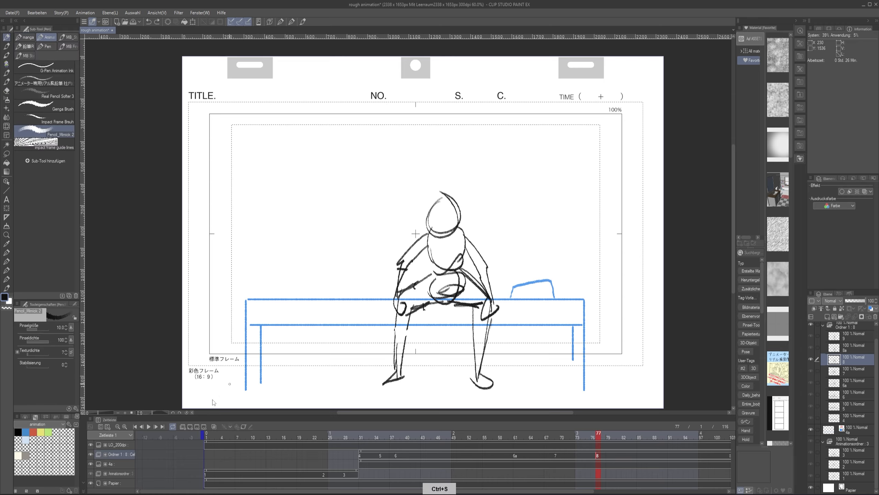
Step: Play back the sequence, sketch the blanket bunched over the bed's foot end on cel 8 and save the file
left_click(148, 426)
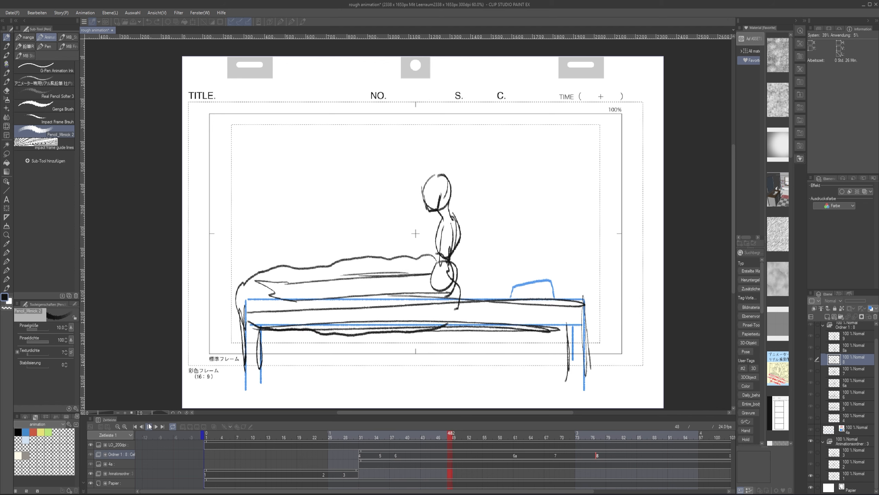
left_click(149, 427)
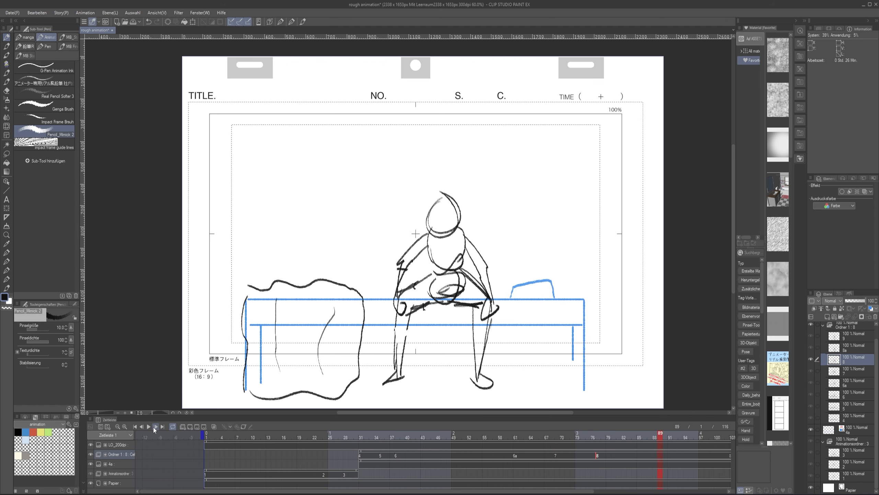
key("ctrl+s")
Step: Erase the existing figure from cel 8a at frame 103 and switch back to the pencil
key("space")
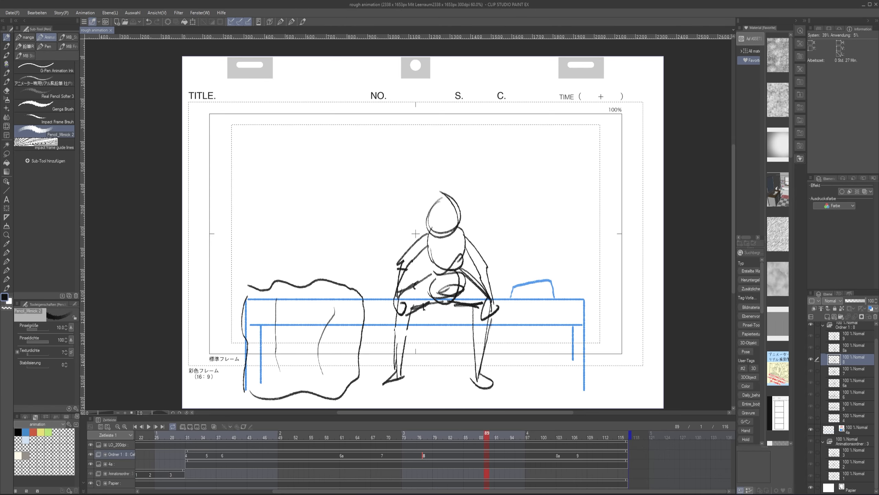
key("e")
mouse_move(437, 277)
left_mouse_down()
mouse_move(466, 310)
mouse_move(450, 387)
mouse_move(435, 392)
mouse_move(428, 383)
mouse_move(451, 365)
mouse_move(423, 300)
mouse_move(412, 225)
mouse_move(460, 217)
left_mouse_up()
key("p")
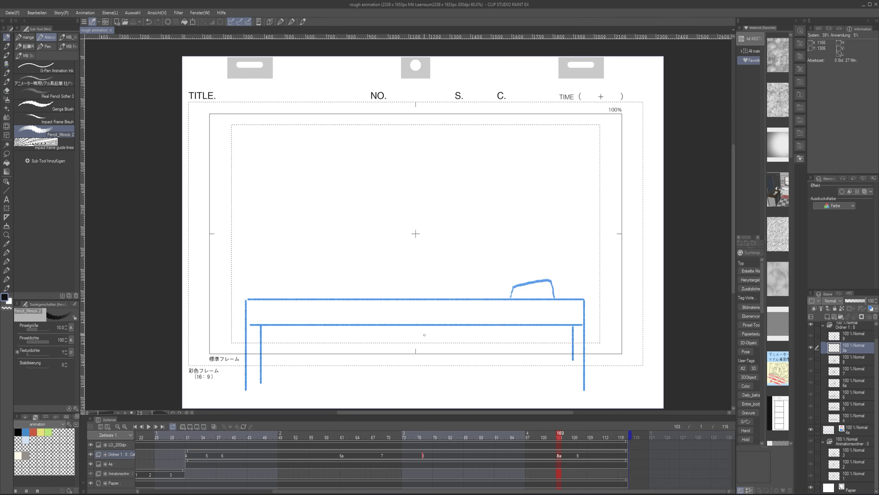
Step: Turn on onion skin and sketch a lowered head, hunched torso and pelvis for the rising pose on cel 8a
key("space")
left_click(213, 426)
mouse_move(444, 240)
left_mouse_down()
mouse_move(465, 252)
mouse_move(429, 305)
mouse_move(462, 336)
left_mouse_up()
Step: Try to sketch spread thighs and lower legs running past the sheet's lower edge on cel 8a
left_click_drag(403, 325, 498, 331)
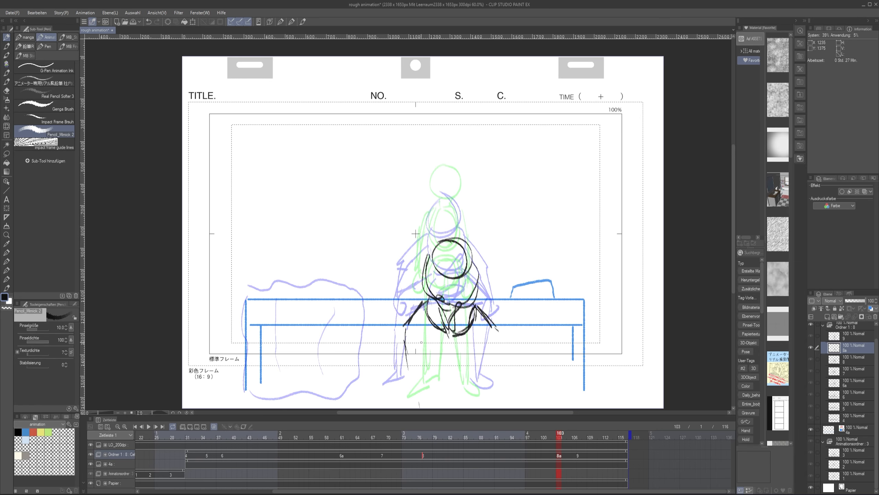
left_click_drag(405, 343, 407, 367)
left_click_drag(494, 329, 490, 409)
left_click_drag(404, 343, 420, 409)
mouse_move(440, 331)
left_mouse_down()
mouse_move(433, 342)
mouse_move(445, 333)
mouse_move(440, 409)
left_mouse_up()
left_click_drag(474, 329, 464, 408)
left_click_drag(377, 315, 370, 307)
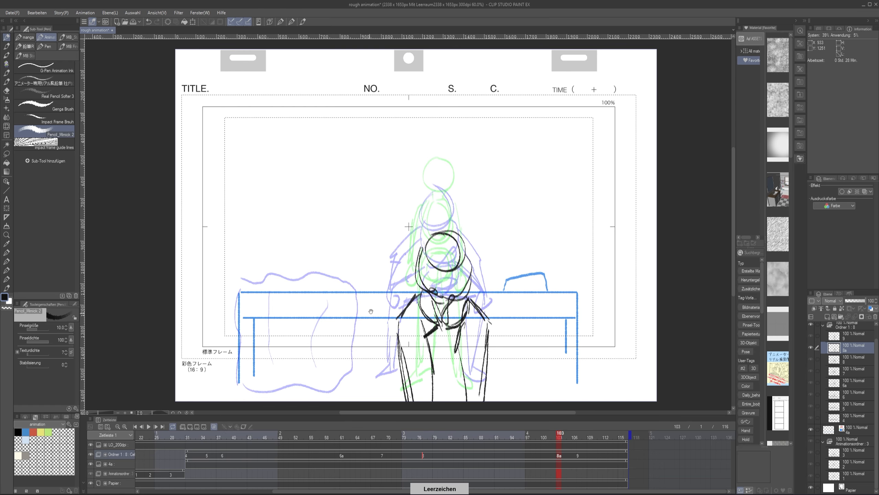
Step: Undo the leg strokes on cel 8a back to the head, torso and pelvis shapes
key("ctrl+z")
key("ctrl+z")
key("ctrl+z")
key("ctrl+z")
key("ctrl+z")
key("ctrl+z")
key("ctrl+z")
key("ctrl+z")
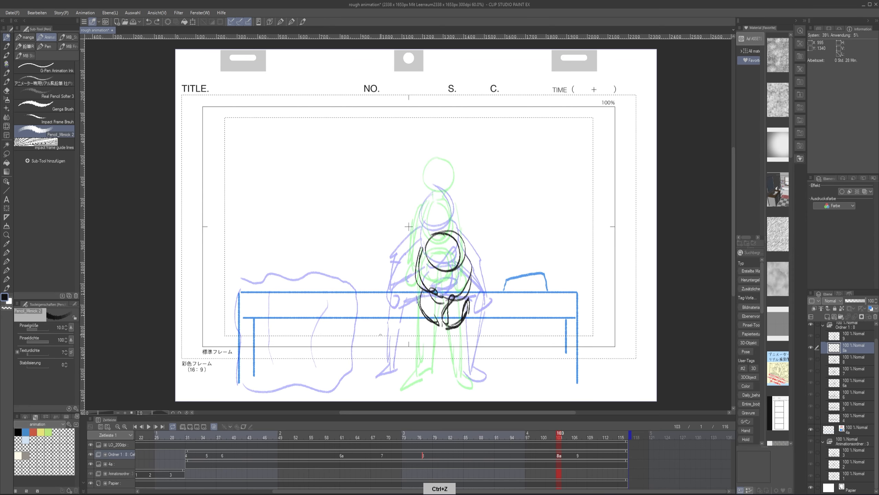
key("ctrl+y")
left_click_drag(409, 226, 413, 187)
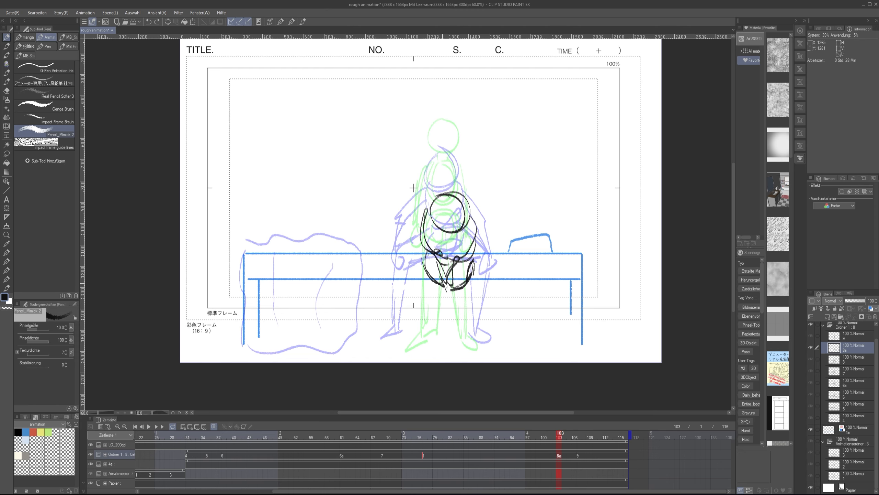
mouse_move(423, 271)
left_mouse_down()
mouse_move(453, 258)
mouse_move(412, 242)
mouse_move(422, 287)
left_mouse_up()
key("ctrl+z")
key("m")
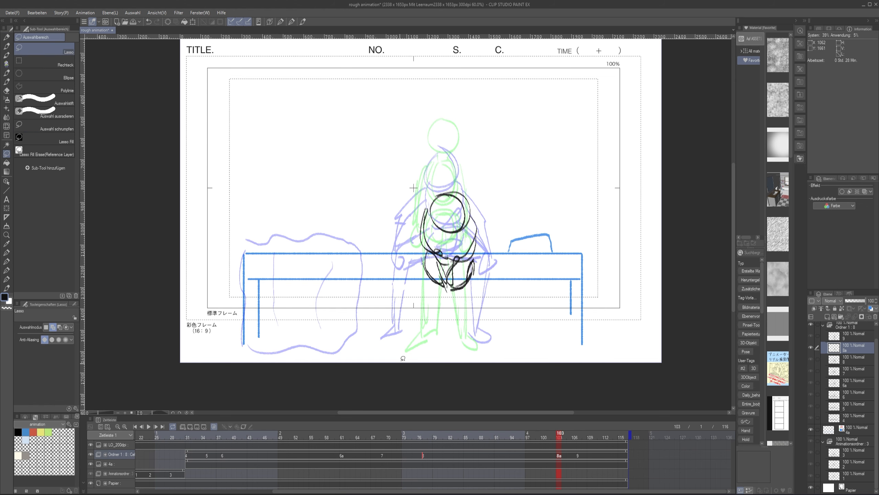
key("p")
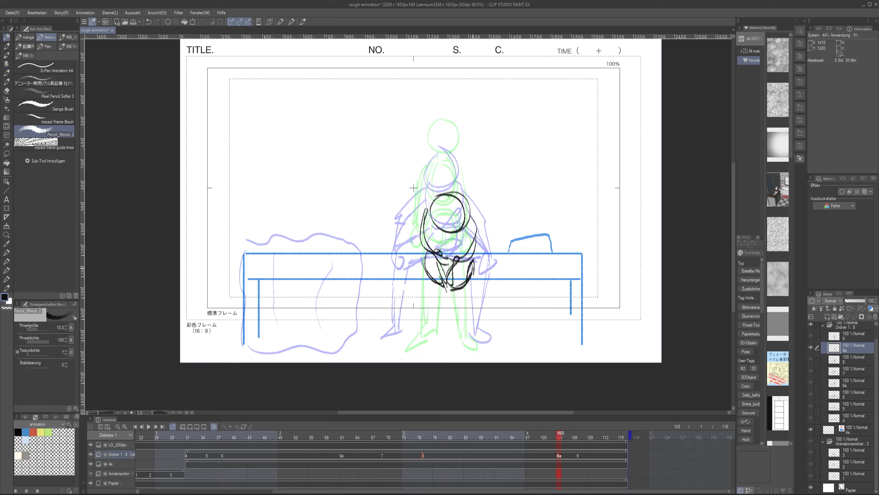
Step: Try a bent leg and a horizontal hand stroke on cel 8a, then undo these strokes
left_click_drag(471, 266, 486, 295)
mouse_move(453, 287)
left_mouse_down()
mouse_move(482, 297)
mouse_move(476, 345)
mouse_move(459, 362)
left_mouse_up()
left_click_drag(483, 296, 482, 362)
mouse_move(405, 291)
left_mouse_down()
mouse_move(429, 289)
mouse_move(431, 298)
left_mouse_up()
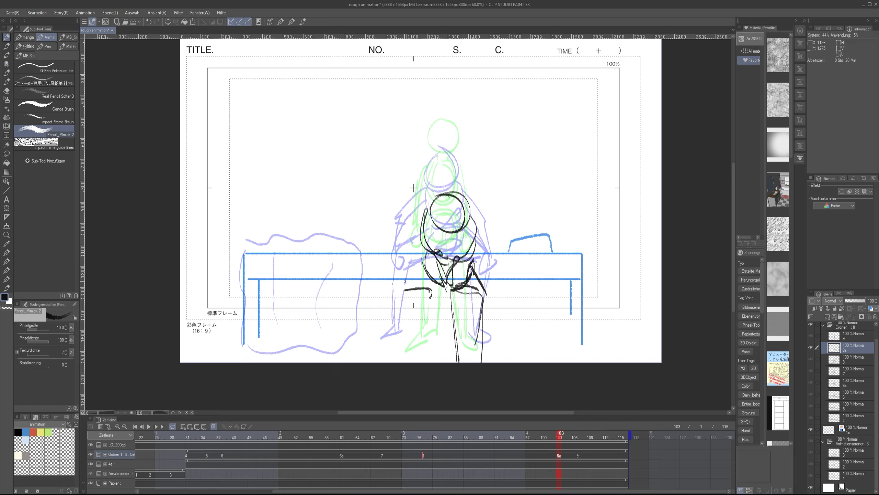
key("ctrl+z")
key("ctrl+z")
key("ctrl+z")
key("ctrl+z")
Step: Sketch straighter legs running off the sheet's lower edge and arms hanging down beside them on cel 8a
mouse_move(478, 278)
left_mouse_down()
mouse_move(489, 325)
mouse_move(479, 363)
left_mouse_up()
left_click_drag(487, 325, 479, 362)
mouse_move(449, 286)
left_mouse_down()
mouse_move(444, 320)
mouse_move(455, 362)
left_mouse_up()
left_click_drag(449, 316, 460, 362)
key("ctrl+z")
key("ctrl+z")
key("ctrl+z")
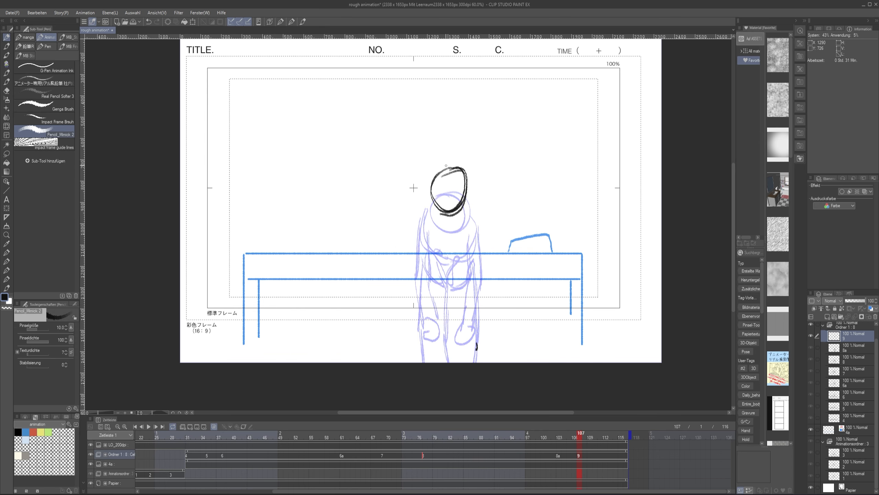
Step: Lasso the head sketch on cel 9 at frame 107, move it slightly higher and deselect
left_click(213, 426)
key("Right")
left_click(213, 427)
key("m")
left_click_drag(469, 225, 417, 246)
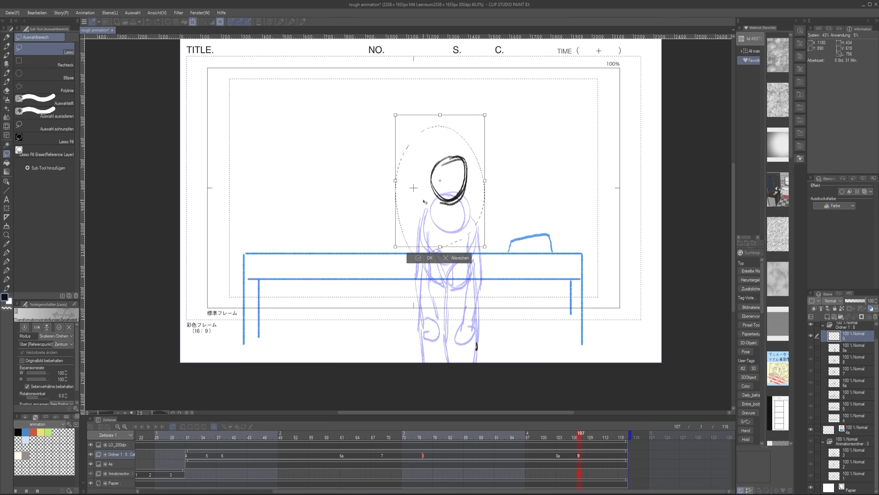
key("ctrl+d")
Step: Sketch the torso oval, pelvis, hanging arms and straight legs of the standing figure on cel 9 and save the file
key("p")
mouse_move(446, 217)
left_mouse_down()
mouse_move(435, 263)
mouse_move(466, 221)
mouse_move(462, 211)
mouse_move(442, 249)
left_mouse_up()
key("ctrl+z")
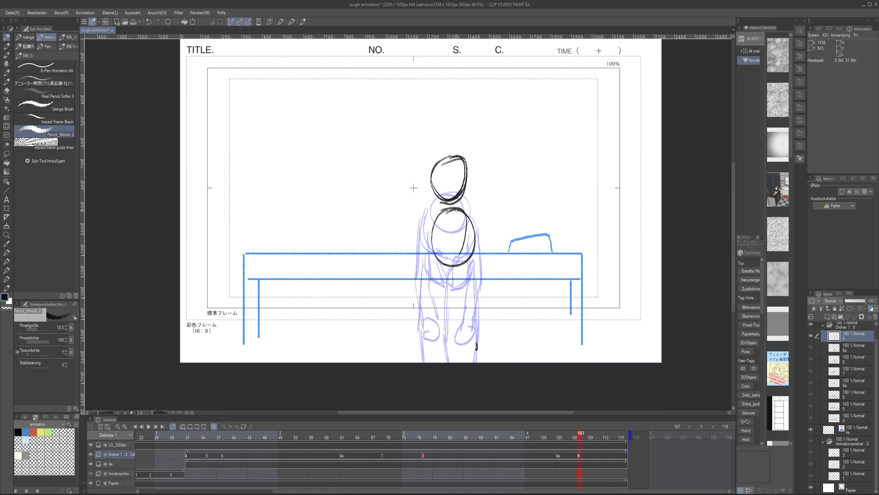
left_click_drag(460, 208, 457, 261)
key("ctrl+s")
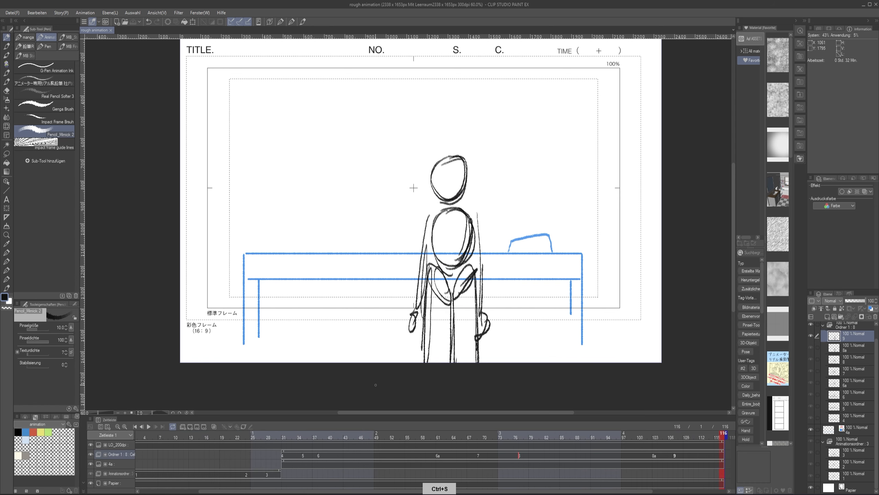
Step: Play back the sequence and review the rising pose on cel 8a at frame 103
key("space")
left_click_drag(325, 303, 324, 338)
left_click(148, 427)
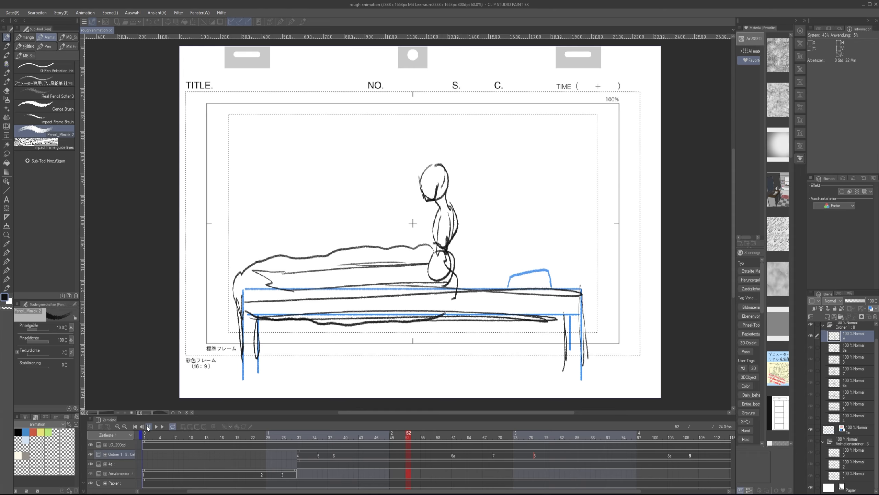
left_click(658, 436)
left_click(671, 436)
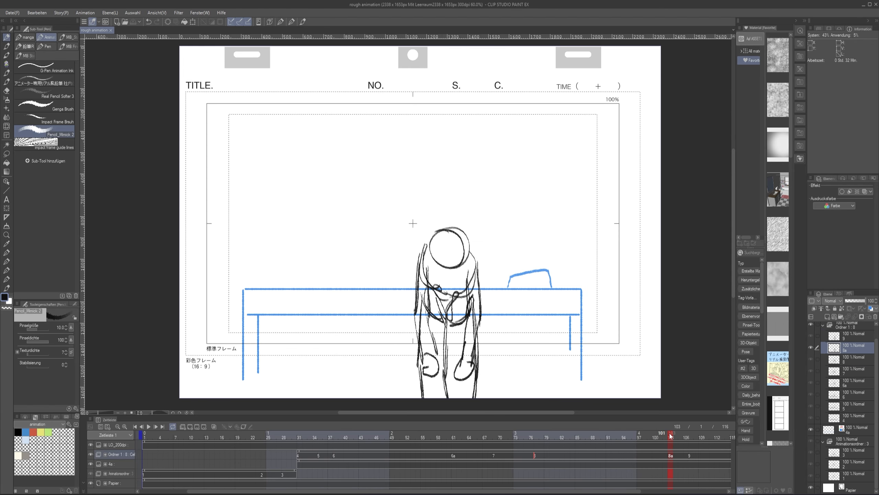
Step: Erase both hands of the seated figure on cel 8 at frame 99 with the hard eraser at size 120
left_click(651, 436)
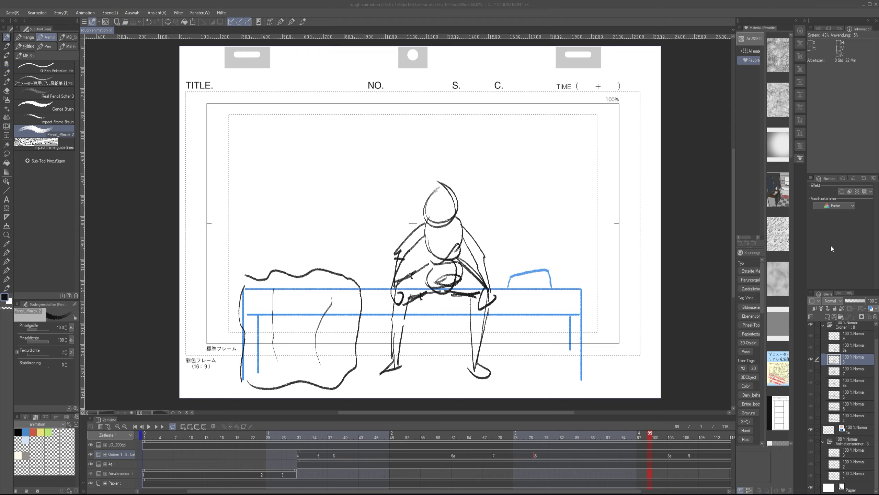
left_click(844, 223)
key("e")
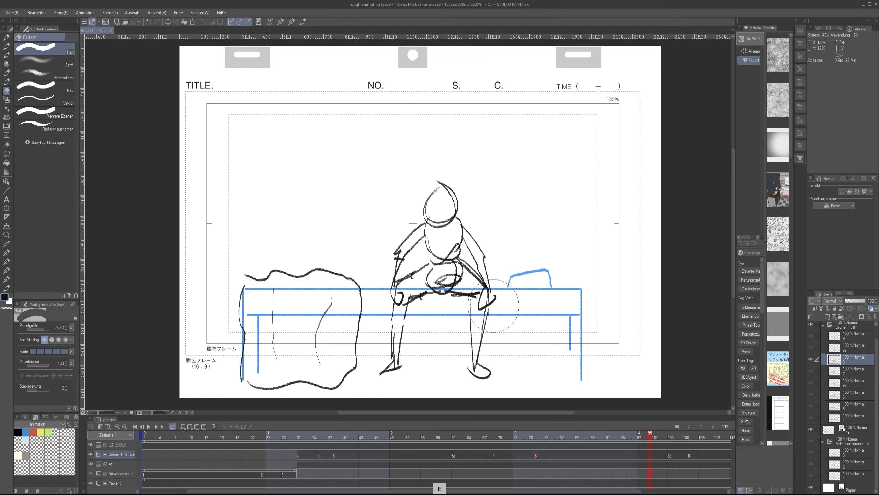
scroll(501, 301, "down", 1)
scroll(501, 300, "down", 4)
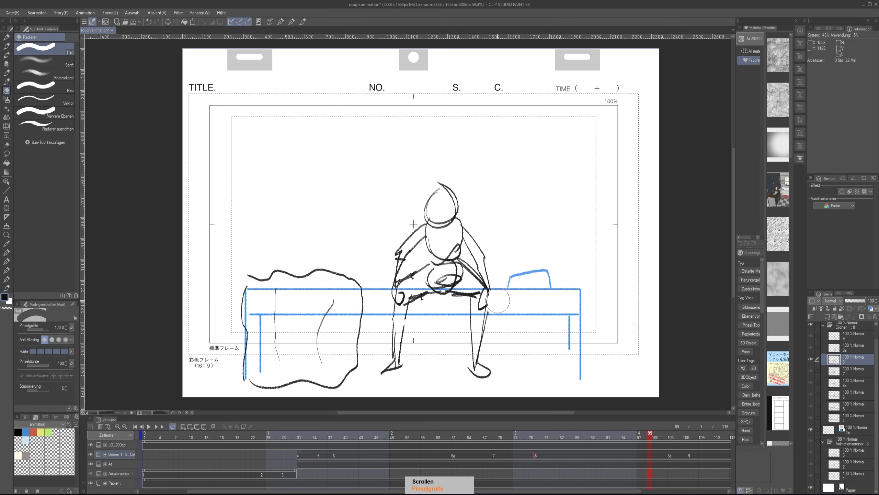
mouse_move(493, 299)
left_mouse_down()
mouse_move(483, 292)
mouse_move(480, 321)
left_mouse_up()
left_click_drag(411, 299, 391, 290)
key("p")
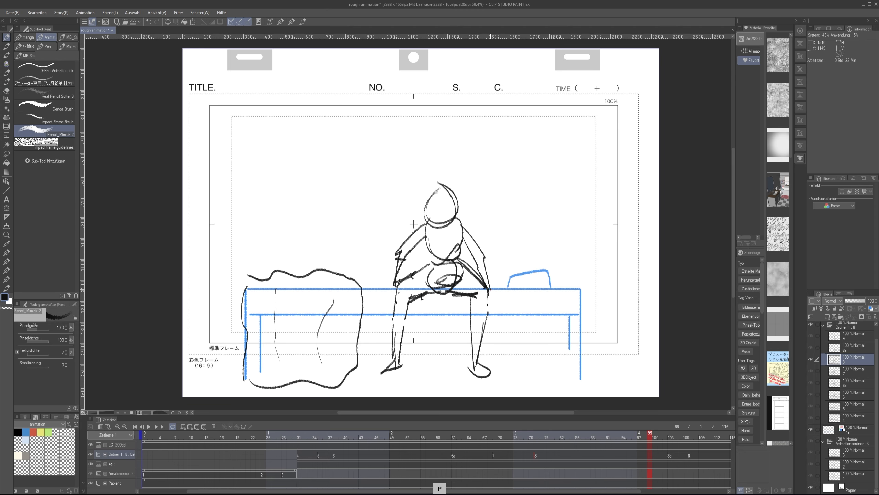
Step: Redraw both hands of the seated figure on cel 8 gripping the bed's edge and save the file
mouse_move(491, 287)
left_mouse_down()
mouse_move(498, 298)
mouse_move(488, 302)
left_mouse_up()
mouse_move(391, 285)
left_mouse_down()
mouse_move(385, 294)
mouse_move(394, 301)
left_mouse_up()
key("ctrl+s")
key("p")
key("p")
key("ctrl+s")
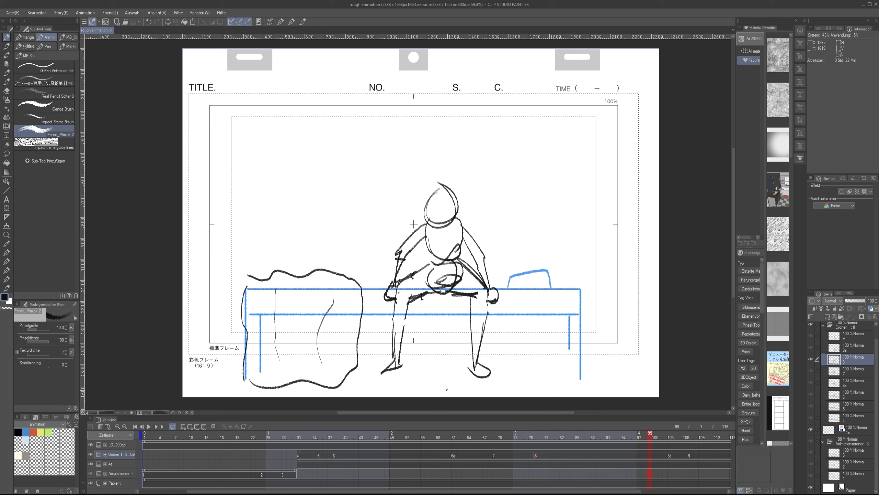
Step: Add a new cel at frame 99 between cels 8 and 8a and turn on onion skin
left_click(643, 438)
left_click(190, 427)
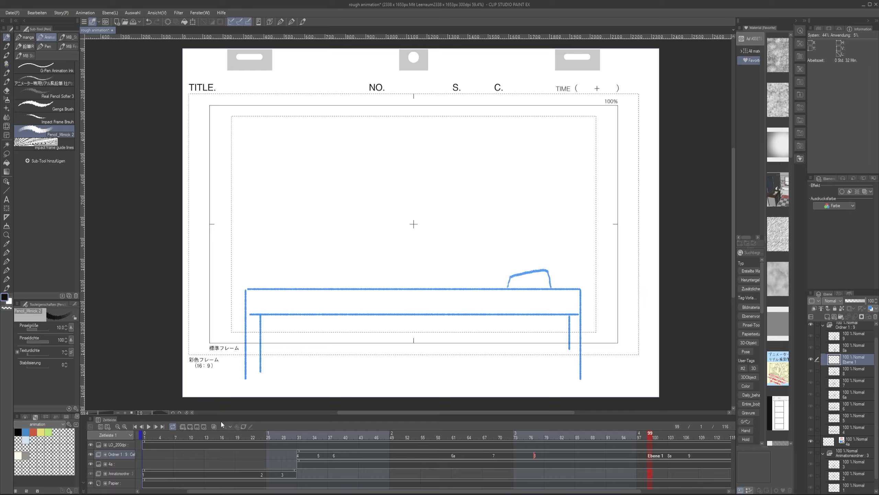
left_click(214, 426)
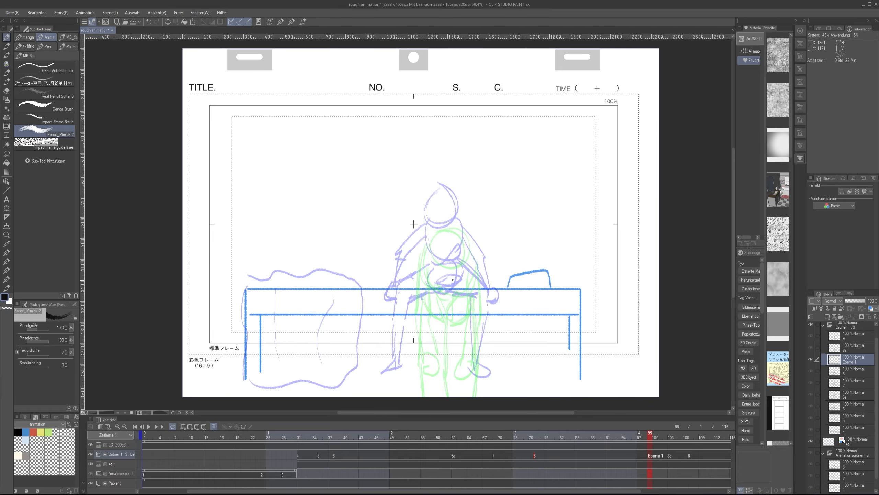
Step: Sketch the in-between seated pose on the new cel at frame 99, with a lowered head, torso, bent arms and legs, and check it against the neighbouring cels
left_click_drag(450, 210, 444, 242)
key("e")
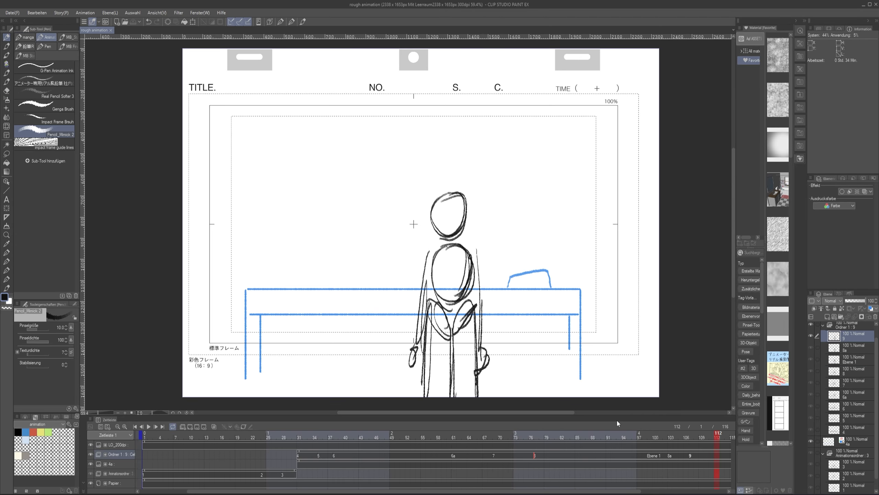
mouse_move(650, 433)
left_mouse_down()
mouse_move(667, 432)
mouse_move(653, 428)
left_mouse_up()
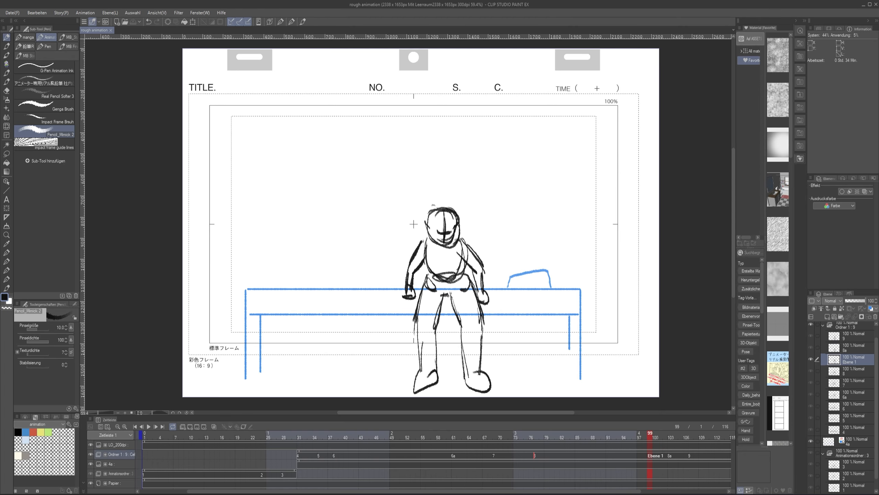
Step: Lasso the legs of the seated figure on the frame 99 in-between cel, delete them and deselect
key("m")
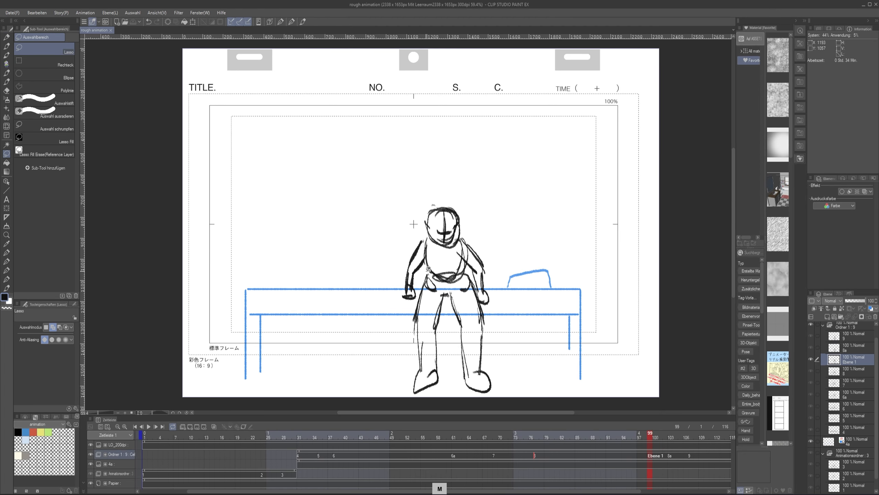
mouse_move(469, 282)
left_mouse_down()
mouse_move(499, 357)
mouse_move(408, 405)
mouse_move(407, 300)
left_mouse_up()
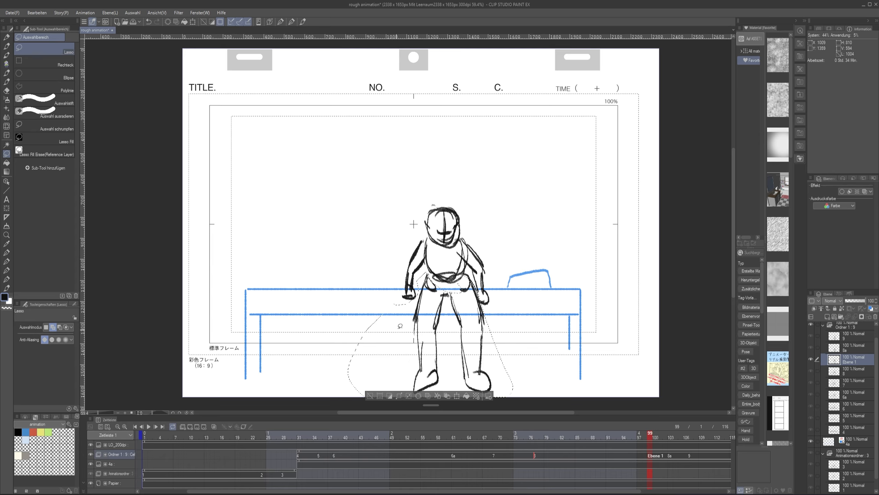
key("Delete")
key("ctrl+d")
key("p")
Step: Redraw the legs and arms of the frame 99 in-between pose using onion skin as a guide and save the file
left_click(214, 427)
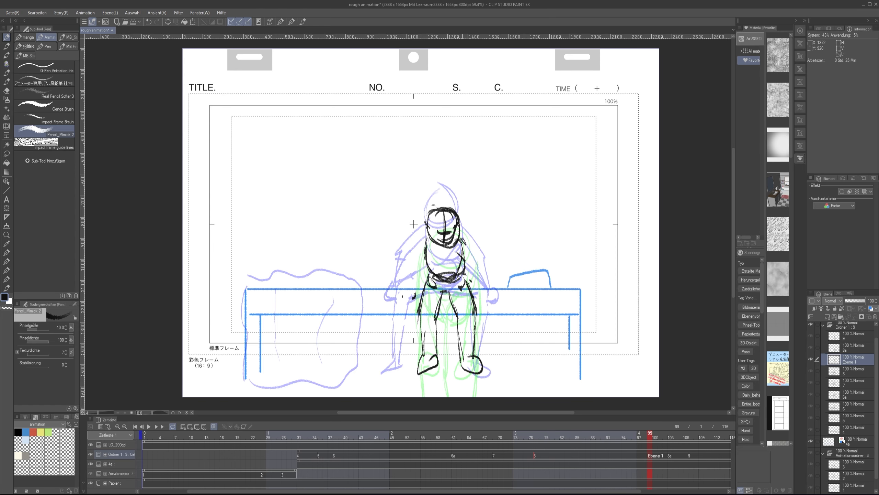
mouse_move(462, 242)
left_mouse_down()
mouse_move(494, 258)
mouse_move(488, 254)
mouse_move(487, 290)
mouse_move(484, 265)
mouse_move(491, 290)
left_mouse_up()
key("ctrl+s")
Step: Play back the animation, recenter the canvas and scrub from frame 1 through cels 7 and 8 to review the timing
left_click(148, 426)
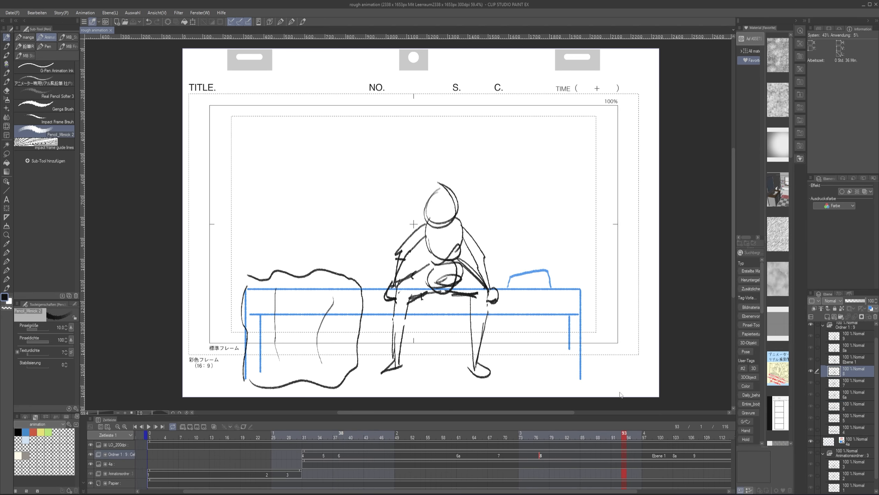
scroll(170, 398, "left", 10)
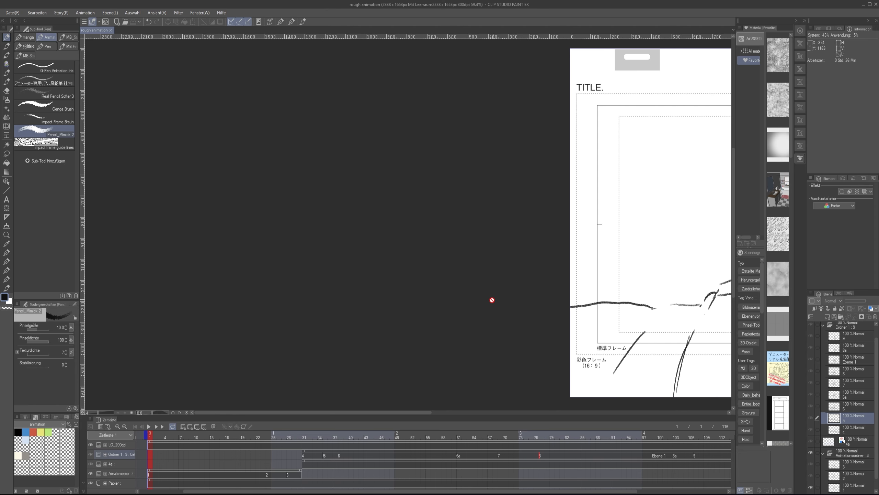
key("space")
left_click_drag(487, 304, 313, 293)
key("ctrl+s")
mouse_move(152, 433)
left_mouse_down()
mouse_move(605, 437)
mouse_move(393, 411)
mouse_move(530, 376)
left_mouse_up()
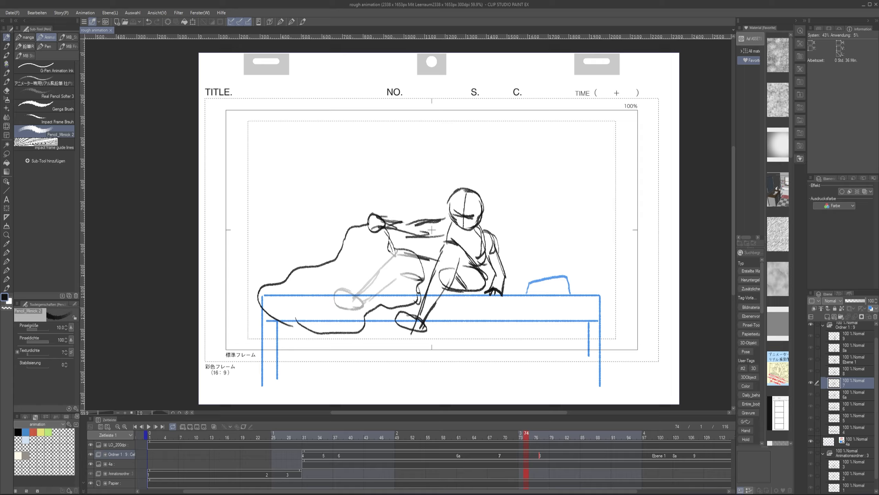
mouse_move(526, 433)
left_mouse_down()
mouse_move(585, 416)
mouse_move(661, 412)
mouse_move(357, 405)
mouse_move(592, 416)
left_mouse_up()
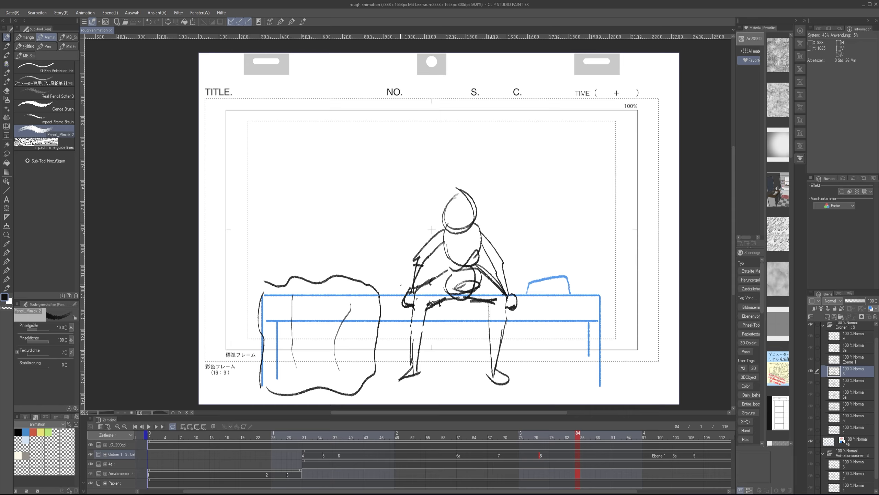
Step: Try a stroke beside the seated figure on cel 8 at frame 84, undo it and save the file
mouse_move(585, 278)
left_mouse_down()
mouse_move(571, 336)
mouse_move(523, 350)
left_mouse_up()
key("ctrl+z")
key("ctrl+s")
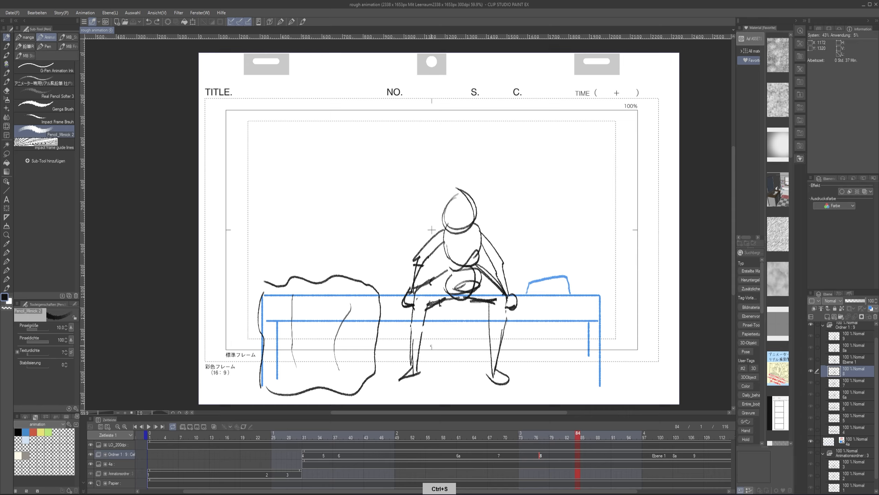